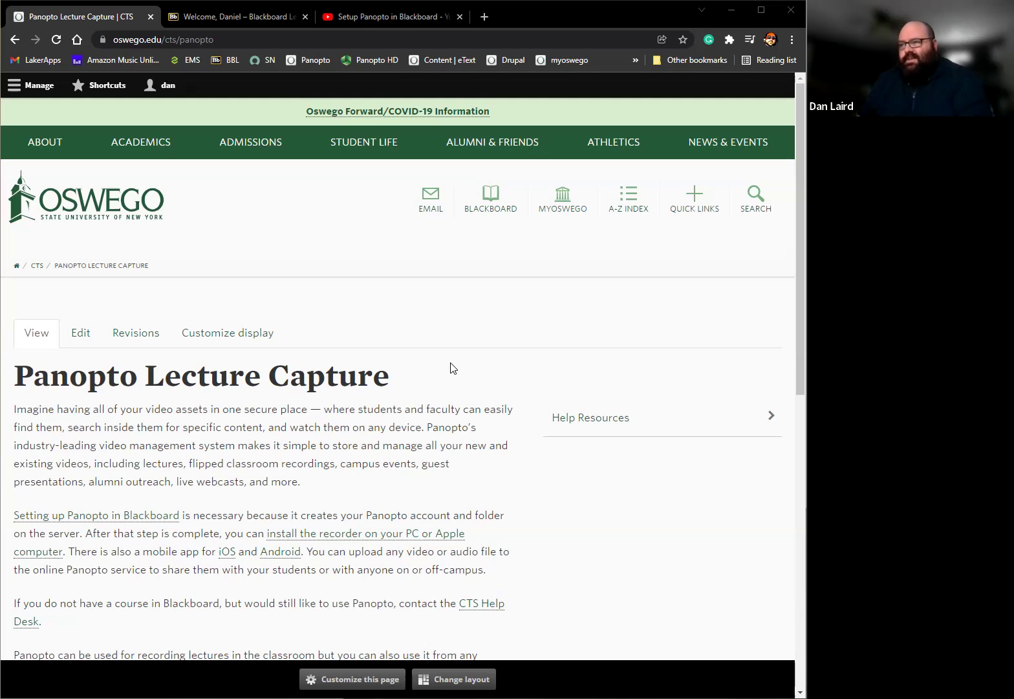
Open the Help Resources page from the Panopto Lecture Capture page and review its overview video and list of help links
{"action": "scroll", "coordinate": [450, 368], "scroll_direction": "down", "scroll_amount": 2}
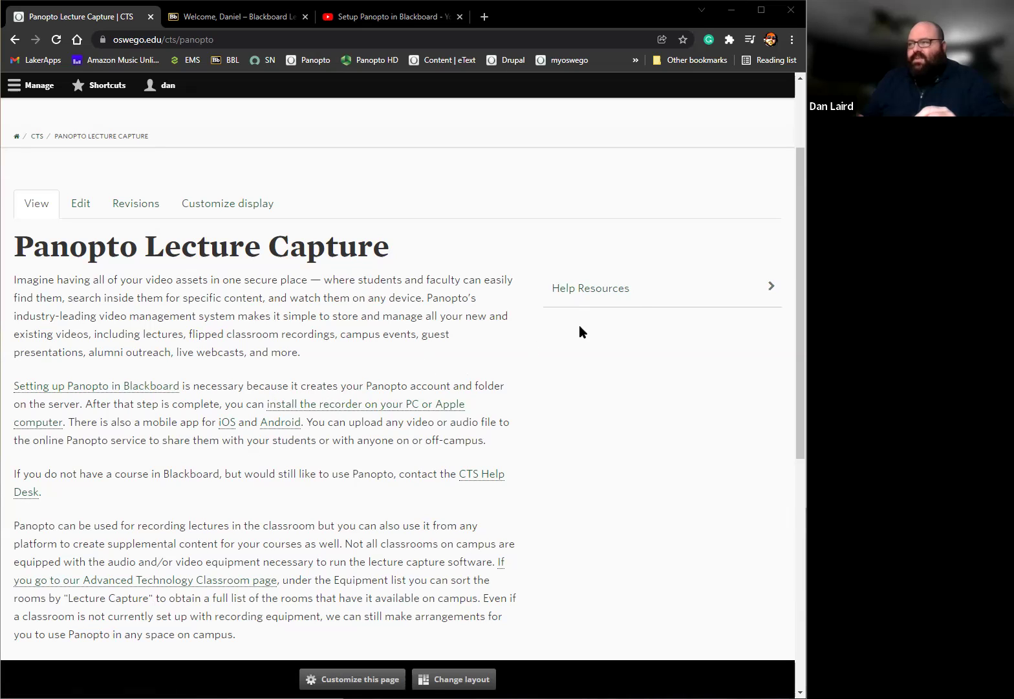
{"action": "left_click", "coordinate": [641, 293]}
{"action": "scroll", "coordinate": [615, 356], "scroll_direction": "down", "scroll_amount": 3}
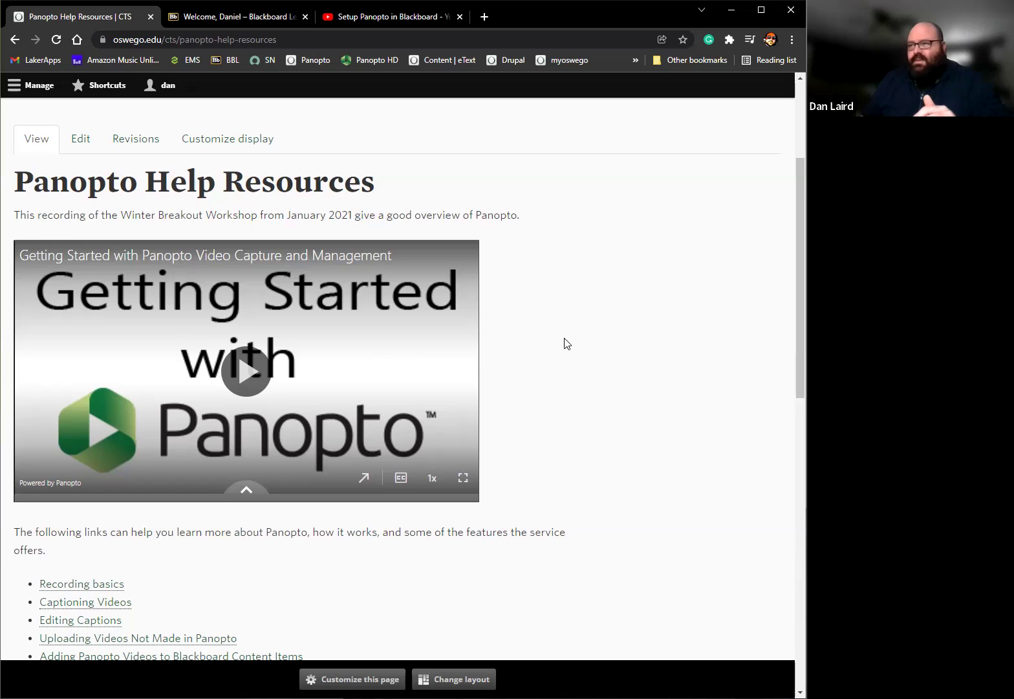
{"action": "scroll", "coordinate": [564, 343], "scroll_direction": "down", "scroll_amount": 2}
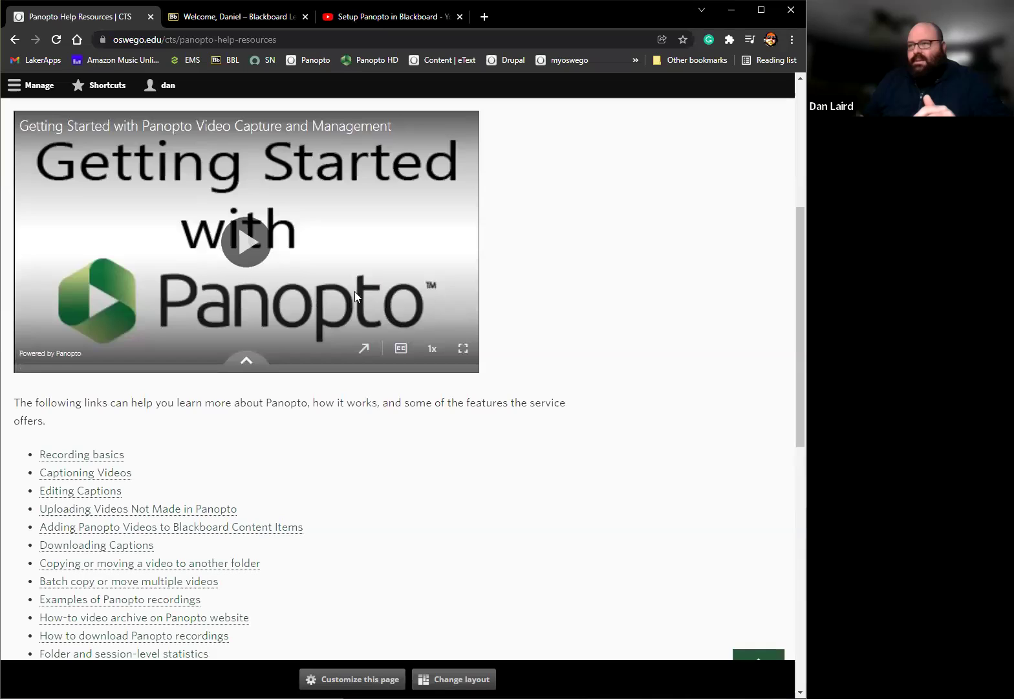
{"action": "scroll", "coordinate": [241, 267], "scroll_direction": "down", "scroll_amount": 1}
{"action": "scroll", "coordinate": [326, 413], "scroll_direction": "down", "scroll_amount": 1}
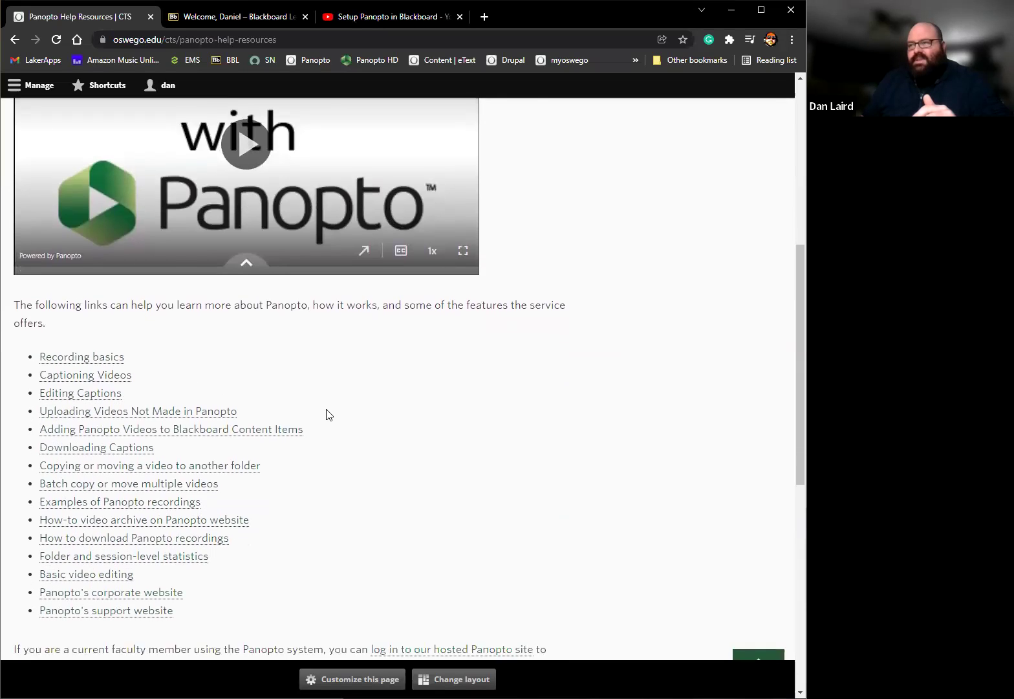
{"action": "scroll", "coordinate": [327, 414], "scroll_direction": "down", "scroll_amount": 1}
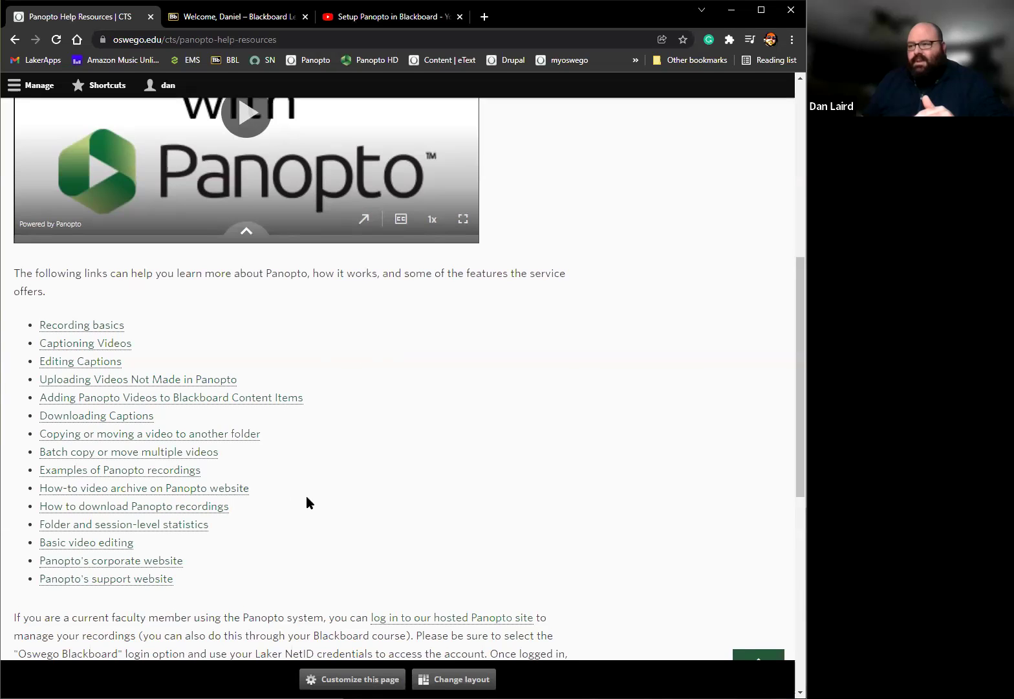
{"action": "scroll", "coordinate": [368, 507], "scroll_direction": "up", "scroll_amount": 5}
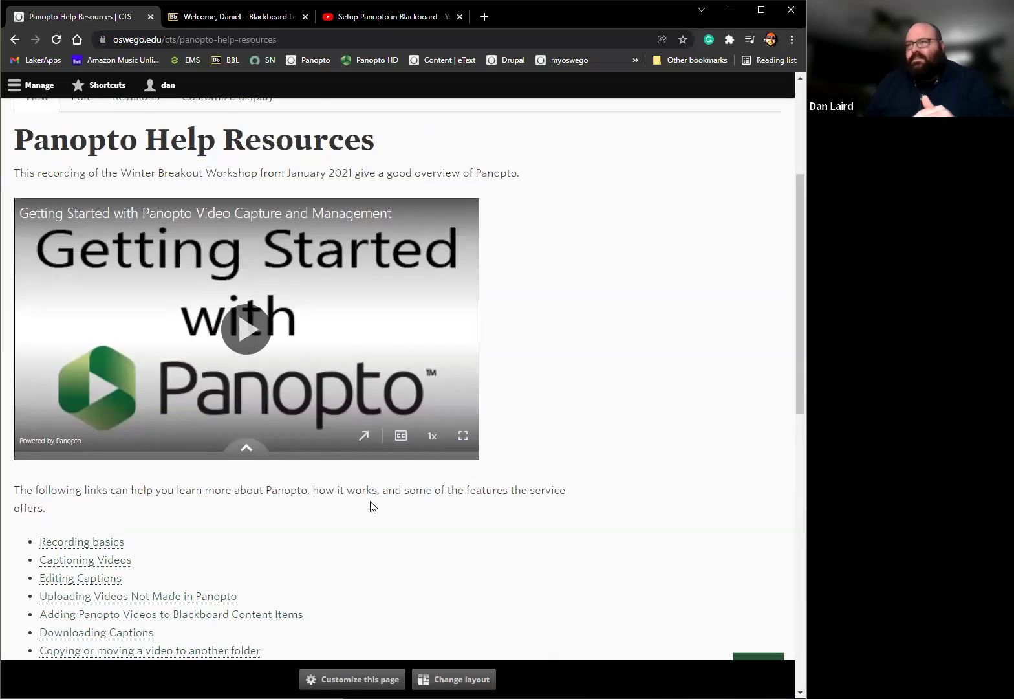
{"action": "scroll", "coordinate": [638, 380], "scroll_direction": "up", "scroll_amount": 2}
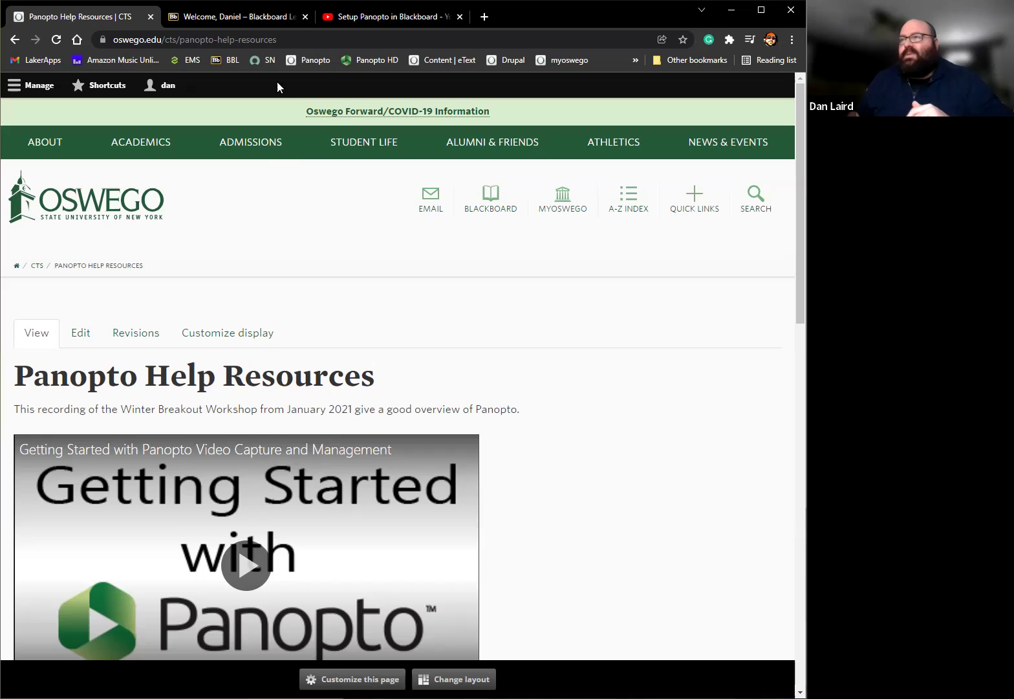
Switch to Blackboard, open the practice course's Class Recordings, and dismiss the antivirus notice
{"action": "left_click", "coordinate": [241, 17]}
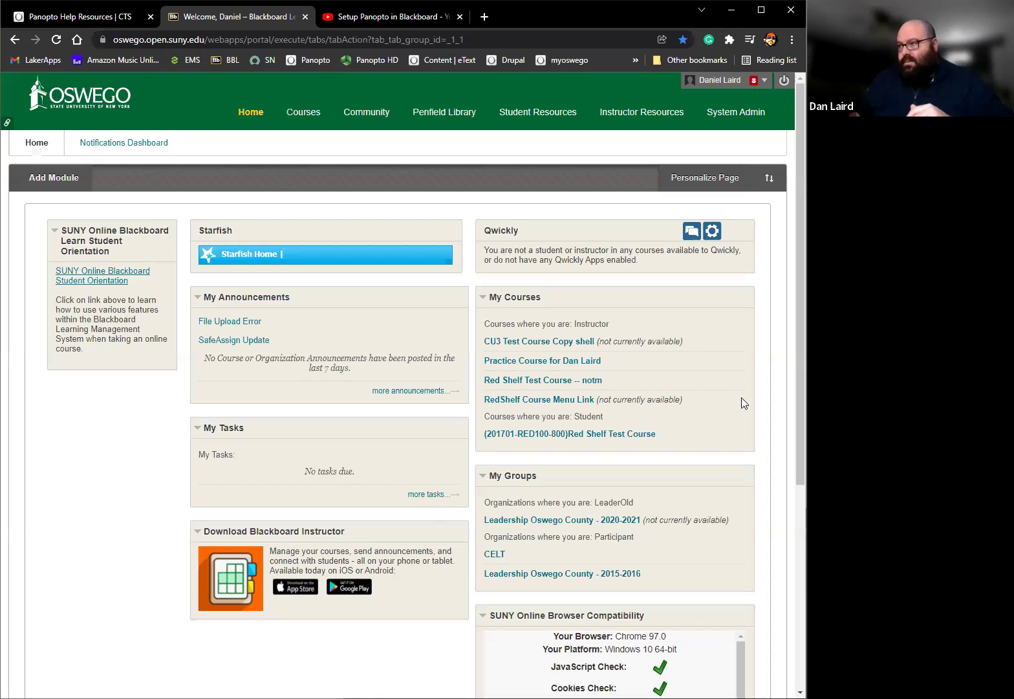
{"action": "left_click", "coordinate": [578, 362]}
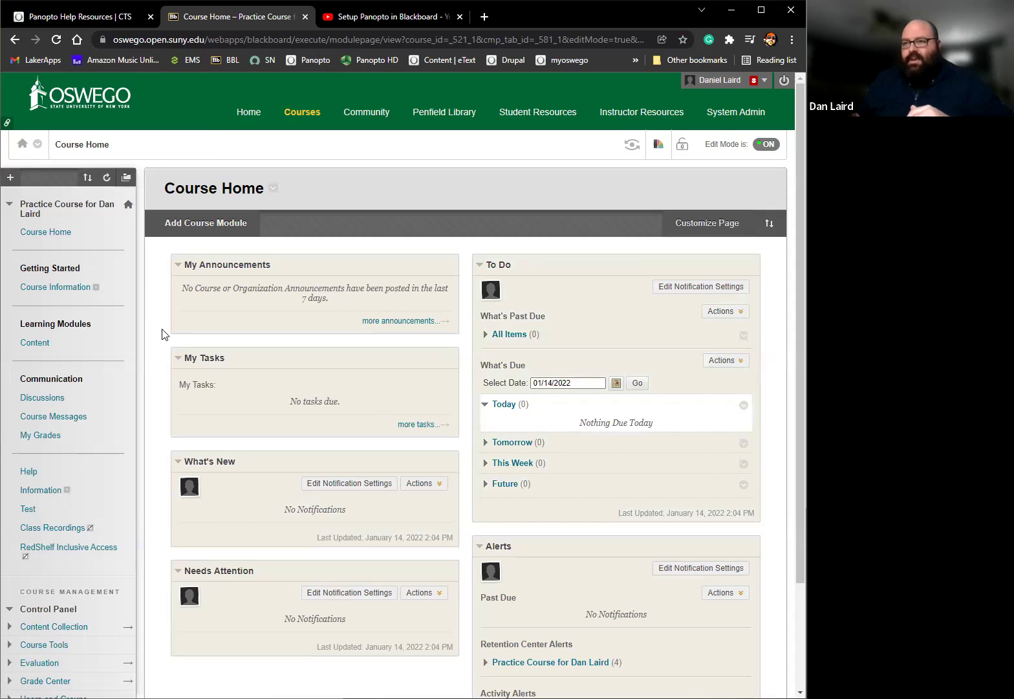
{"action": "left_click", "coordinate": [57, 530]}
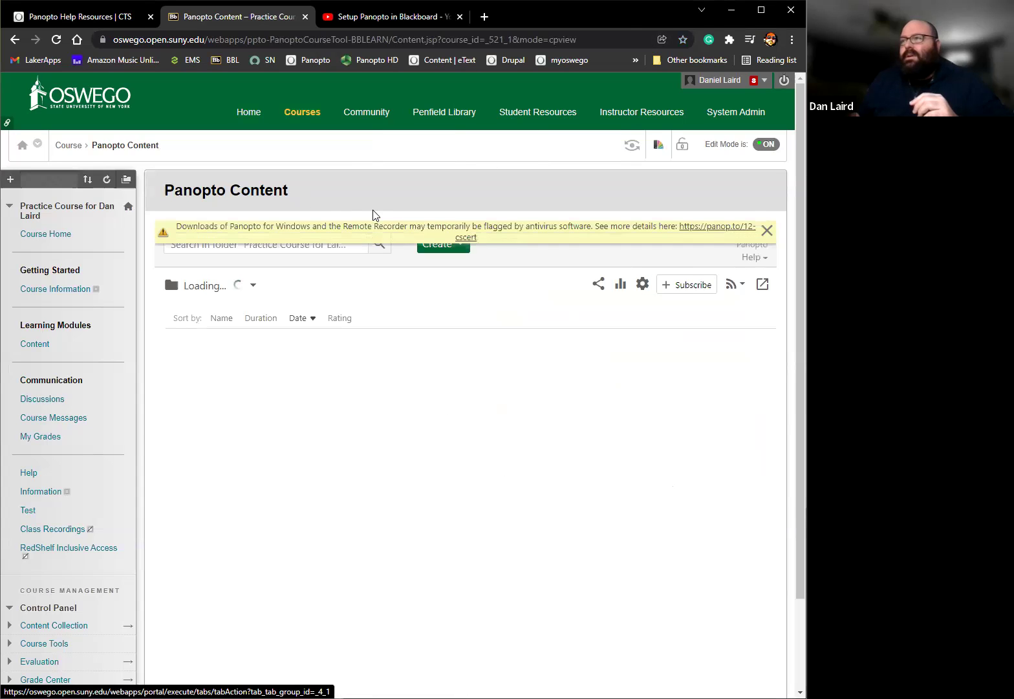
{"action": "left_click", "coordinate": [766, 231]}
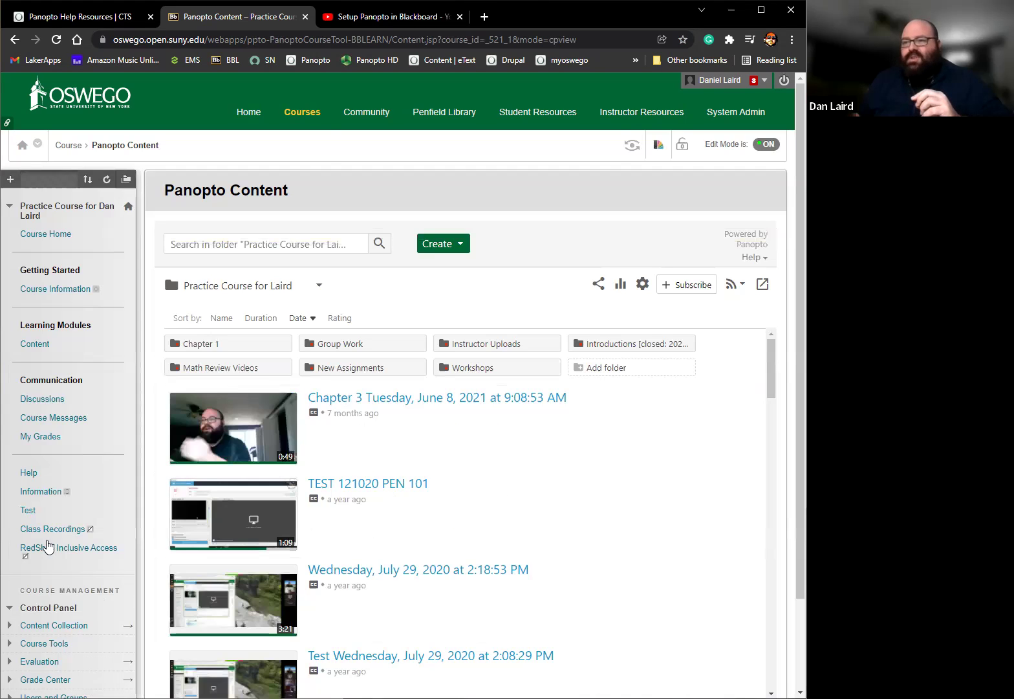
Switch to YouTube, watch the "Setup Panopto in Blackboard" video in theater mode, and close its page
{"action": "left_click", "coordinate": [366, 14]}
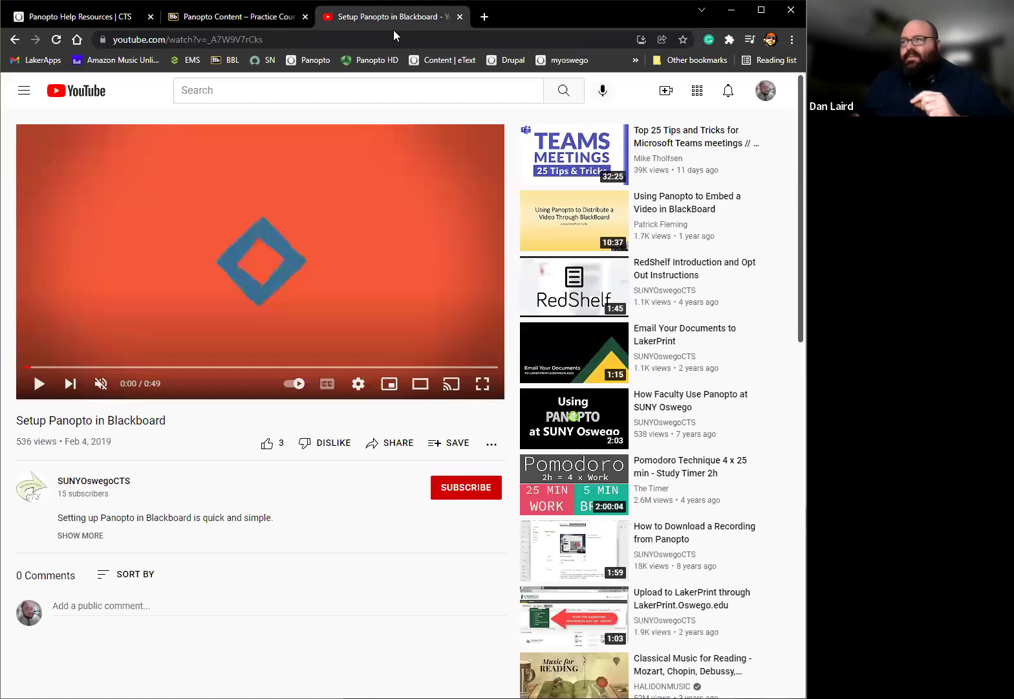
{"action": "left_click", "coordinate": [422, 384]}
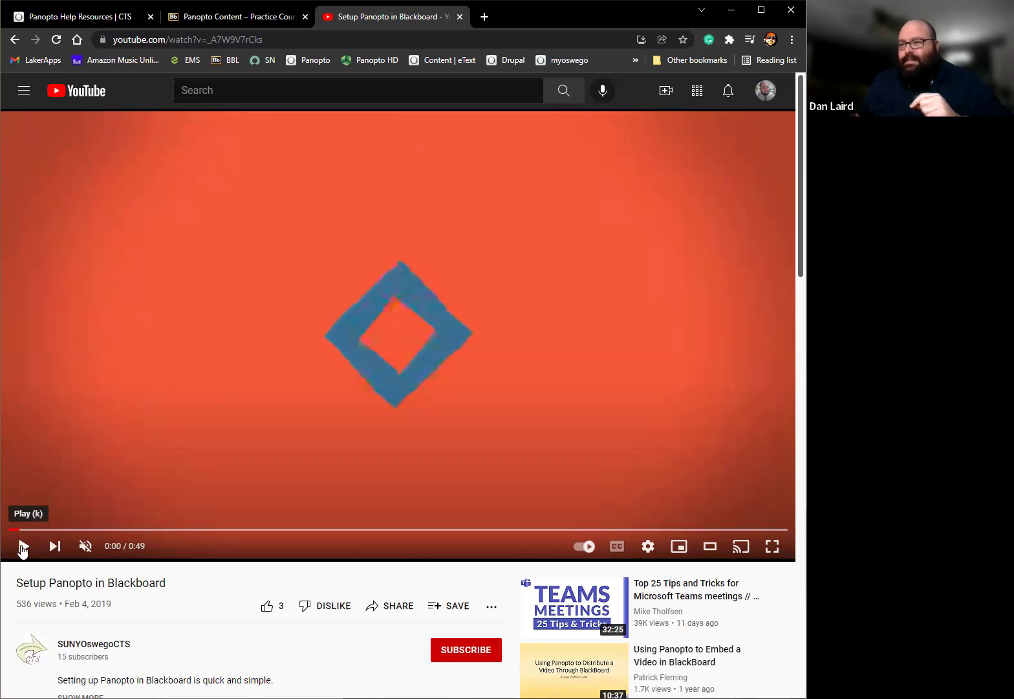
{"action": "left_click", "coordinate": [23, 549]}
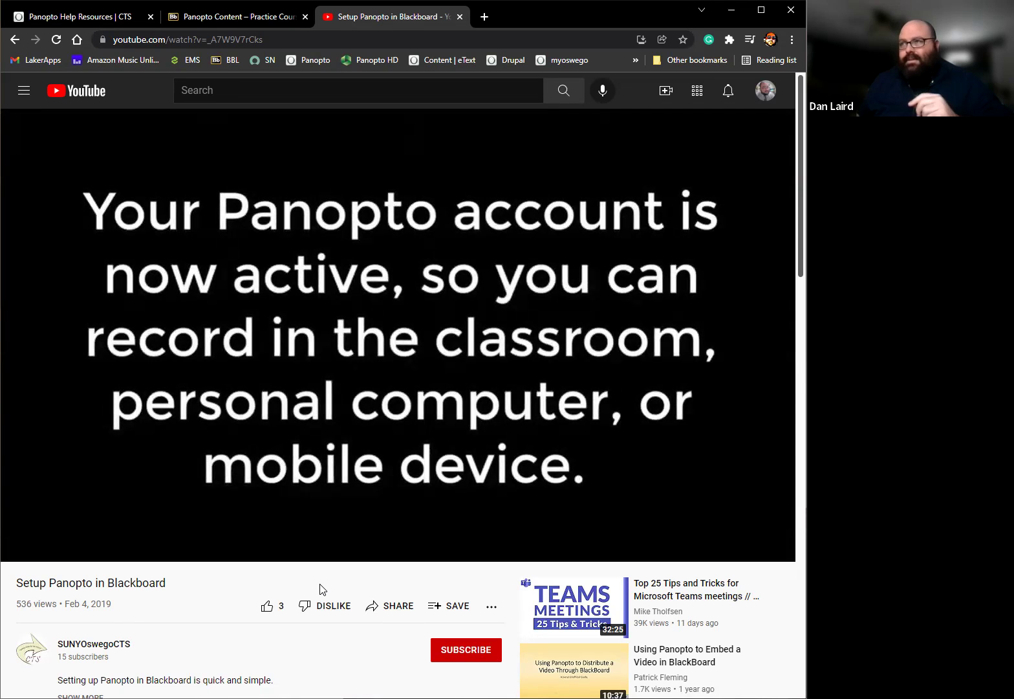
{"action": "left_click", "coordinate": [459, 17]}
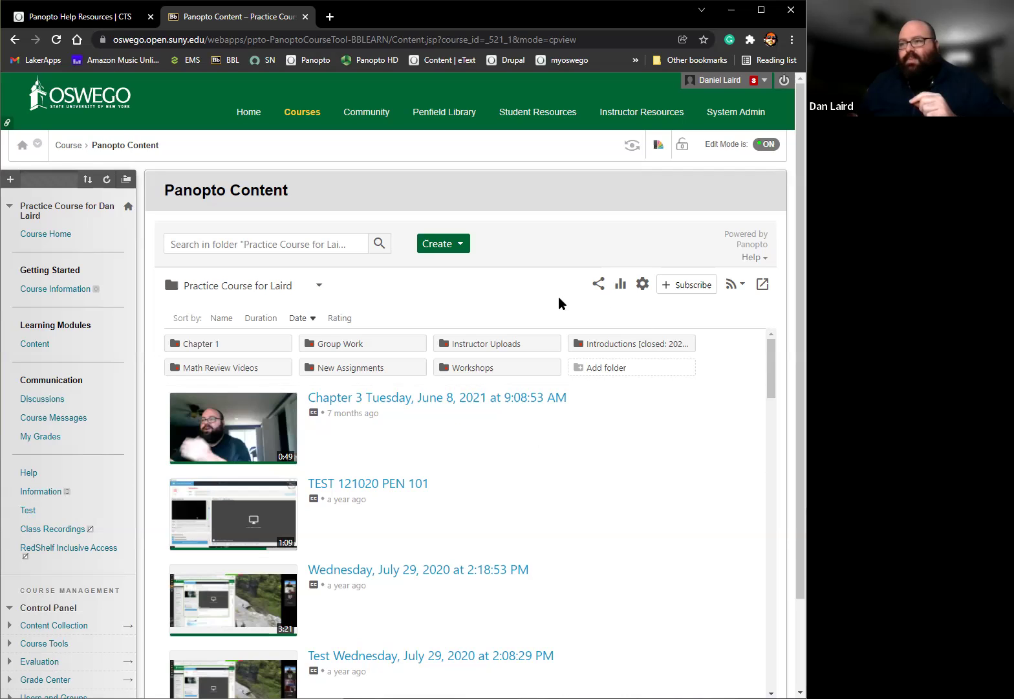
{"action": "left_click", "coordinate": [461, 246]}
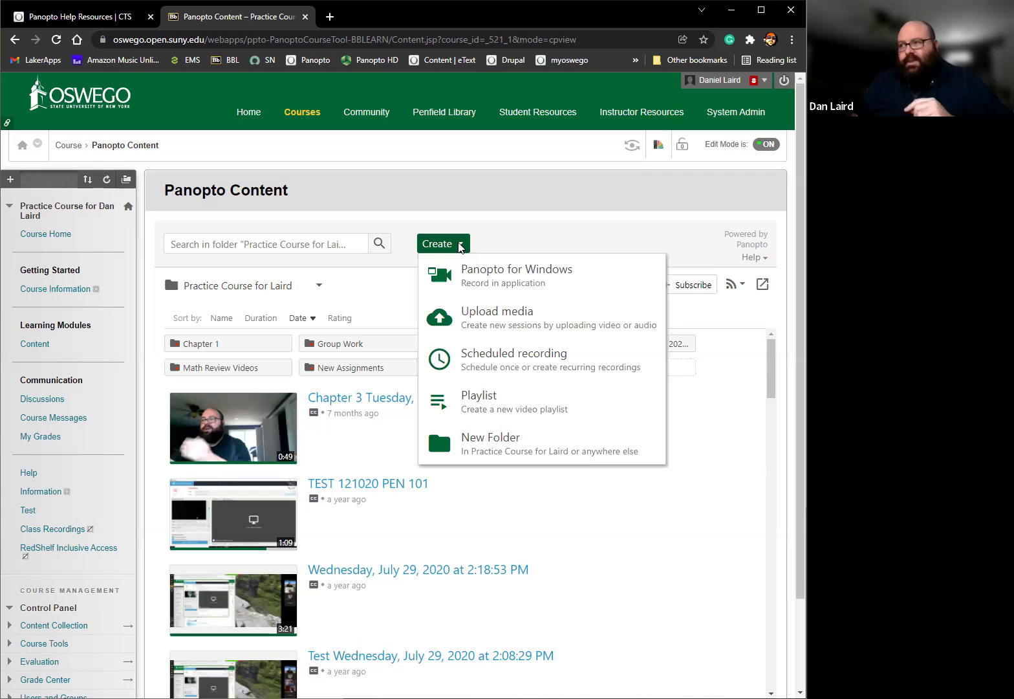
{"action": "left_click", "coordinate": [456, 277]}
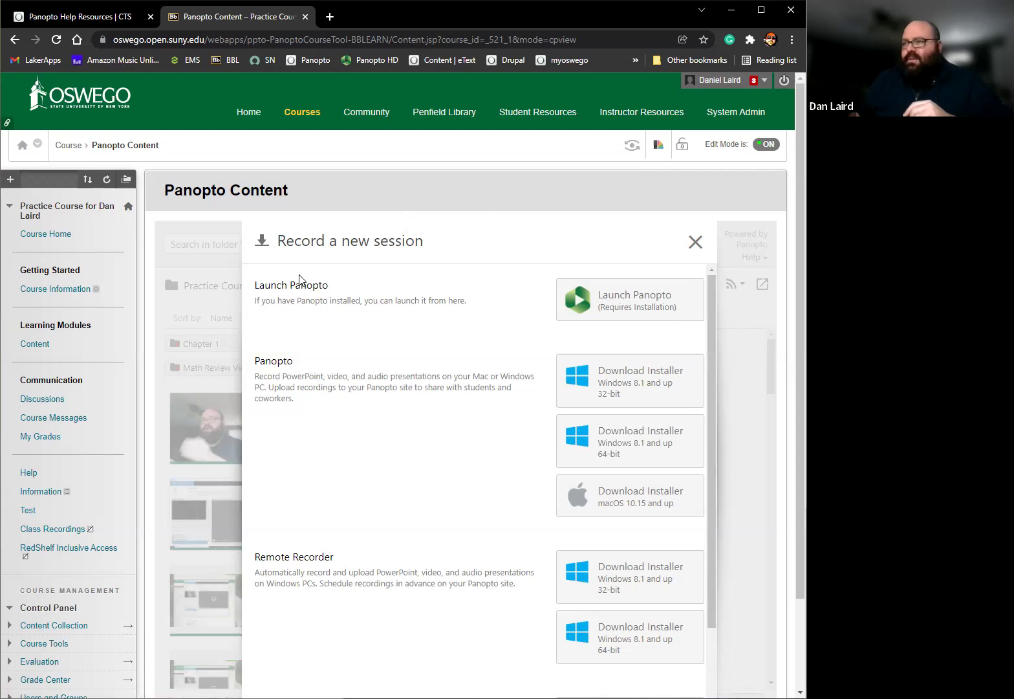
{"action": "left_click", "coordinate": [696, 241]}
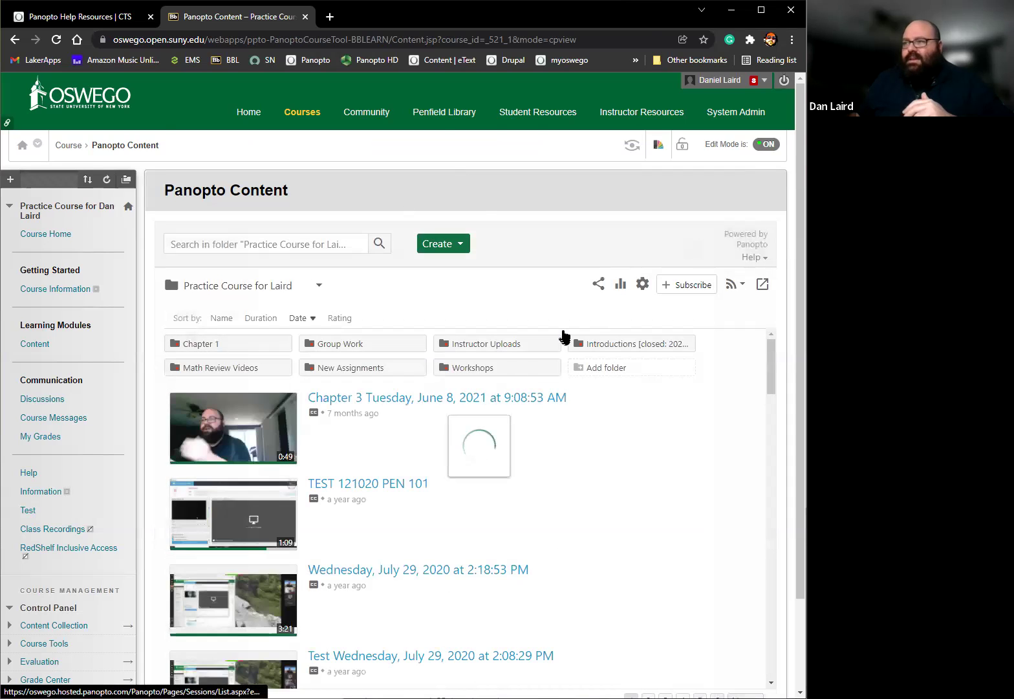
Create a new Panopto for Windows recording from the course's Panopto content and launch the installed Panopto recorder
{"action": "left_click", "coordinate": [463, 244]}
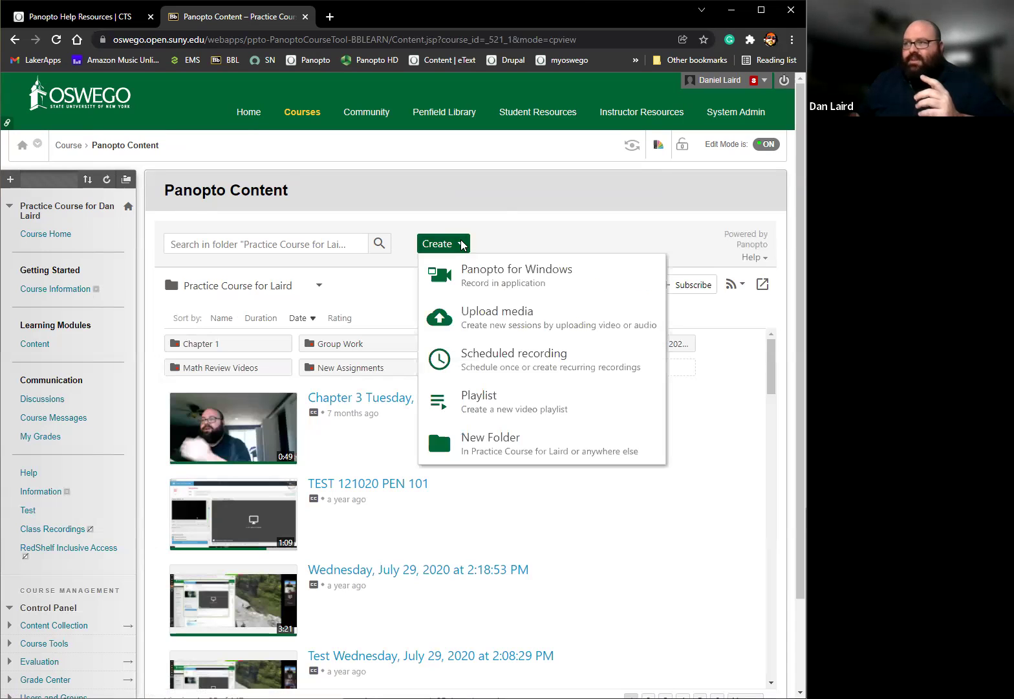
{"action": "left_click", "coordinate": [487, 274]}
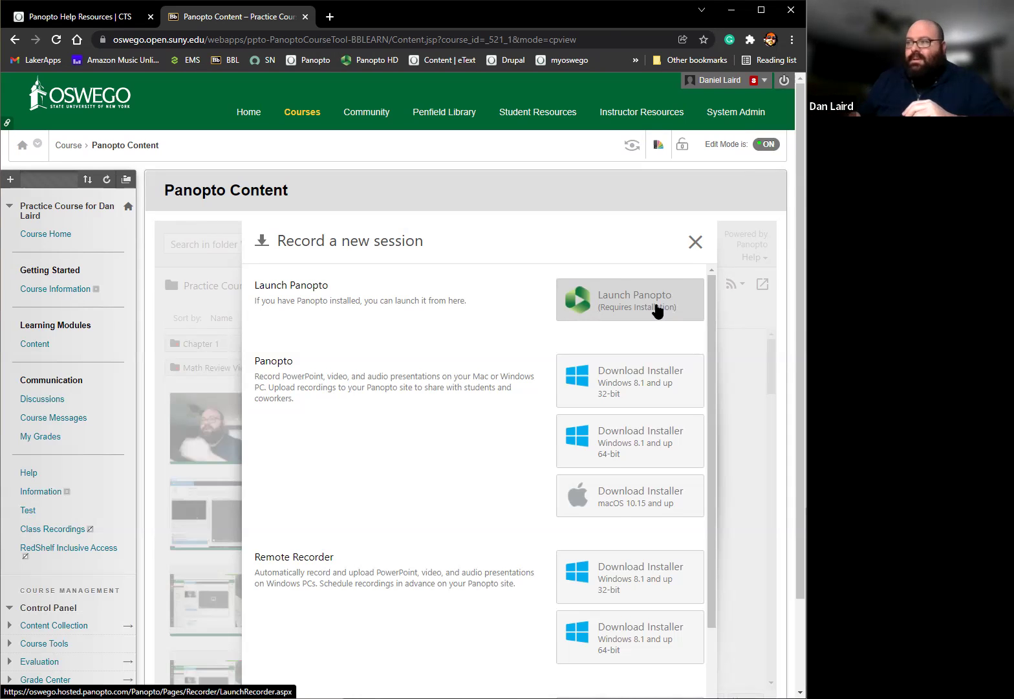
{"action": "left_click", "coordinate": [656, 311]}
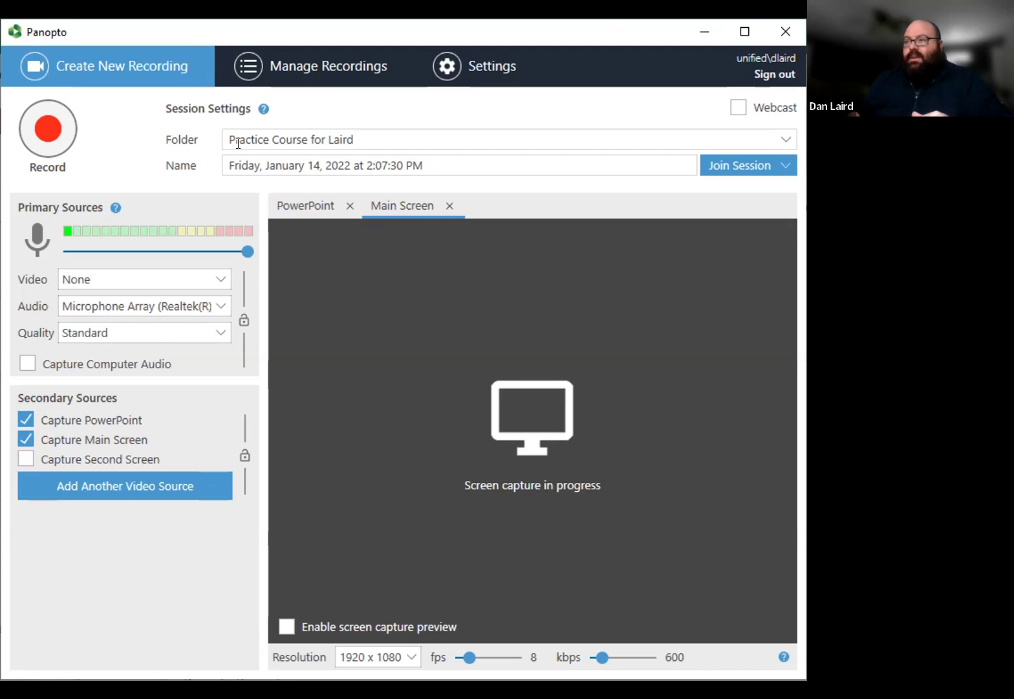
Choose the practice course folder from the quick-access folders as the destination for the new recording
{"action": "left_click", "coordinate": [271, 139]}
{"action": "left_click", "coordinate": [302, 186]}
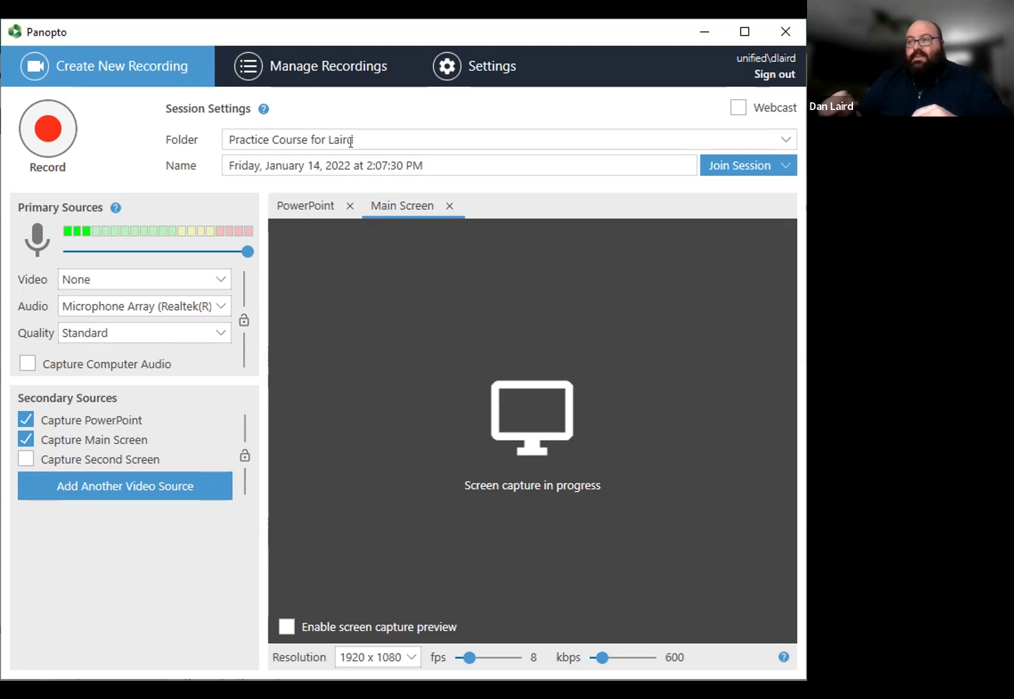
{"action": "left_click", "coordinate": [785, 139]}
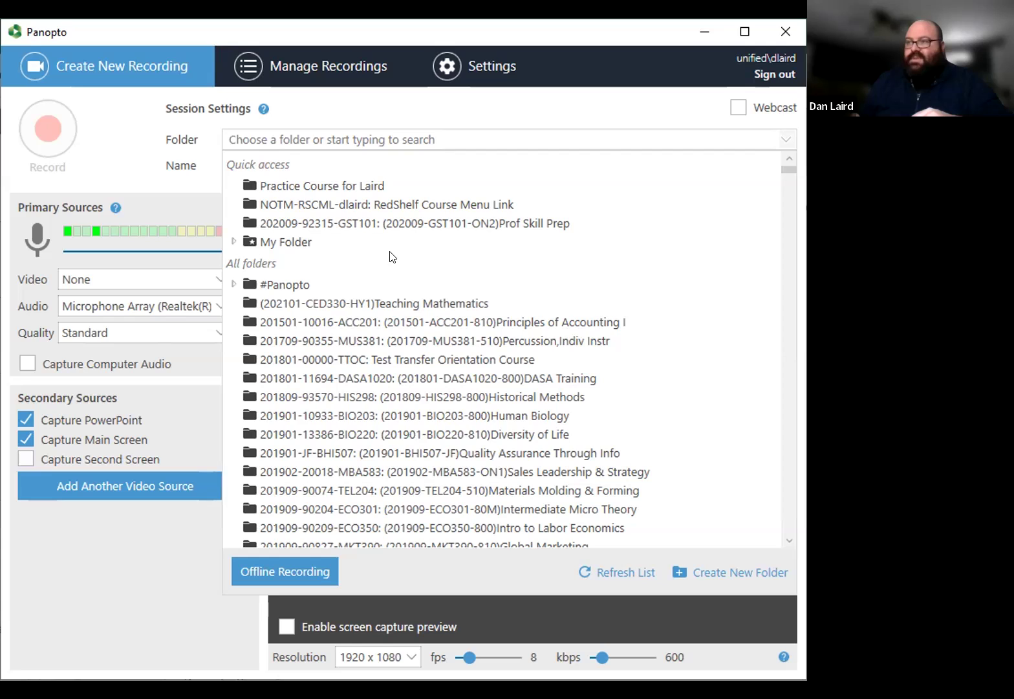
{"action": "left_click", "coordinate": [343, 186]}
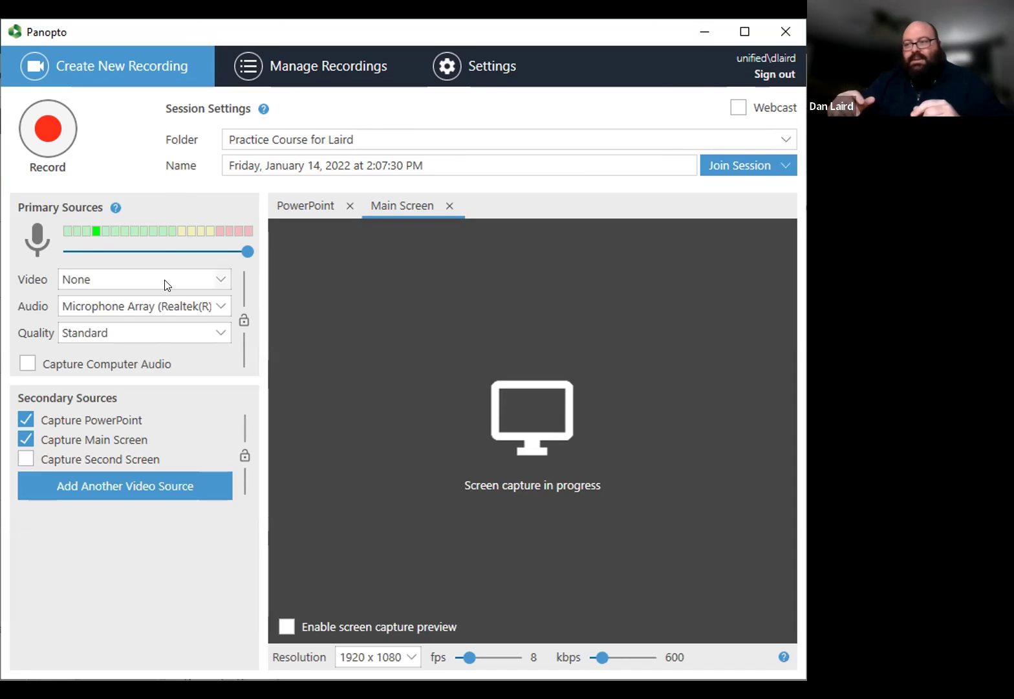
Set the primary video source to None and enable Capture Computer Audio
{"action": "left_click", "coordinate": [206, 282]}
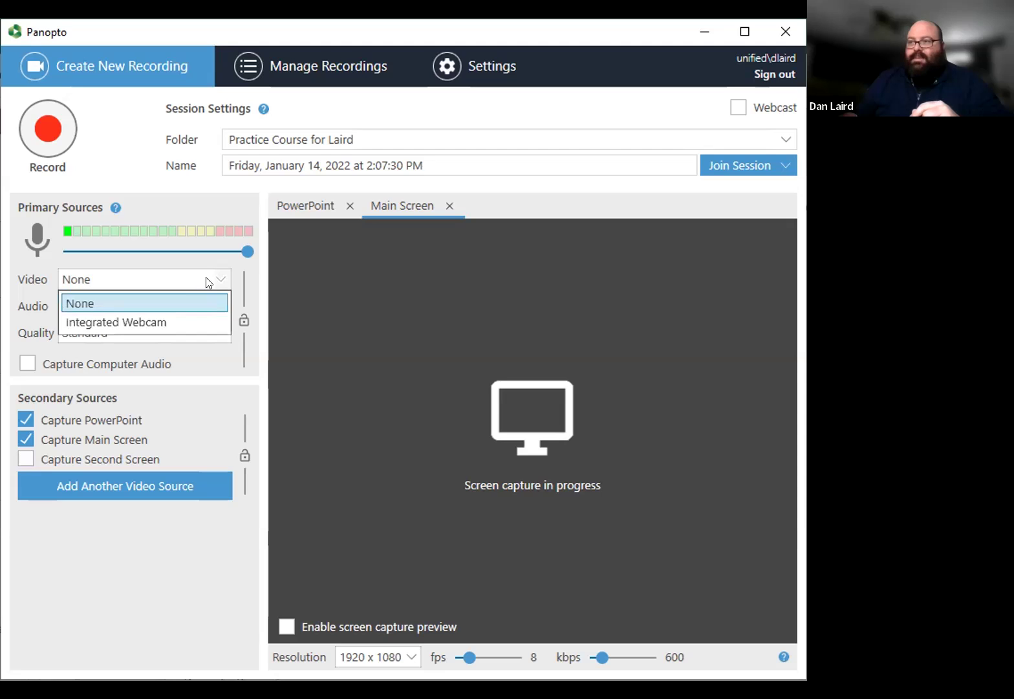
{"action": "left_click", "coordinate": [137, 302]}
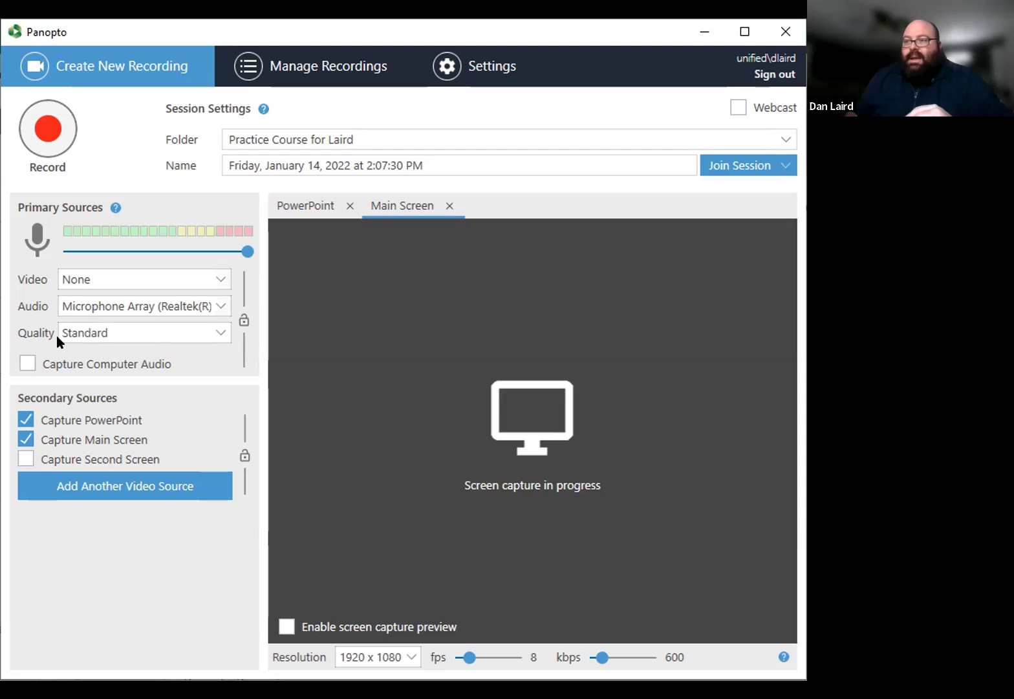
{"action": "left_click", "coordinate": [28, 363]}
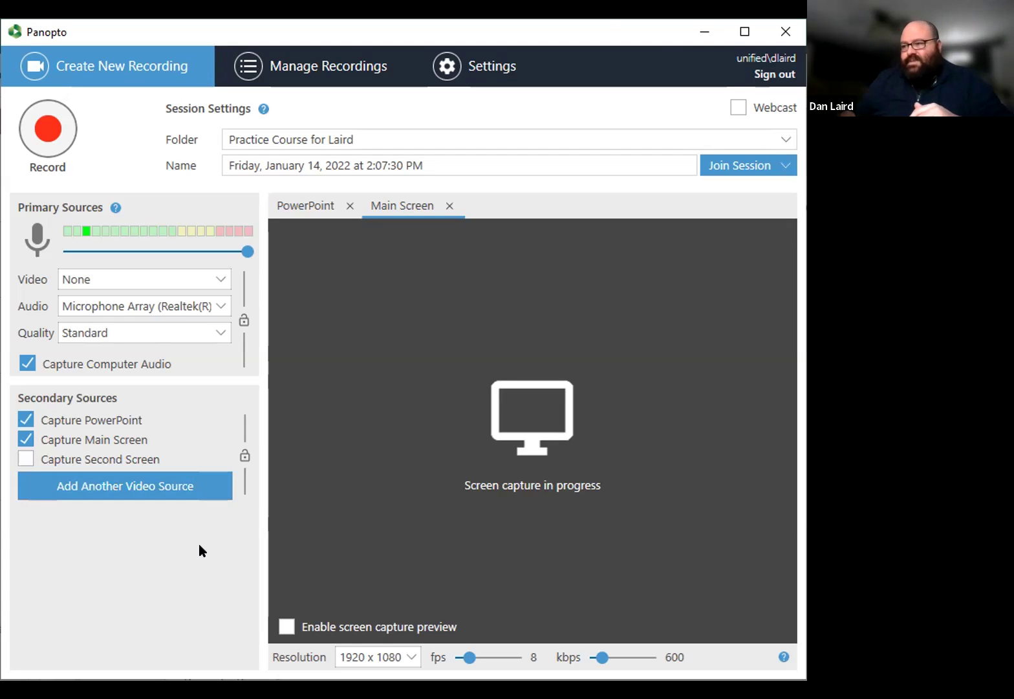
Preview the main screen capture and turn the preview off again
{"action": "left_click", "coordinate": [287, 627]}
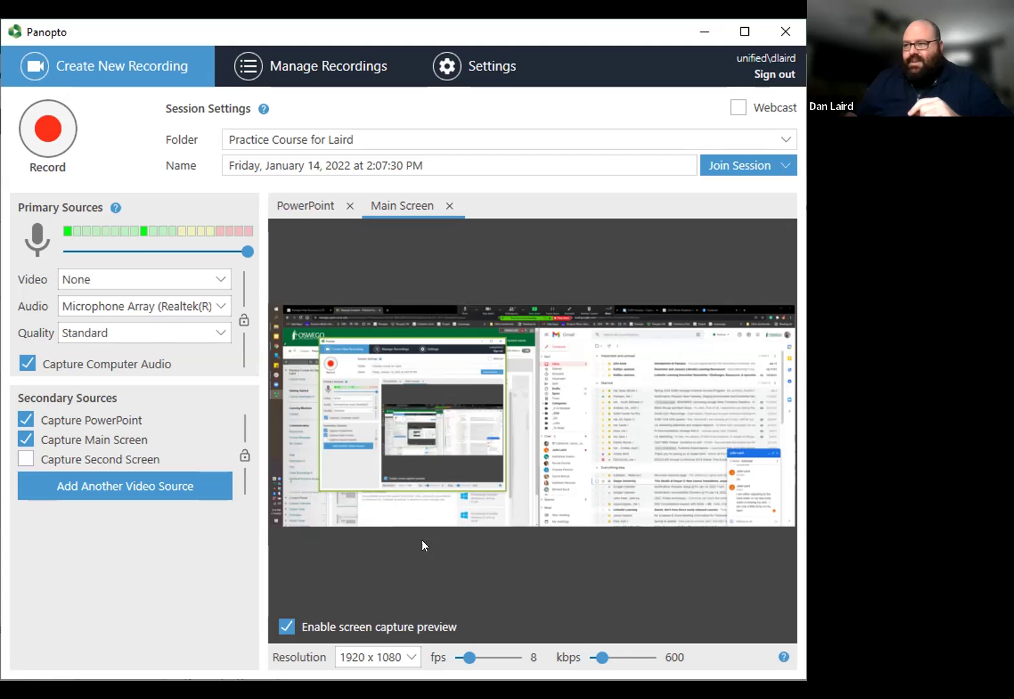
{"action": "left_click", "coordinate": [287, 625]}
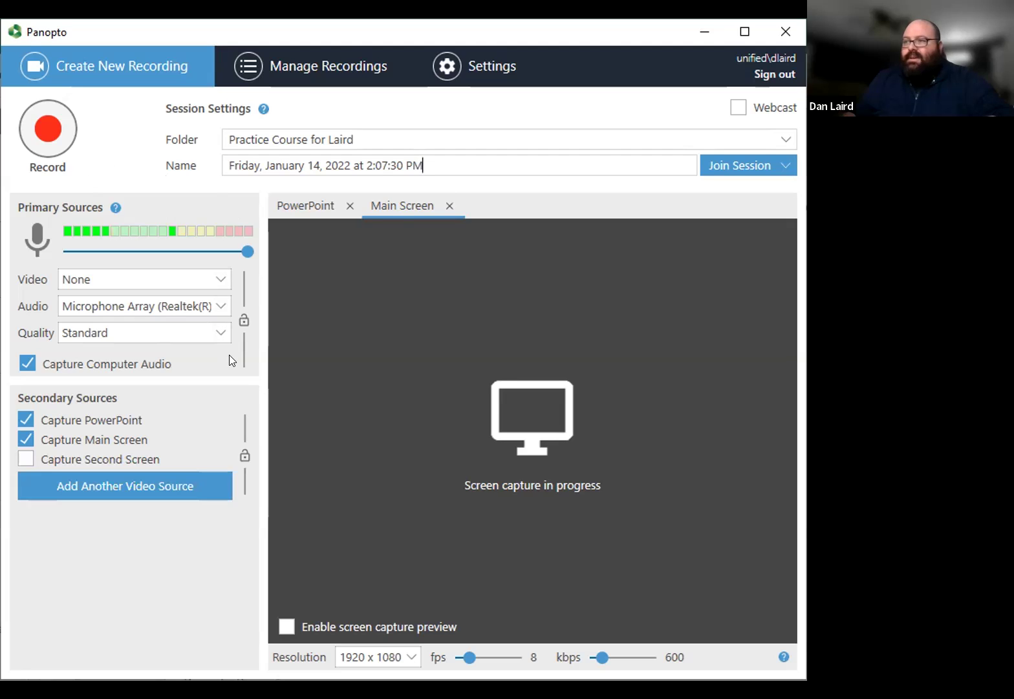
Record a short test session with the chosen sources and stop the recording
{"action": "left_click", "coordinate": [50, 135]}
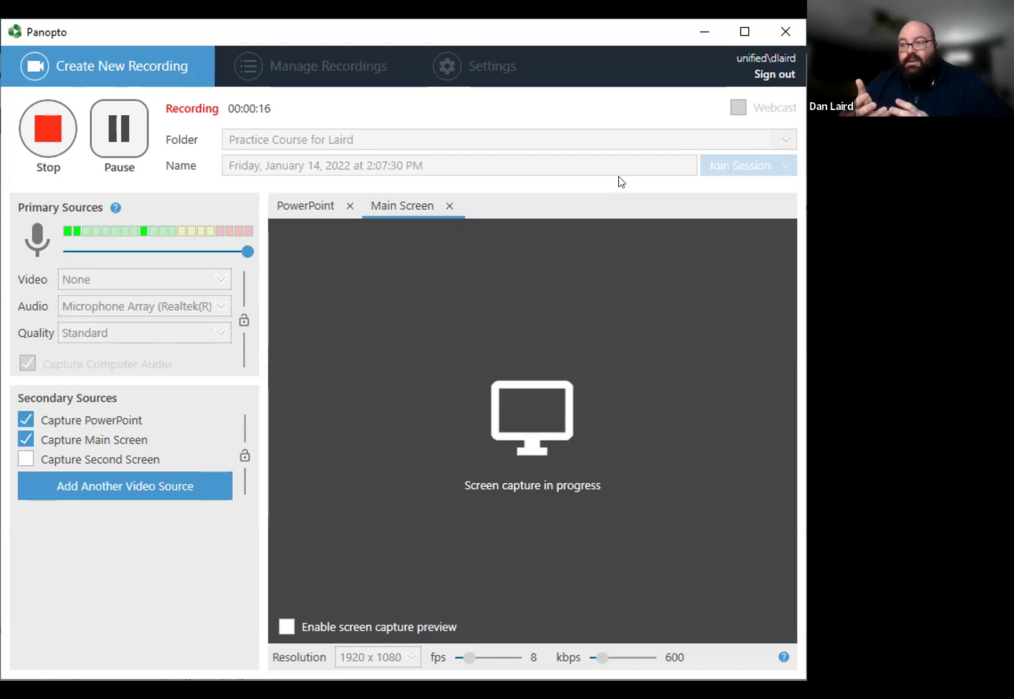
{"action": "left_click", "coordinate": [47, 143]}
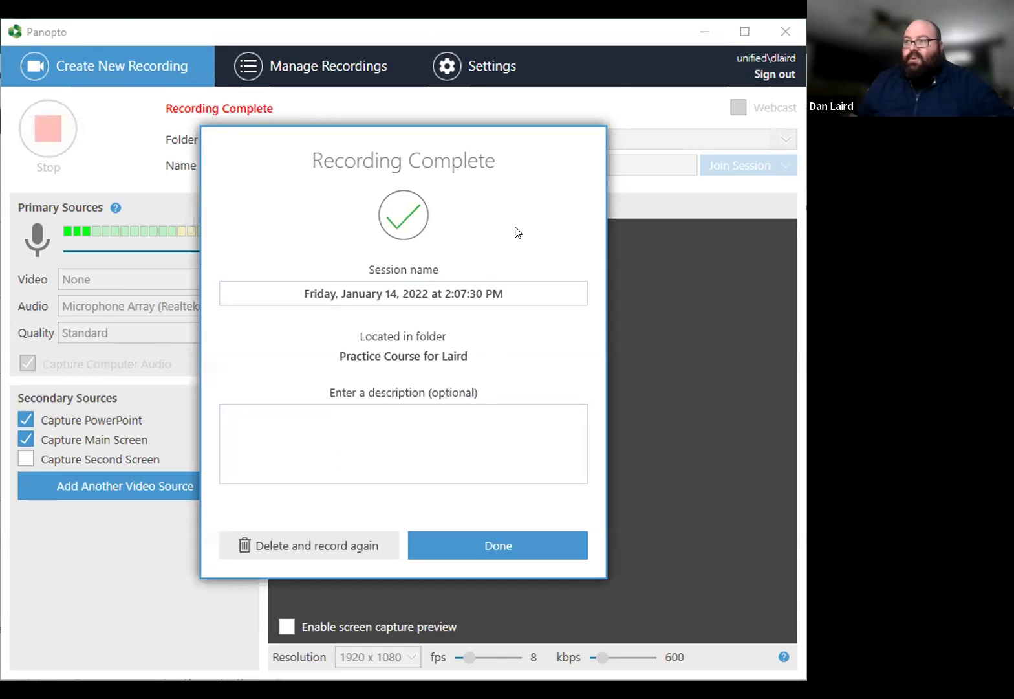
{"action": "left_click", "coordinate": [438, 293]}
{"action": "left_click", "coordinate": [311, 292]}
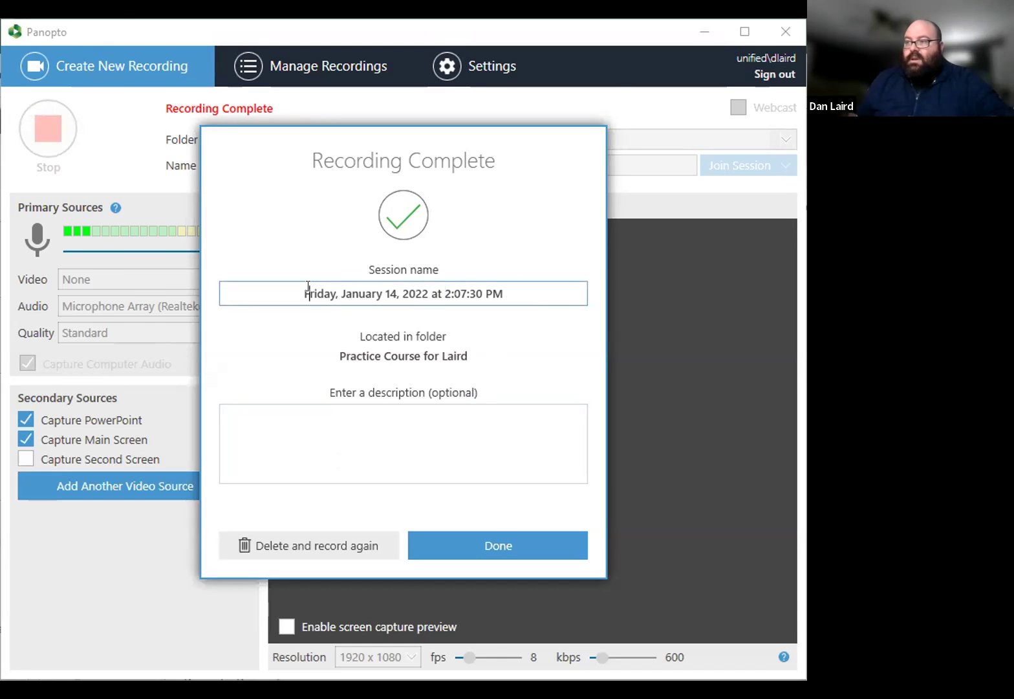
{"action": "key", "text": "Delete"}
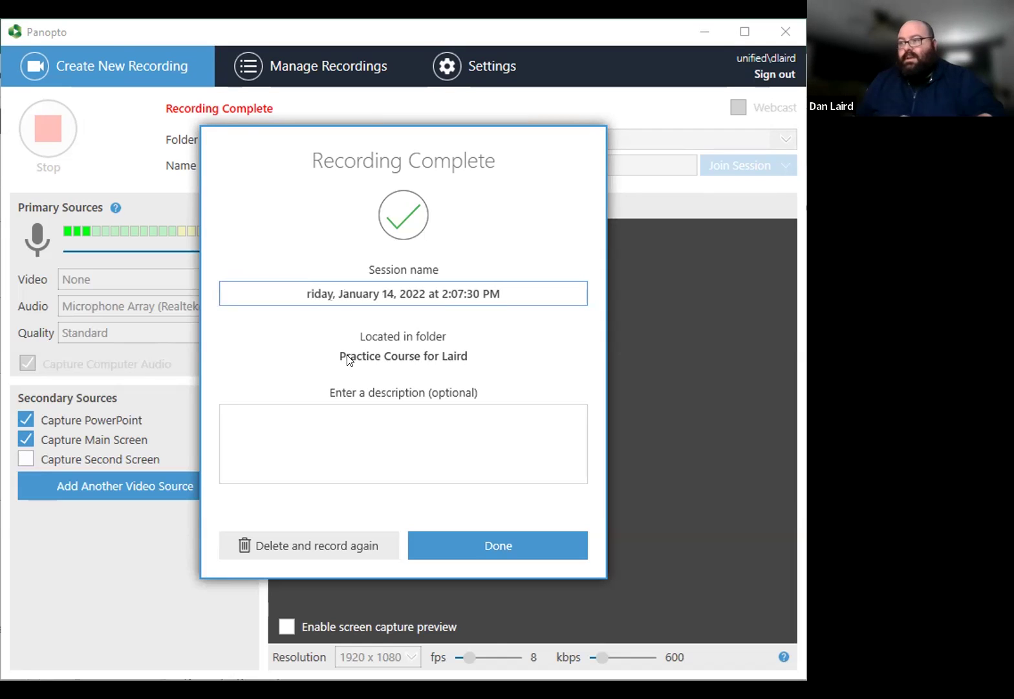
{"action": "type", "text": "F"}
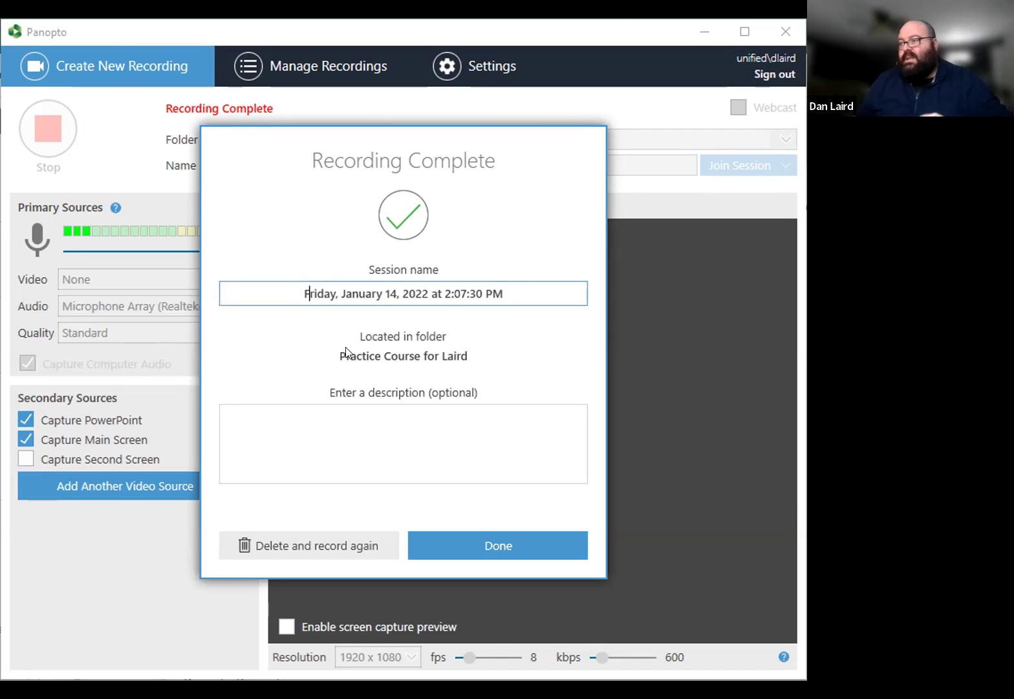
Rename the completed recording as "Winte Breakout January 14, 2022 at 2:07:30 PM" and finish the recording
{"action": "left_click", "coordinate": [299, 293]}
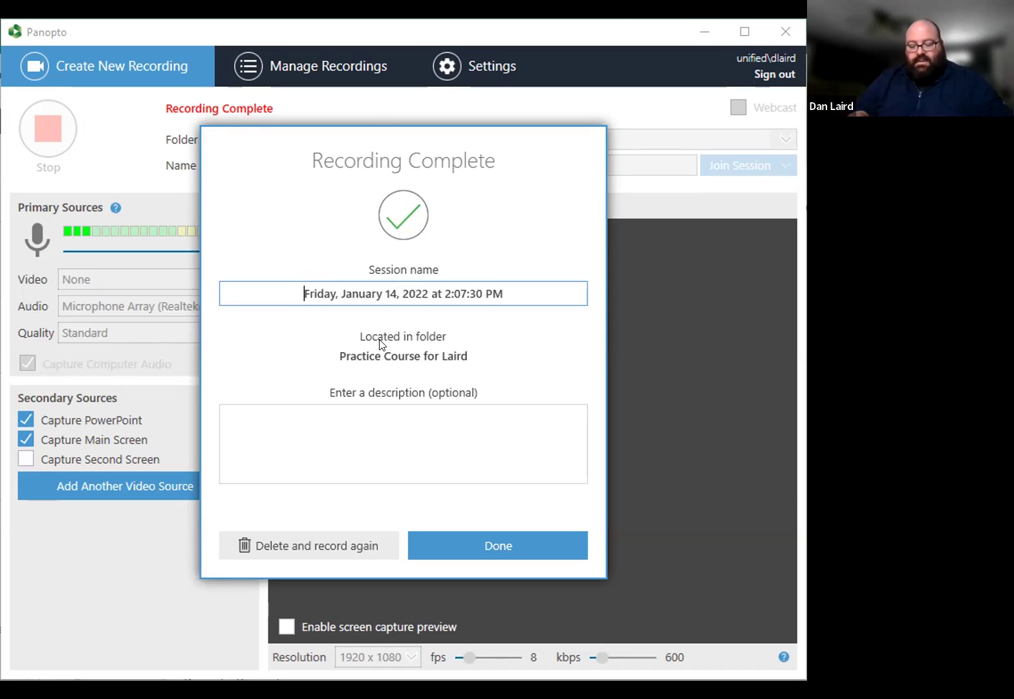
{"action": "type", "text": "Winte "}
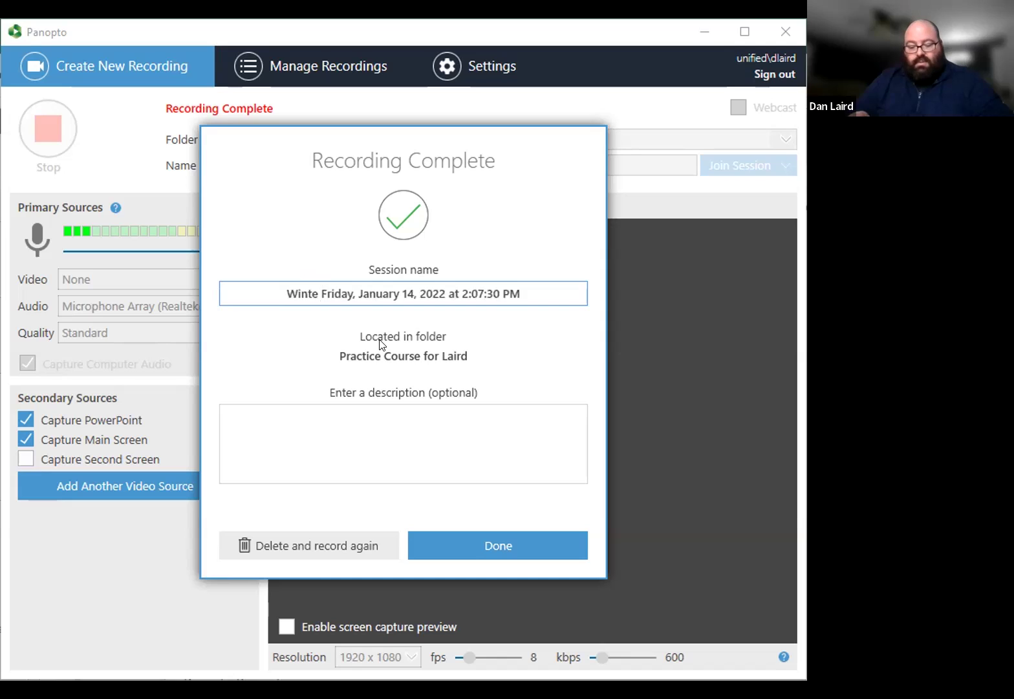
{"action": "type", "text": "Breakout"}
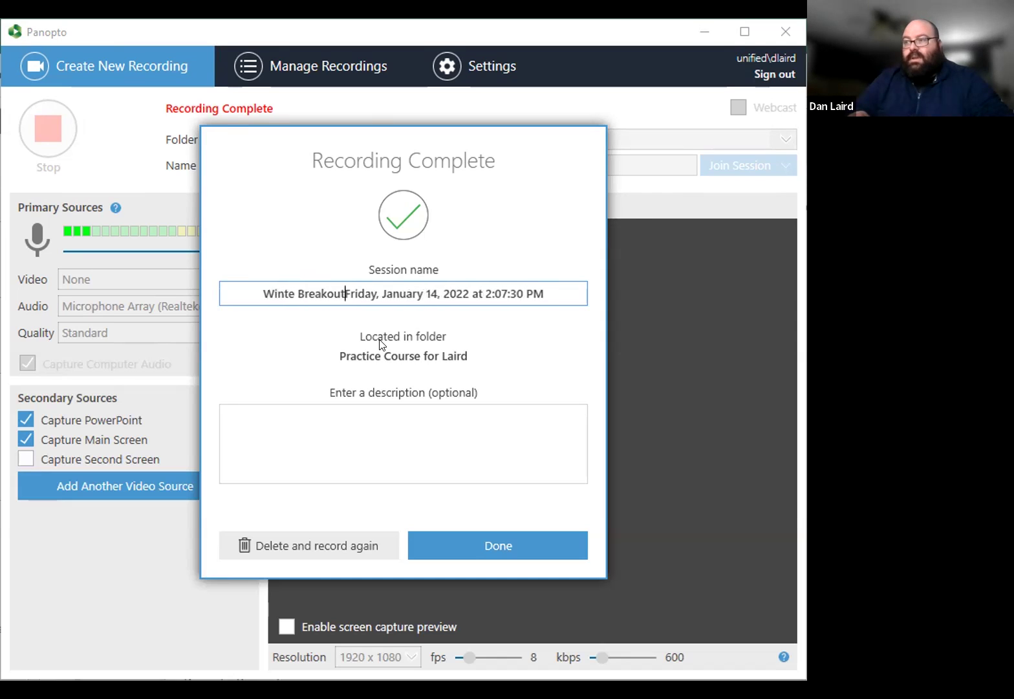
{"action": "key", "text": "Delete"}
{"action": "key", "text": "Delete"}
{"action": "key", "text": "Delete"}
{"action": "key", "text": "Delete"}
{"action": "key", "text": "Delete"}
{"action": "key", "text": "Delete"}
{"action": "key", "text": "Delete"}
{"action": "key", "text": "Delete"}
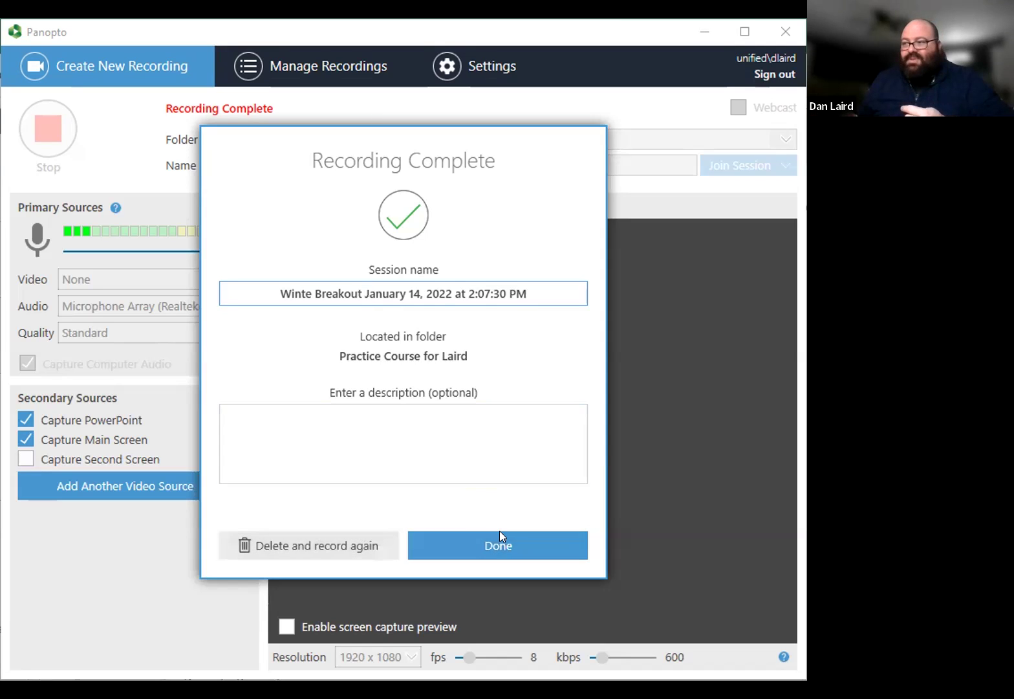
{"action": "left_click", "coordinate": [471, 547]}
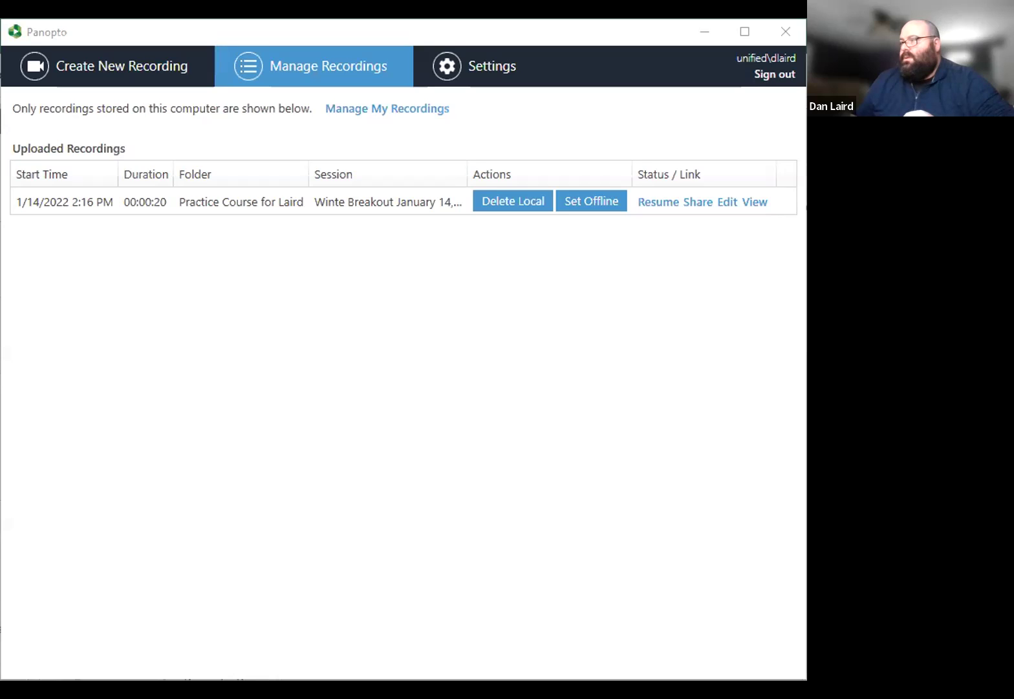
Switch to the Blackboard Panopto Content page in the browser and dismiss the new session dialog to show the course recordings
{"action": "key", "text": "alt+Tab"}
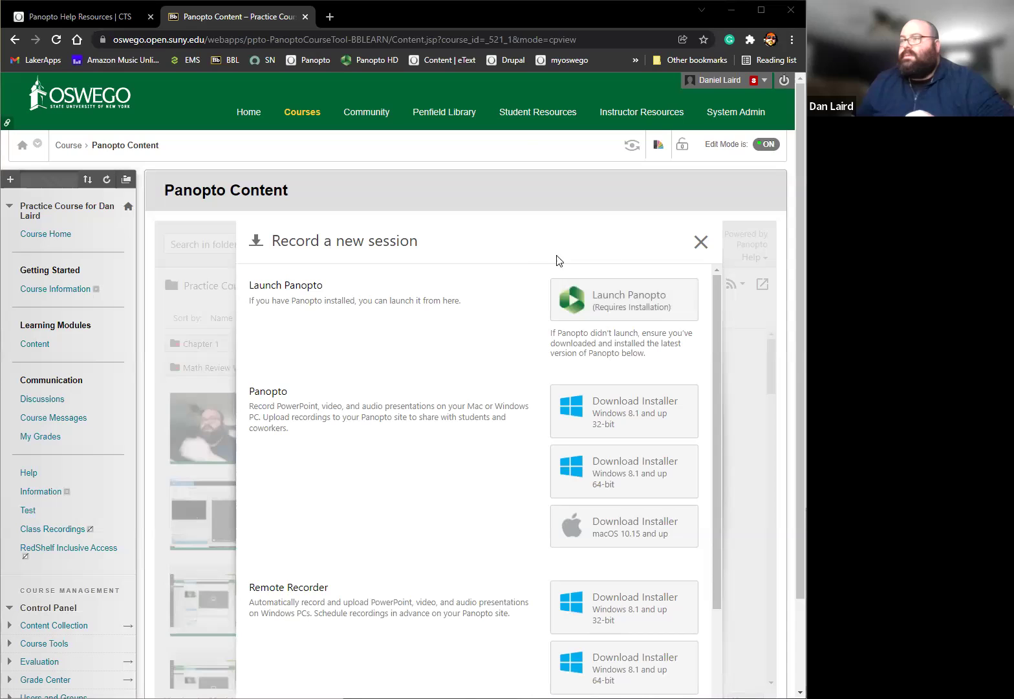
{"action": "left_click", "coordinate": [701, 242]}
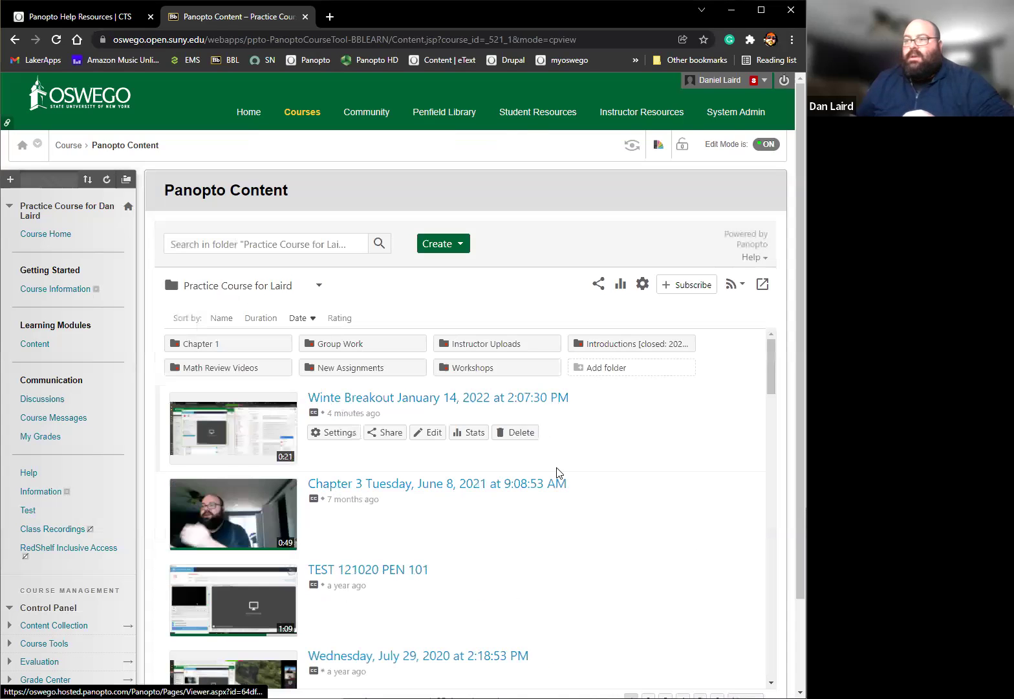
{"action": "scroll", "coordinate": [600, 491], "scroll_direction": "down", "scroll_amount": 1}
{"action": "scroll", "coordinate": [599, 492], "scroll_direction": "up", "scroll_amount": 1}
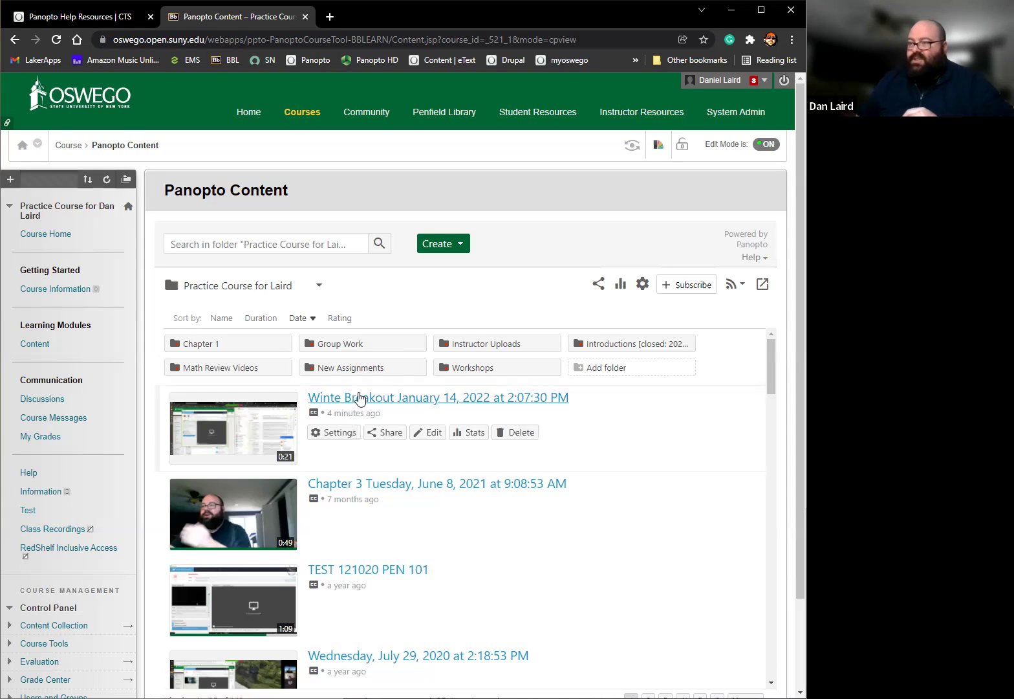
Correct "Winte" to "Winter" in the newest recording's session name, save it, and close its settings
{"action": "left_click", "coordinate": [336, 432]}
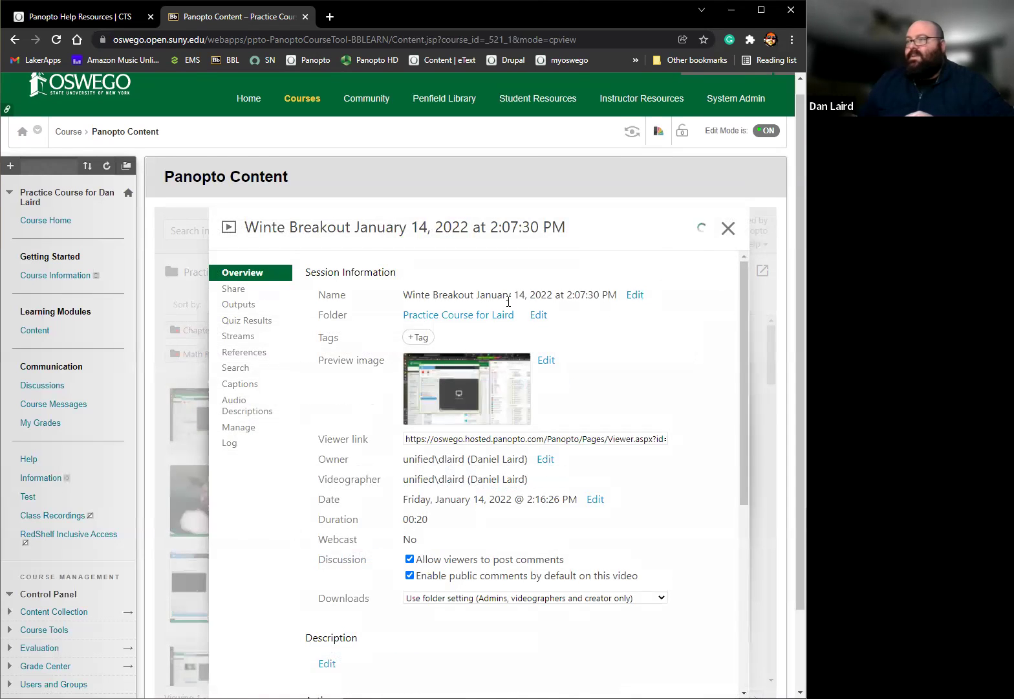
{"action": "left_click", "coordinate": [636, 294]}
{"action": "left_click", "coordinate": [428, 309]}
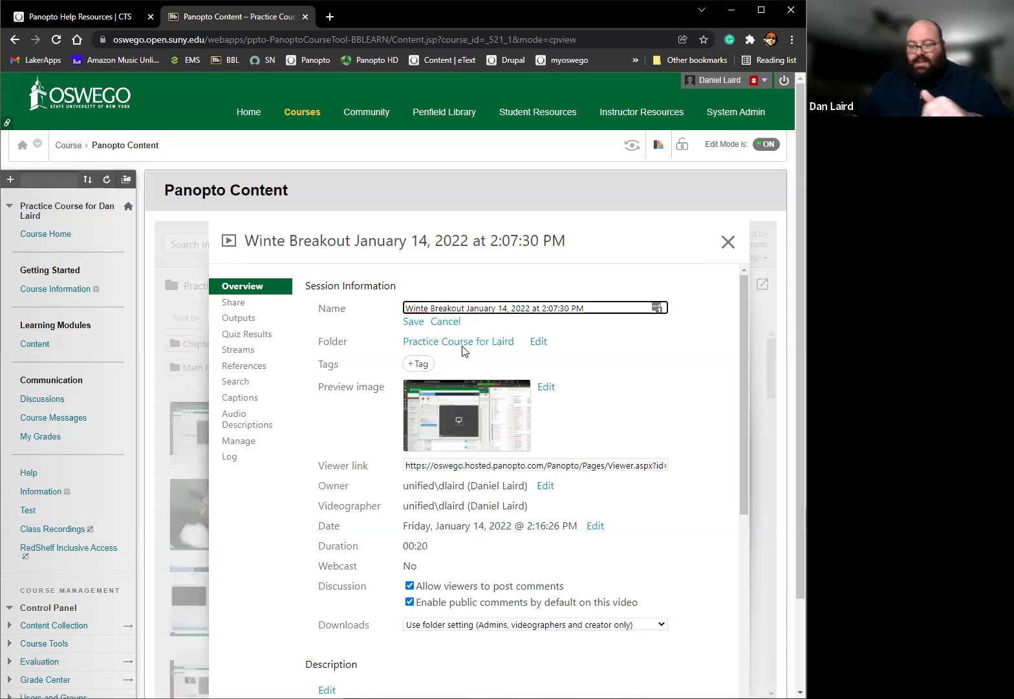
{"action": "type", "text": "r"}
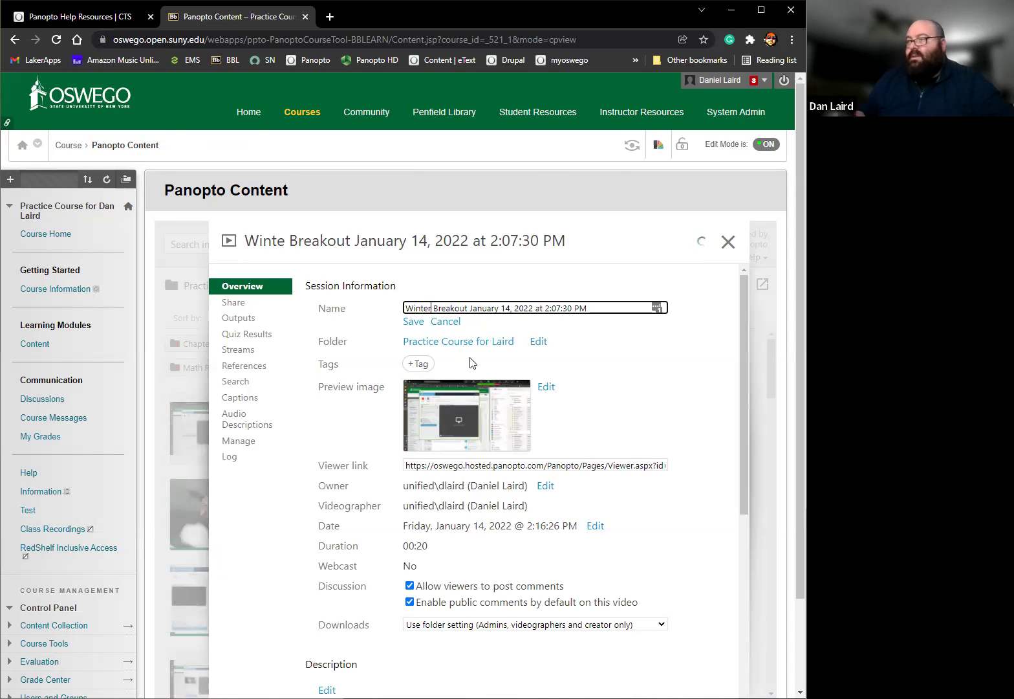
{"action": "key", "text": "Return"}
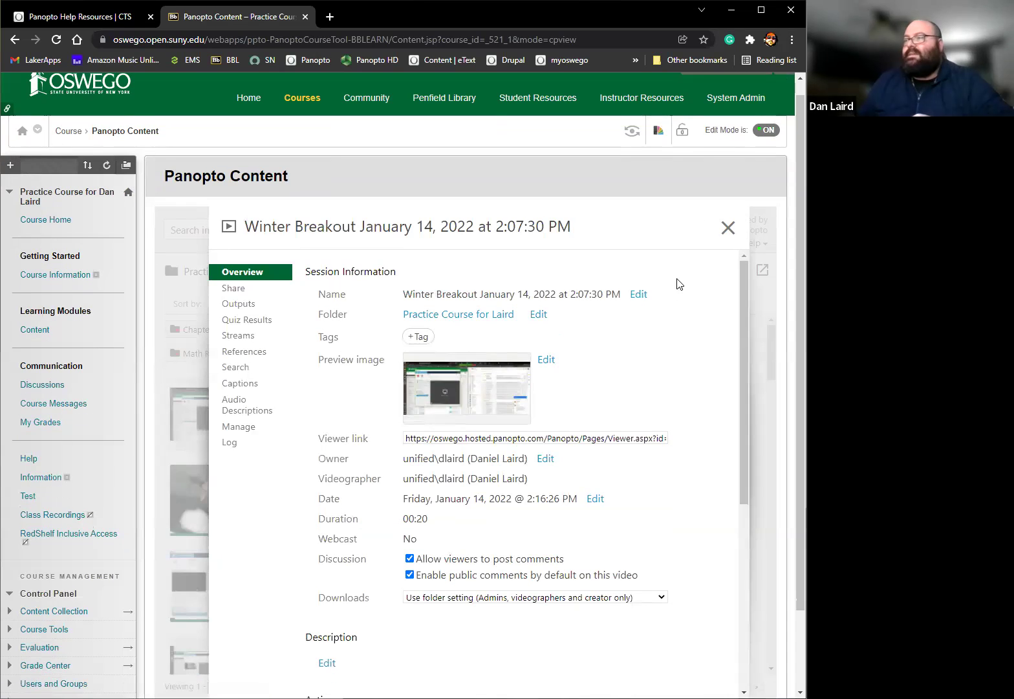
{"action": "left_click", "coordinate": [727, 228]}
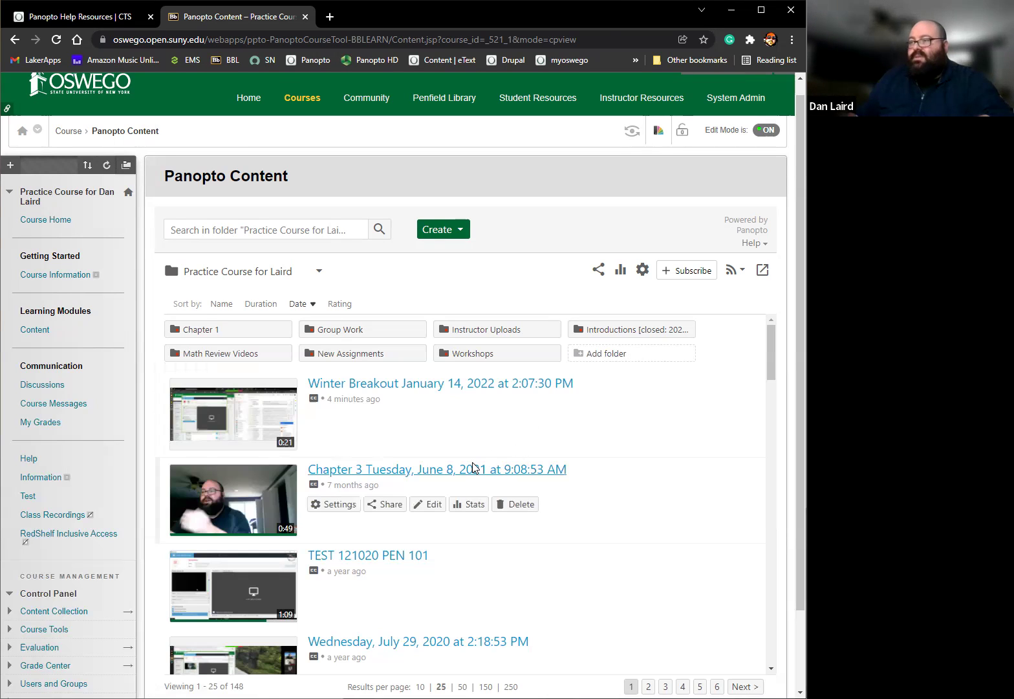
Reopen the Winter Breakout session's settings, look through the folders it could be moved to, and cancel the folder edit
{"action": "left_click", "coordinate": [333, 418]}
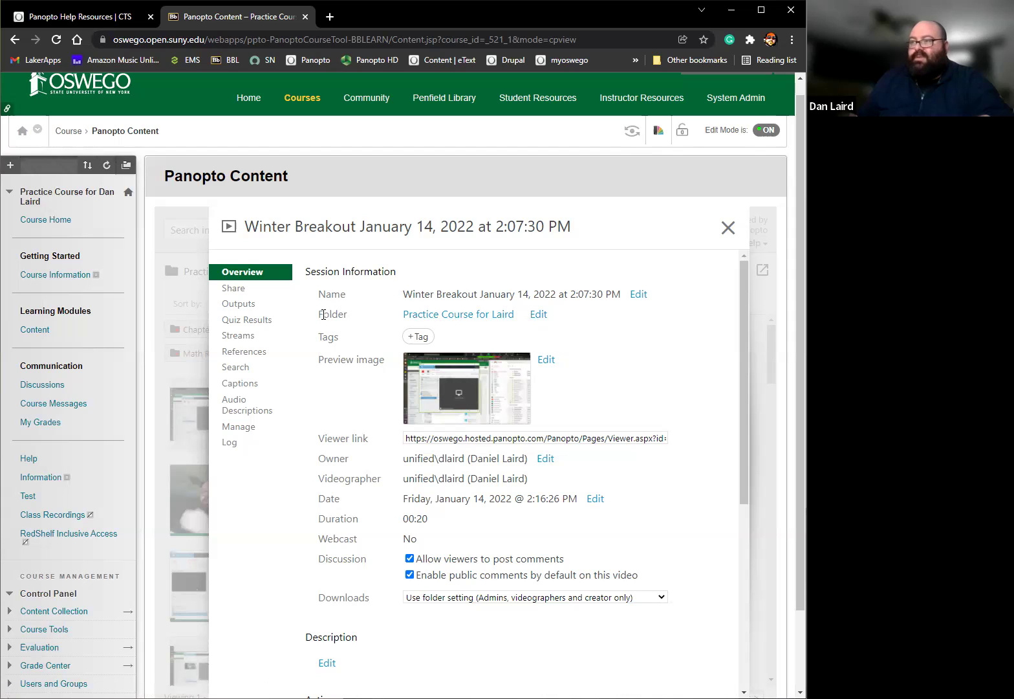
{"action": "left_click", "coordinate": [536, 319]}
{"action": "left_click", "coordinate": [661, 319]}
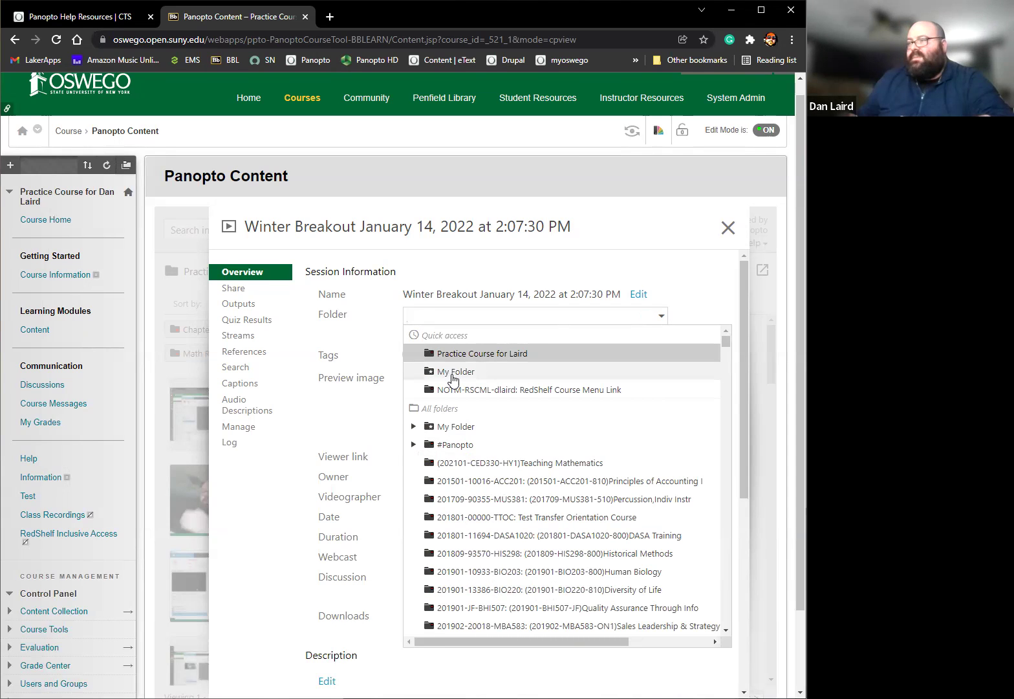
{"action": "left_click", "coordinate": [656, 269]}
{"action": "left_click", "coordinate": [414, 333]}
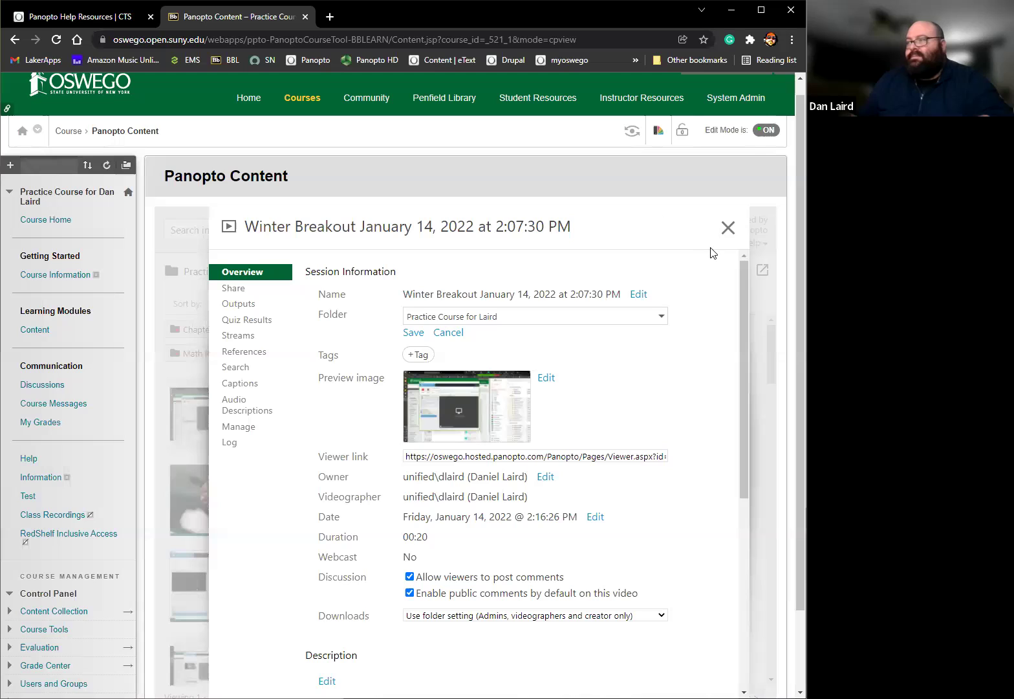
{"action": "left_click", "coordinate": [231, 288]}
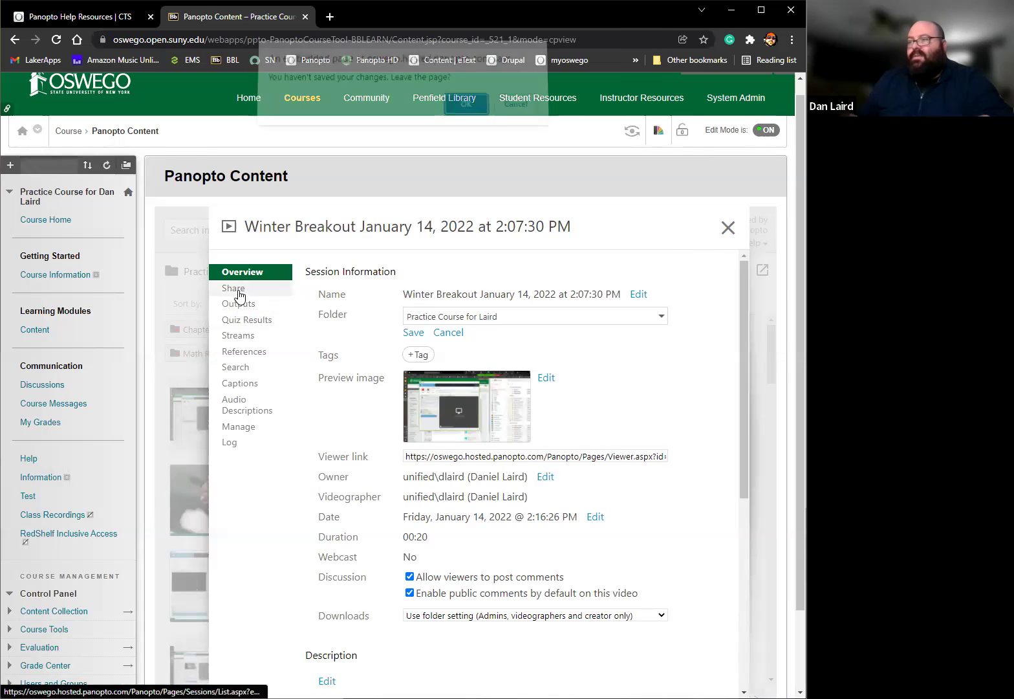
{"action": "left_click", "coordinate": [516, 113]}
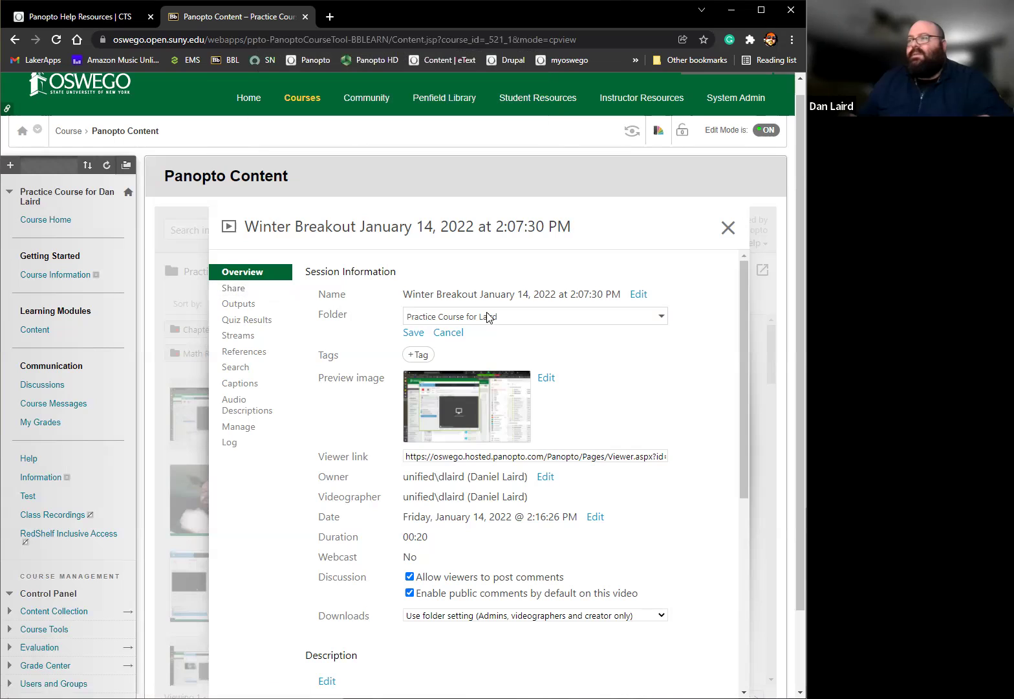
{"action": "left_click", "coordinate": [448, 337]}
Examine the session's sharing settings, including the people and groups with access and the available video access levels
{"action": "left_click", "coordinate": [236, 290]}
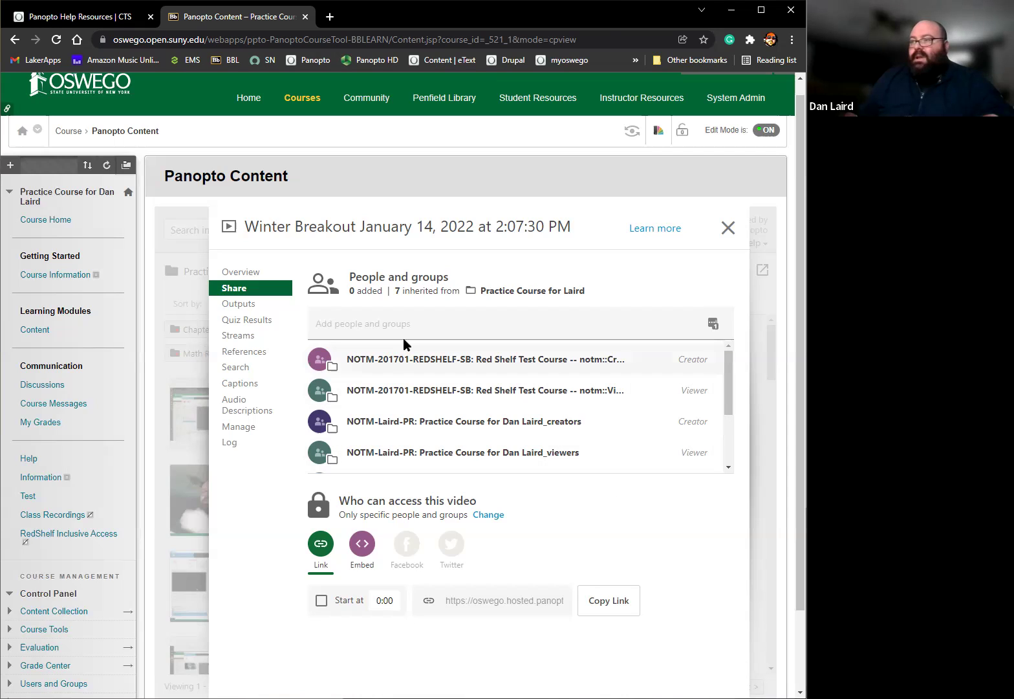
{"action": "left_click", "coordinate": [426, 324]}
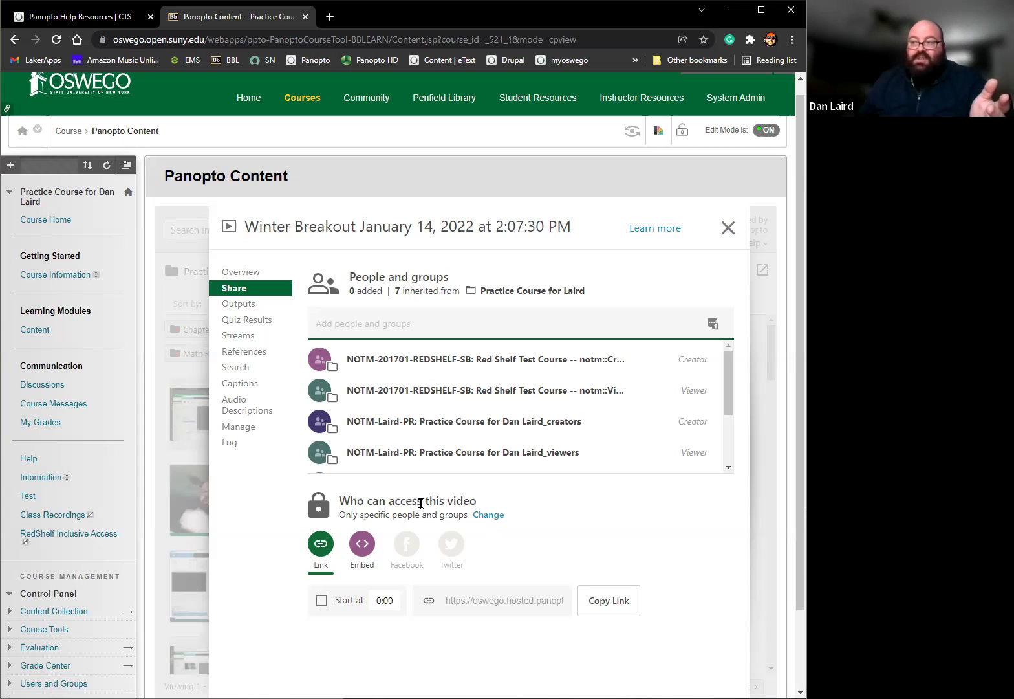
{"action": "left_click", "coordinate": [493, 520]}
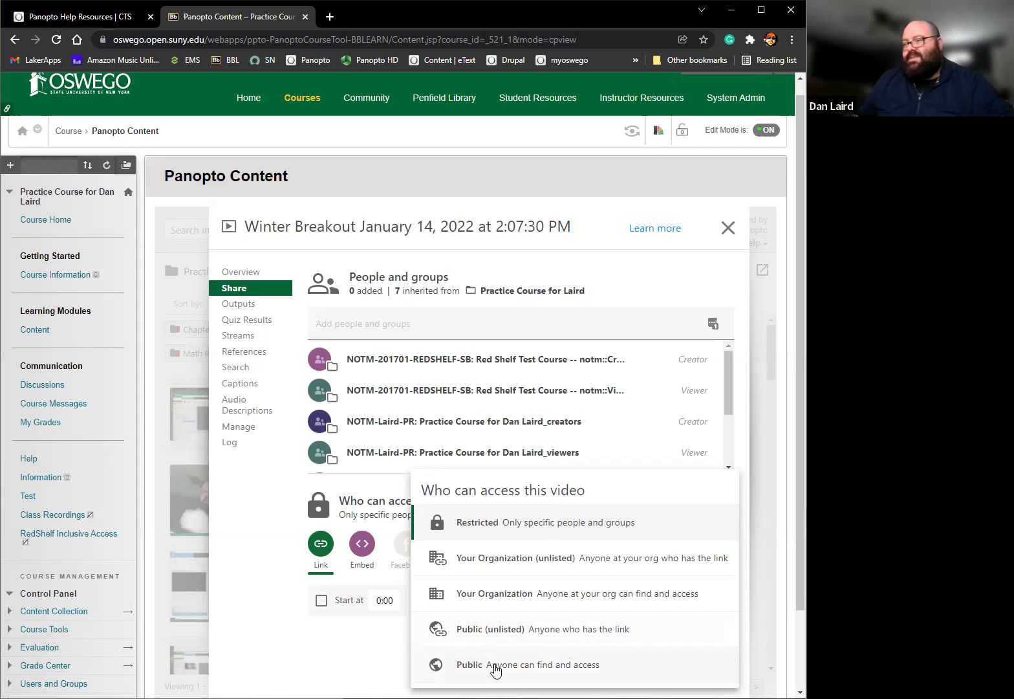
{"action": "left_click", "coordinate": [350, 652]}
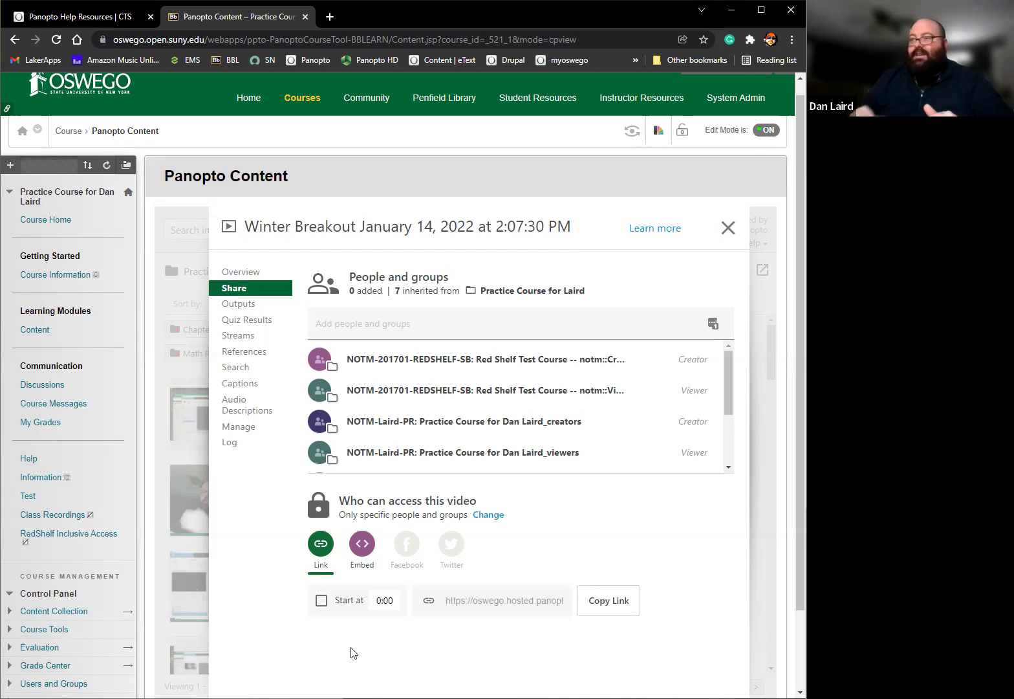
Review the session's output formats and select Secondary Video Only as the video podcast type without applying it
{"action": "left_click", "coordinate": [243, 310]}
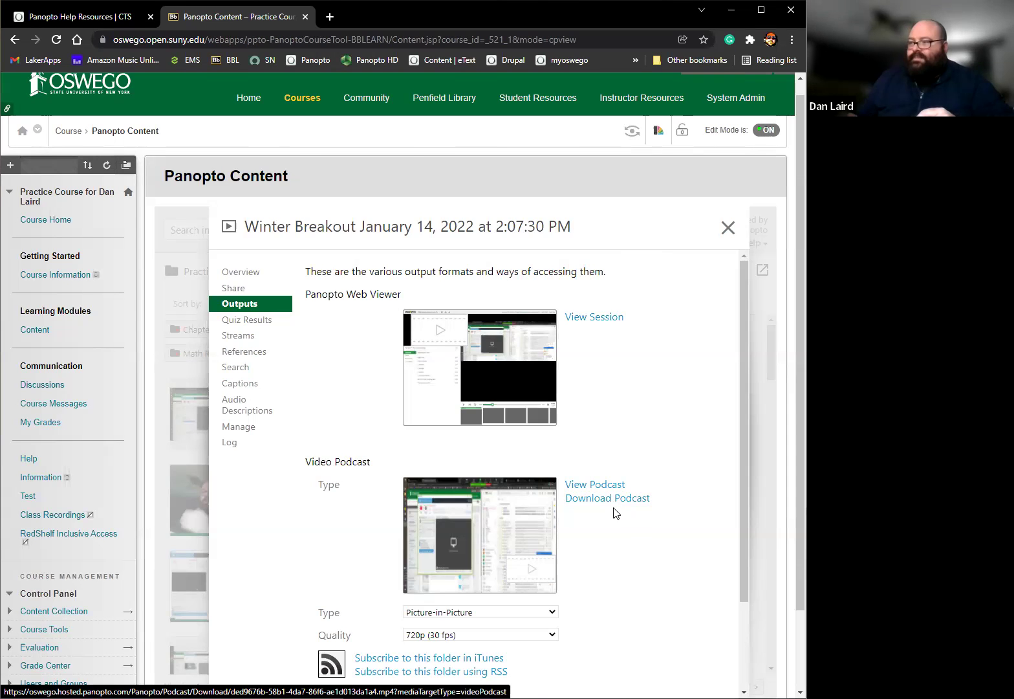
{"action": "scroll", "coordinate": [520, 529], "scroll_direction": "down", "scroll_amount": 2}
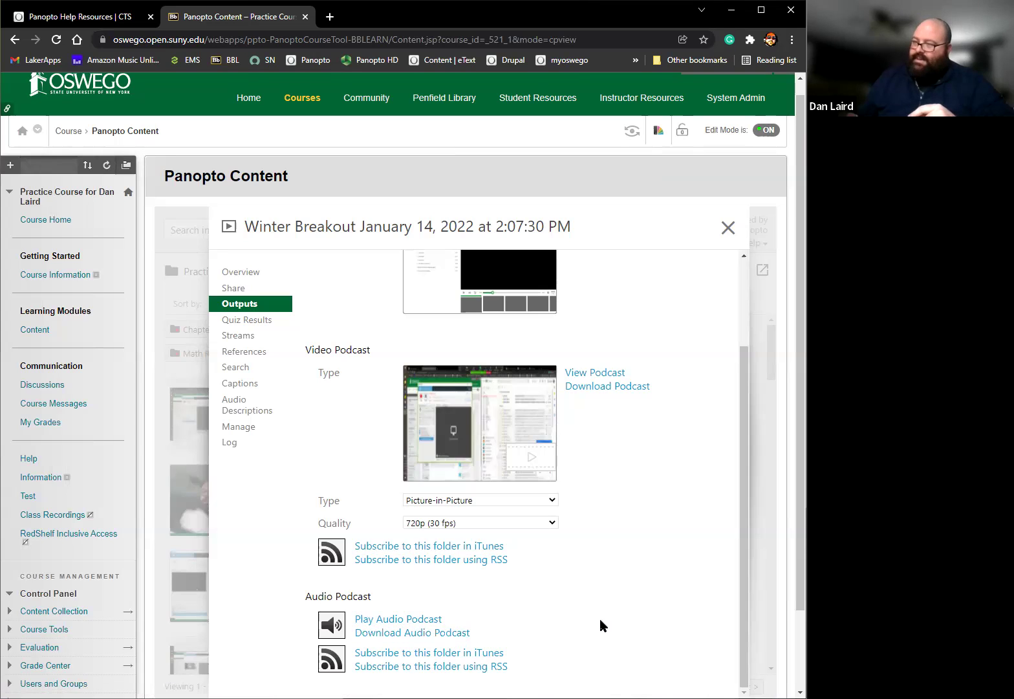
{"action": "scroll", "coordinate": [652, 529], "scroll_direction": "up", "scroll_amount": 1}
{"action": "scroll", "coordinate": [652, 530], "scroll_direction": "up", "scroll_amount": 1}
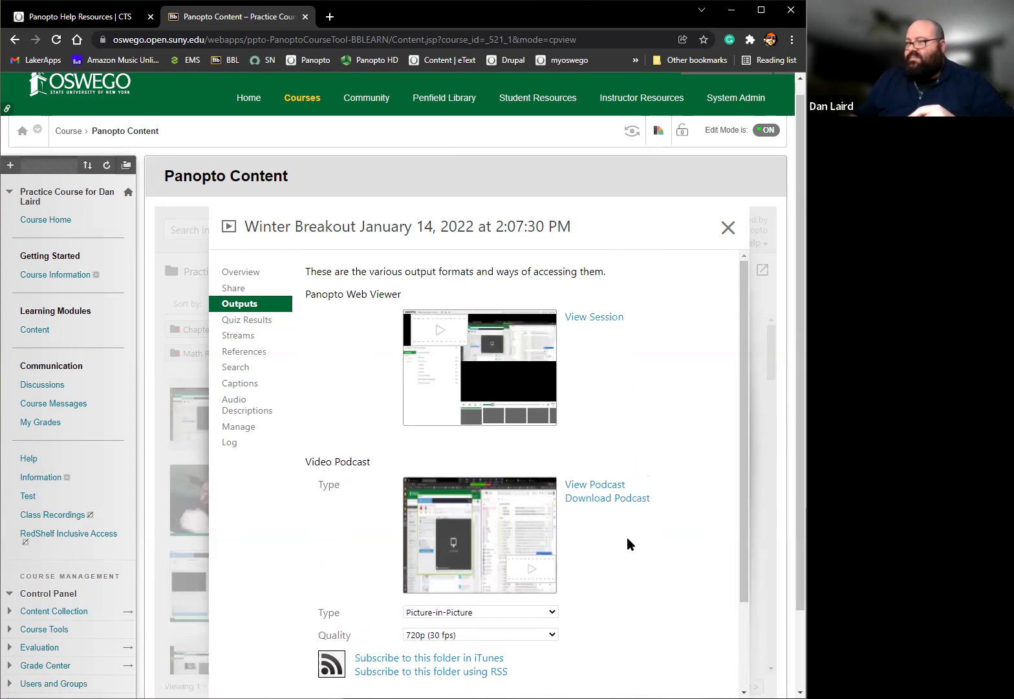
{"action": "scroll", "coordinate": [580, 582], "scroll_direction": "down", "scroll_amount": 1}
{"action": "left_click", "coordinate": [550, 547]}
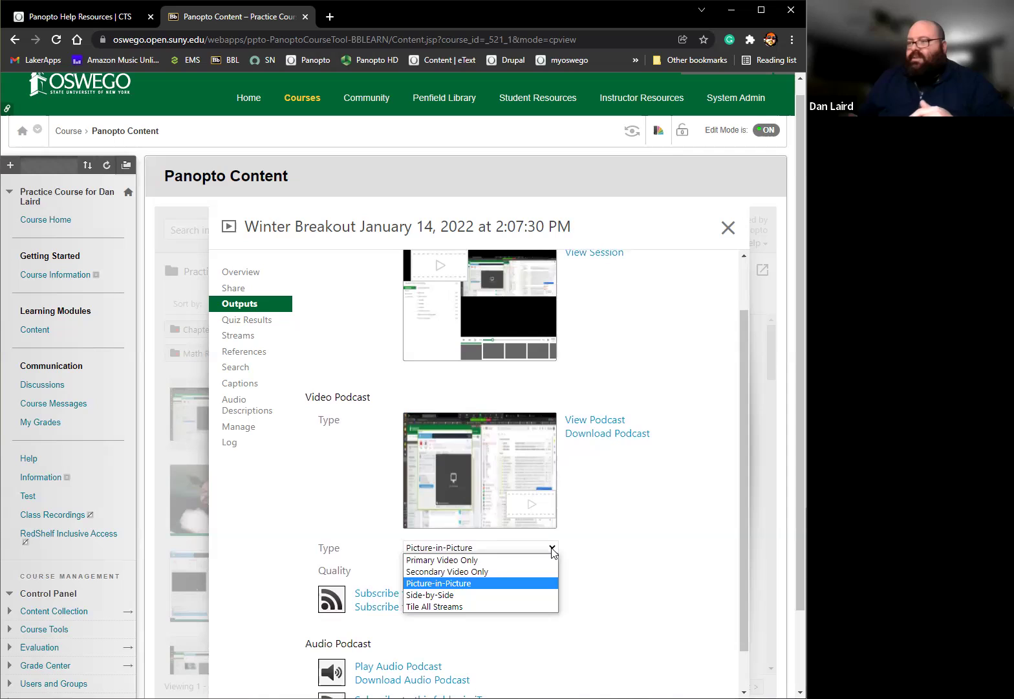
{"action": "left_click", "coordinate": [510, 570]}
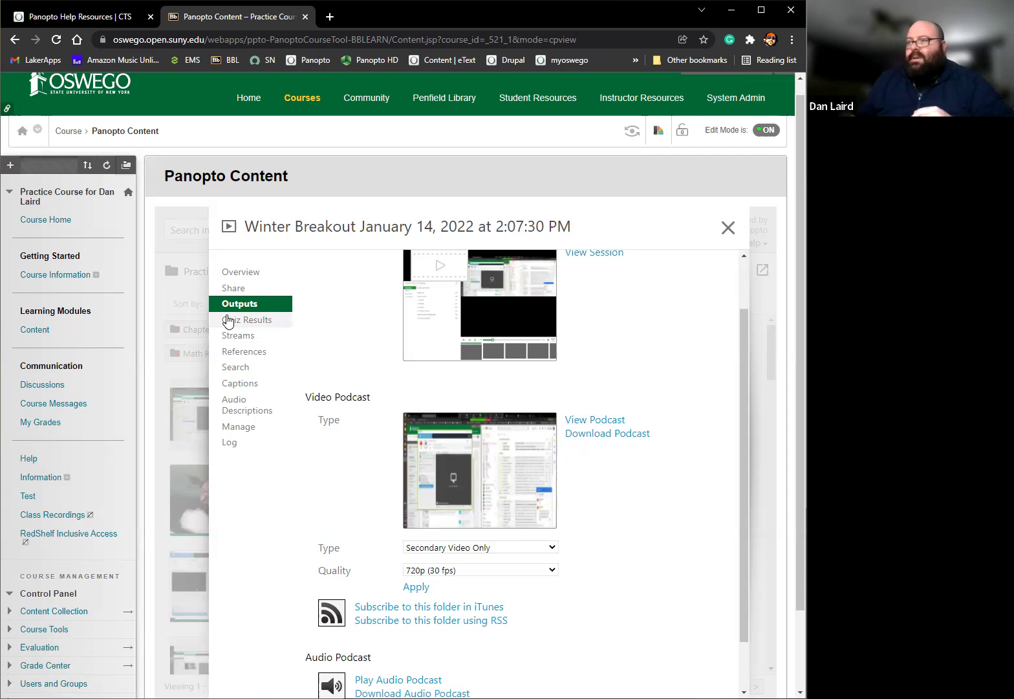
Examine the session's quiz results, streams, references, search and captions settings
{"action": "left_click", "coordinate": [262, 327]}
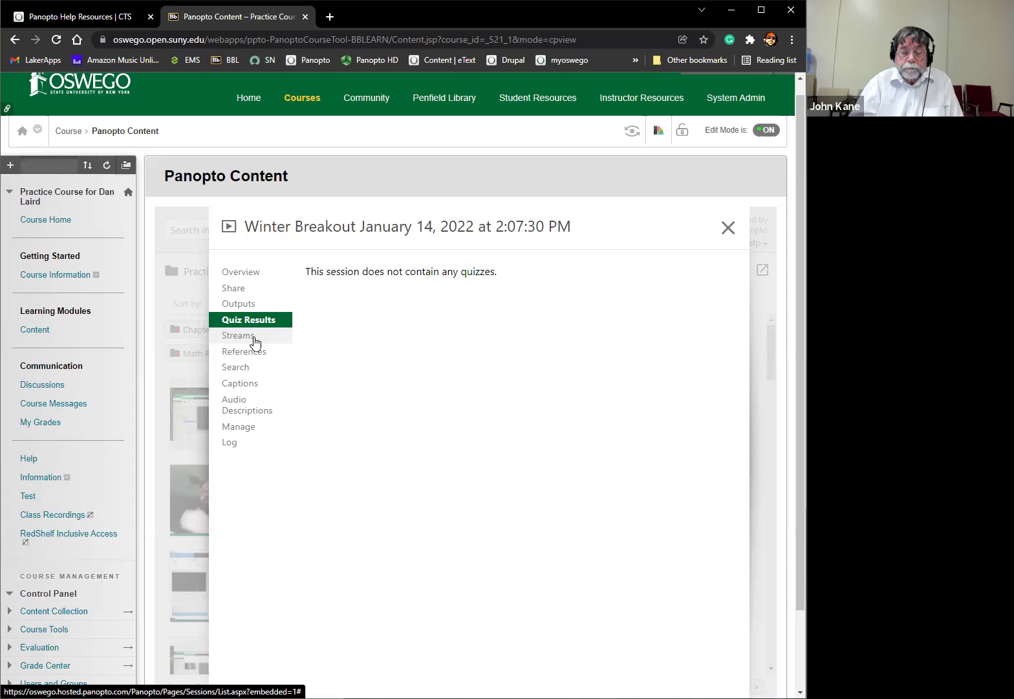
{"action": "left_click", "coordinate": [292, 342]}
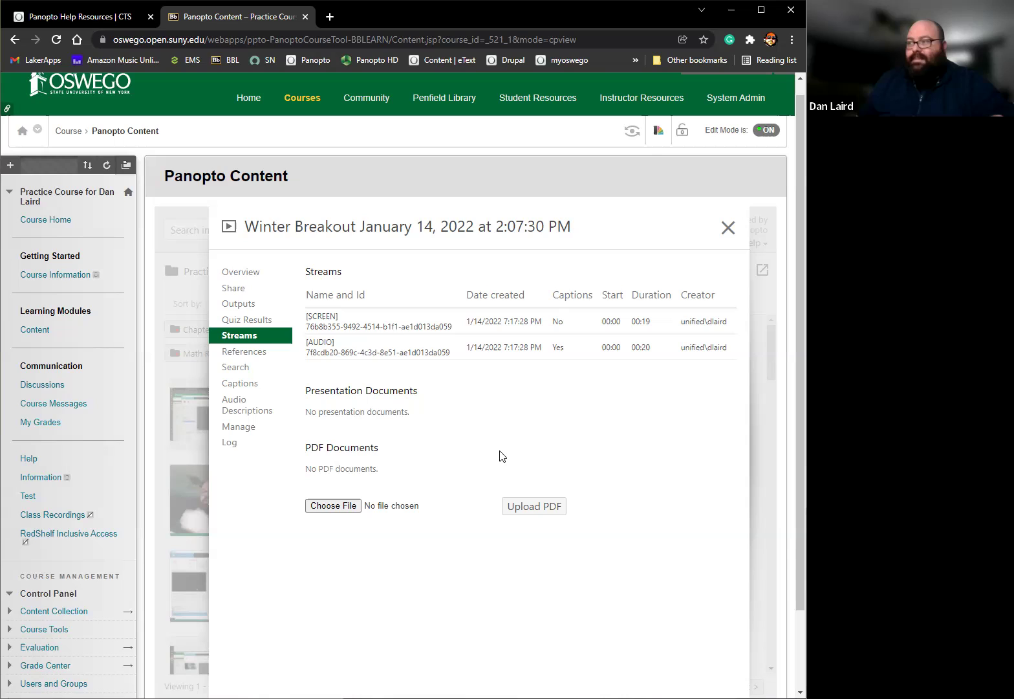
{"action": "left_click", "coordinate": [247, 355]}
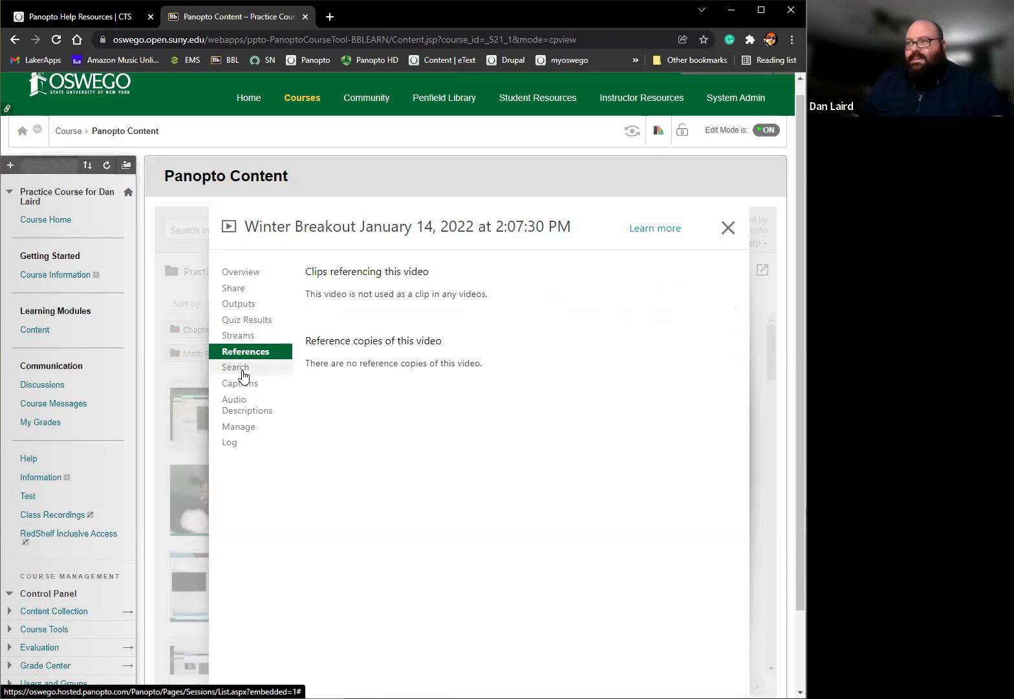
{"action": "left_click", "coordinate": [244, 375]}
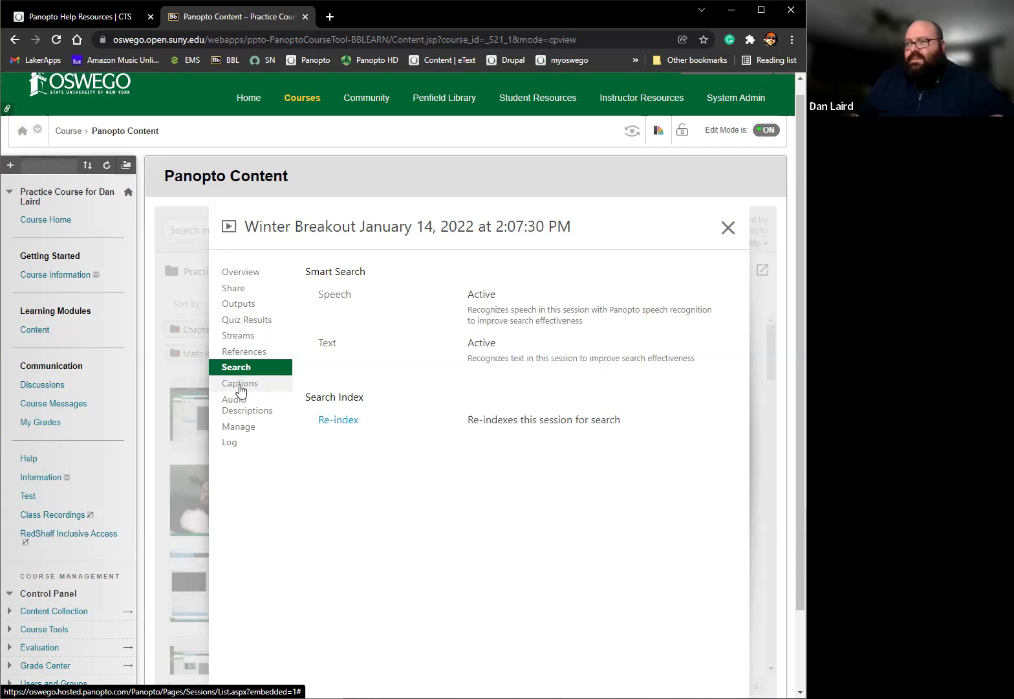
{"action": "left_click", "coordinate": [251, 386]}
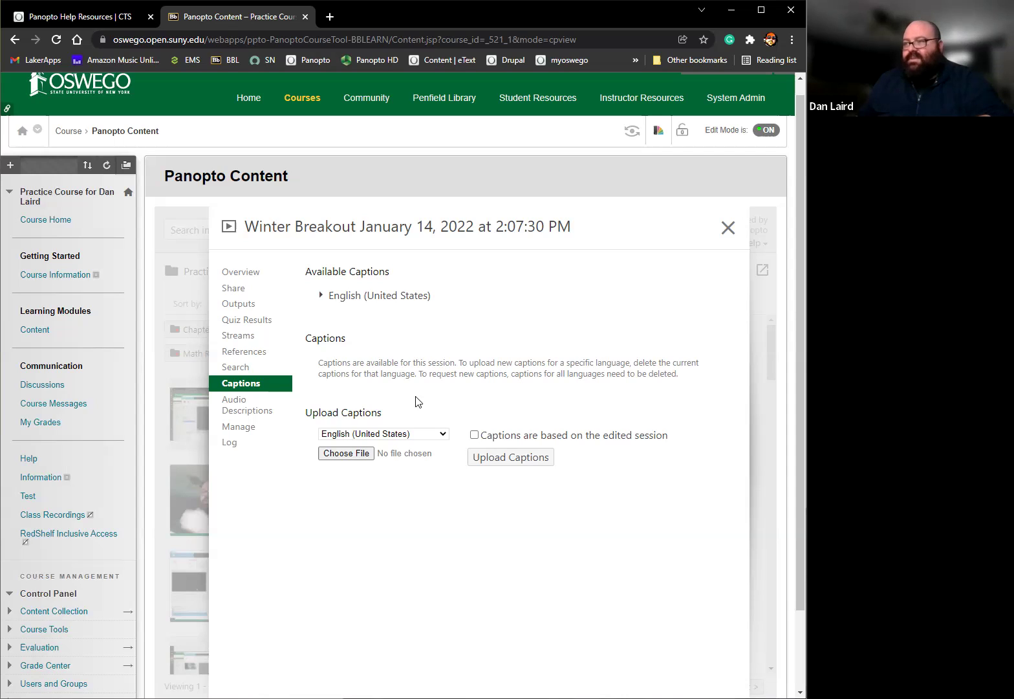
Examine the session's management settings, including retention policy, merging, copying, SCORM integration, deletion and processing options
{"action": "left_click", "coordinate": [250, 431]}
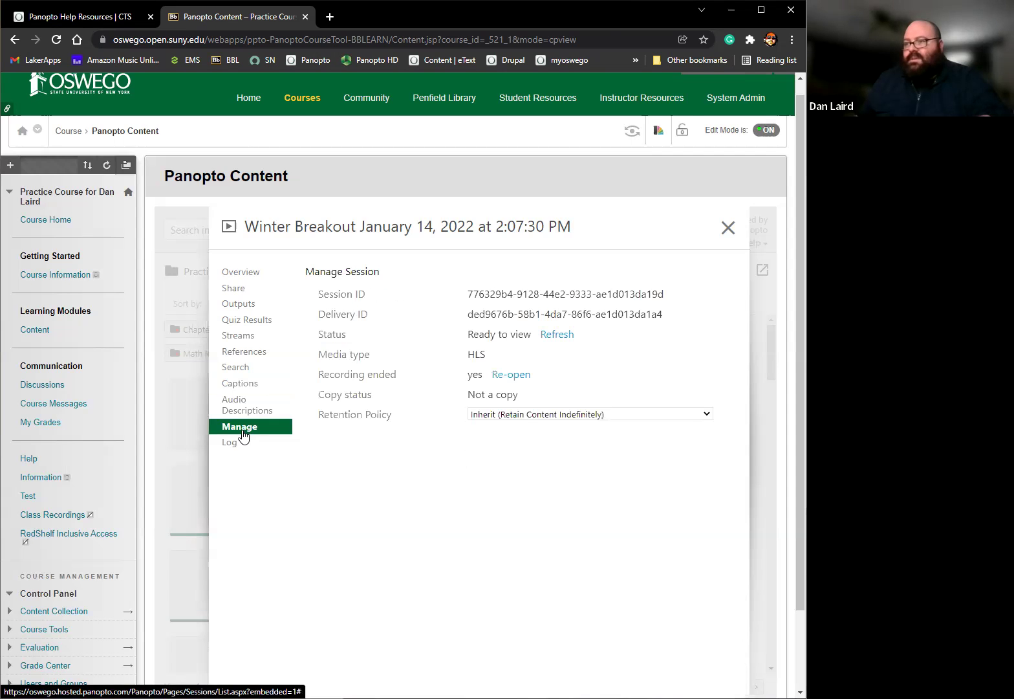
{"action": "scroll", "coordinate": [468, 459], "scroll_direction": "down", "scroll_amount": 5}
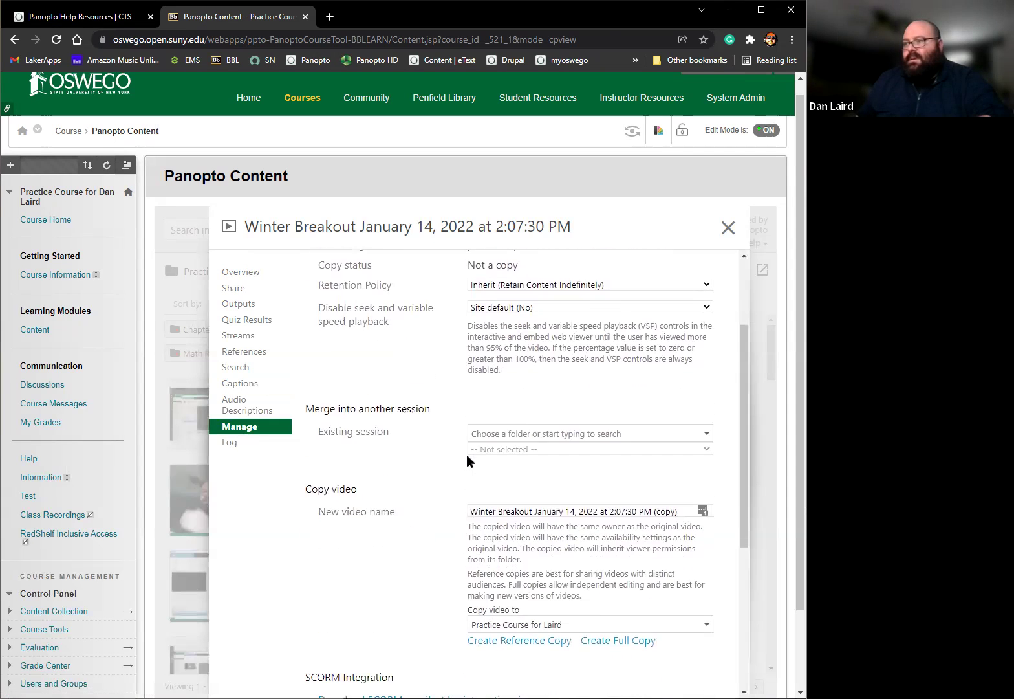
{"action": "scroll", "coordinate": [467, 460], "scroll_direction": "down", "scroll_amount": 1}
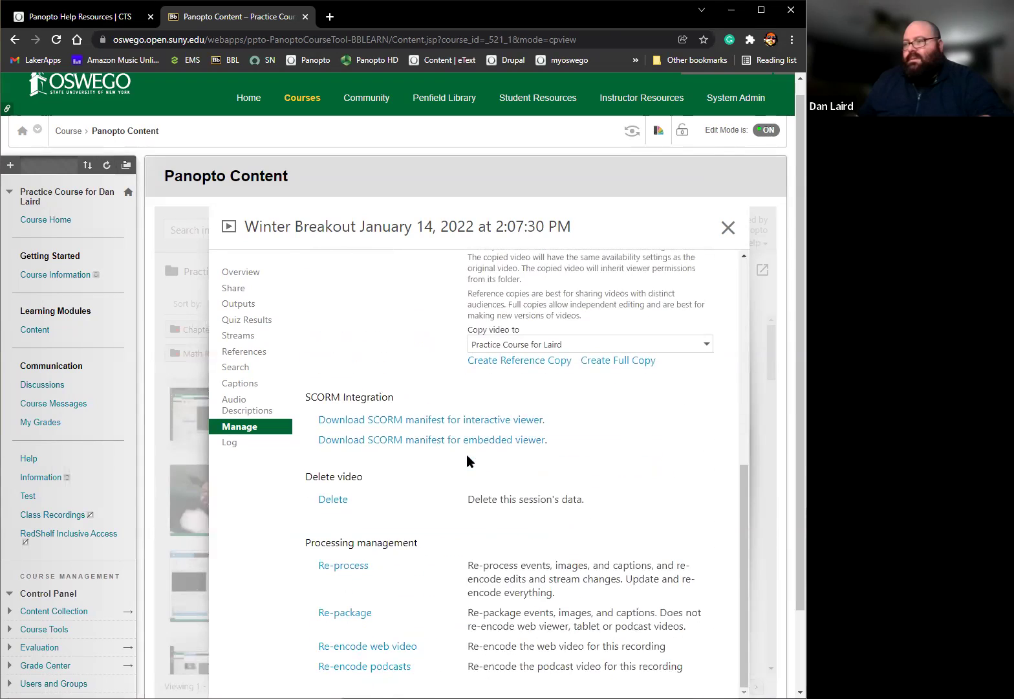
{"action": "scroll", "coordinate": [466, 460], "scroll_direction": "up", "scroll_amount": 6}
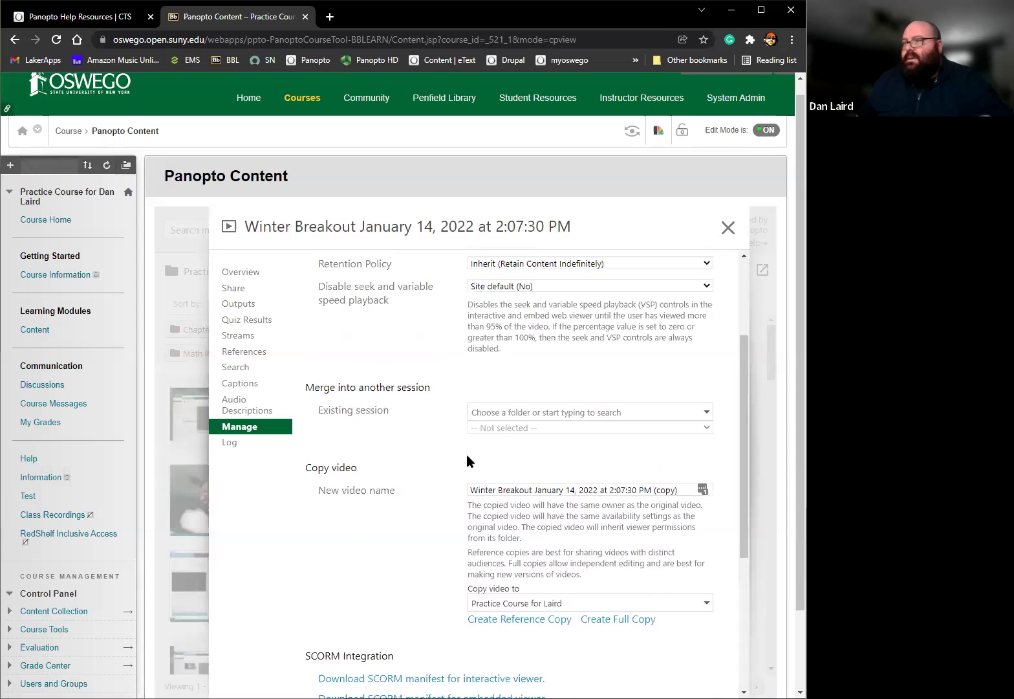
{"action": "scroll", "coordinate": [468, 459], "scroll_direction": "up", "scroll_amount": 1}
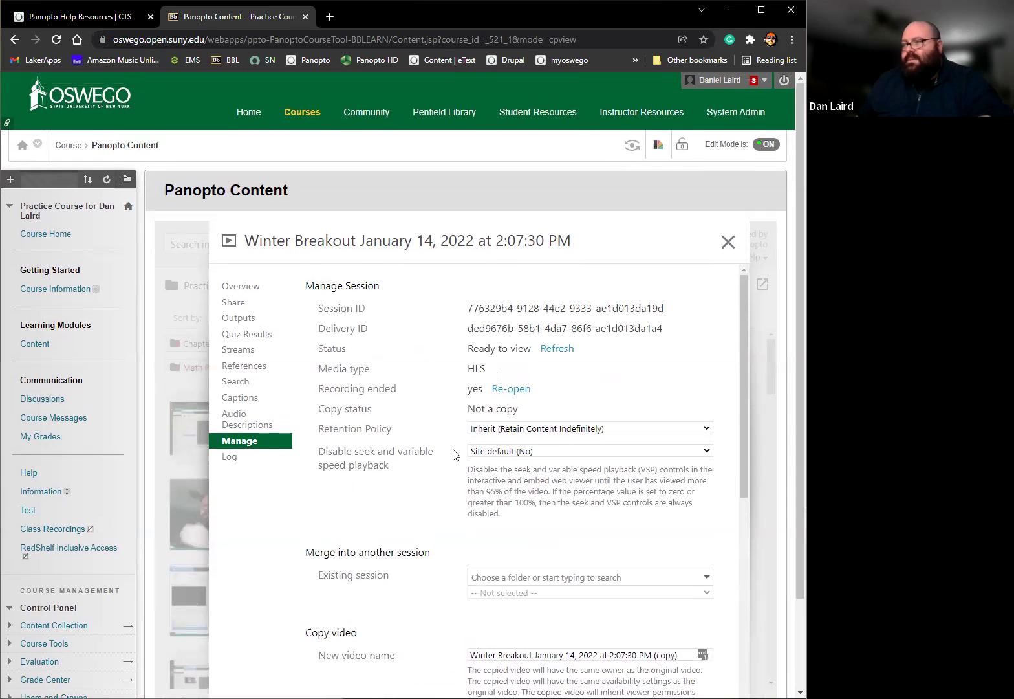
In the session overview, try an availability start date of 01/31/2022 and return to becoming available with its folder
{"action": "left_click", "coordinate": [241, 289]}
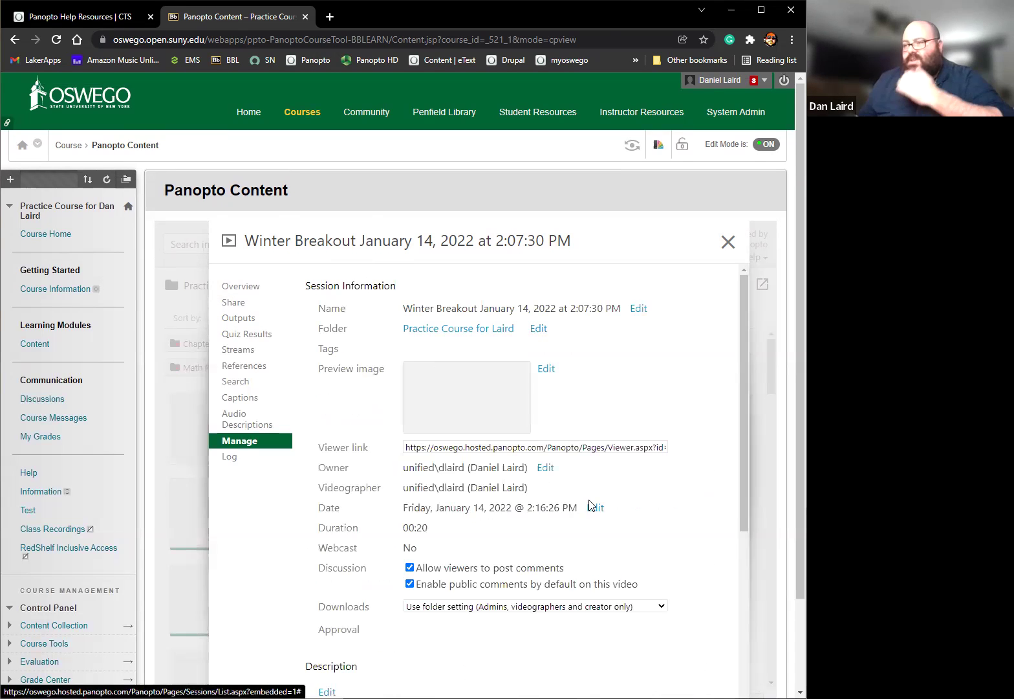
{"action": "scroll", "coordinate": [590, 501], "scroll_direction": "down", "scroll_amount": 3}
{"action": "scroll", "coordinate": [590, 504], "scroll_direction": "down", "scroll_amount": 5}
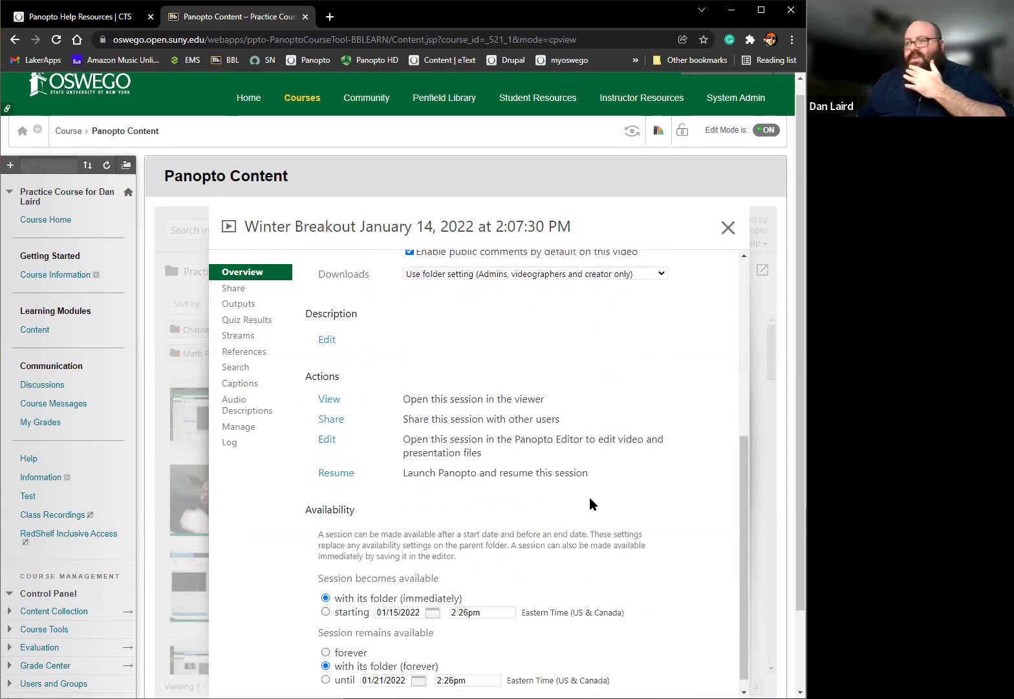
{"action": "scroll", "coordinate": [590, 504], "scroll_direction": "down", "scroll_amount": 1}
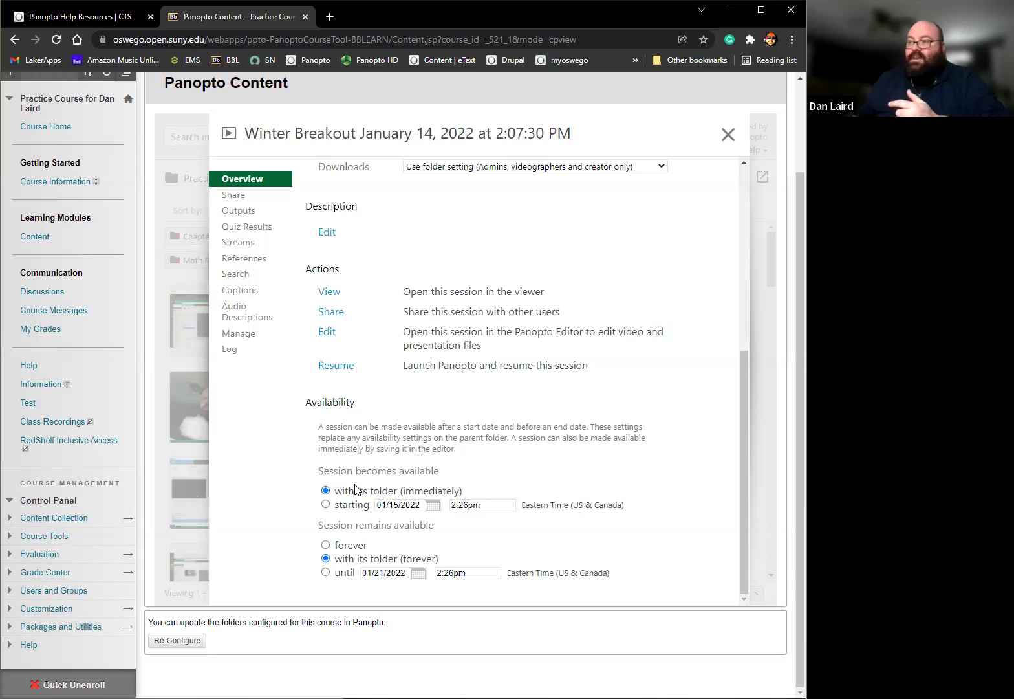
{"action": "left_click", "coordinate": [325, 505]}
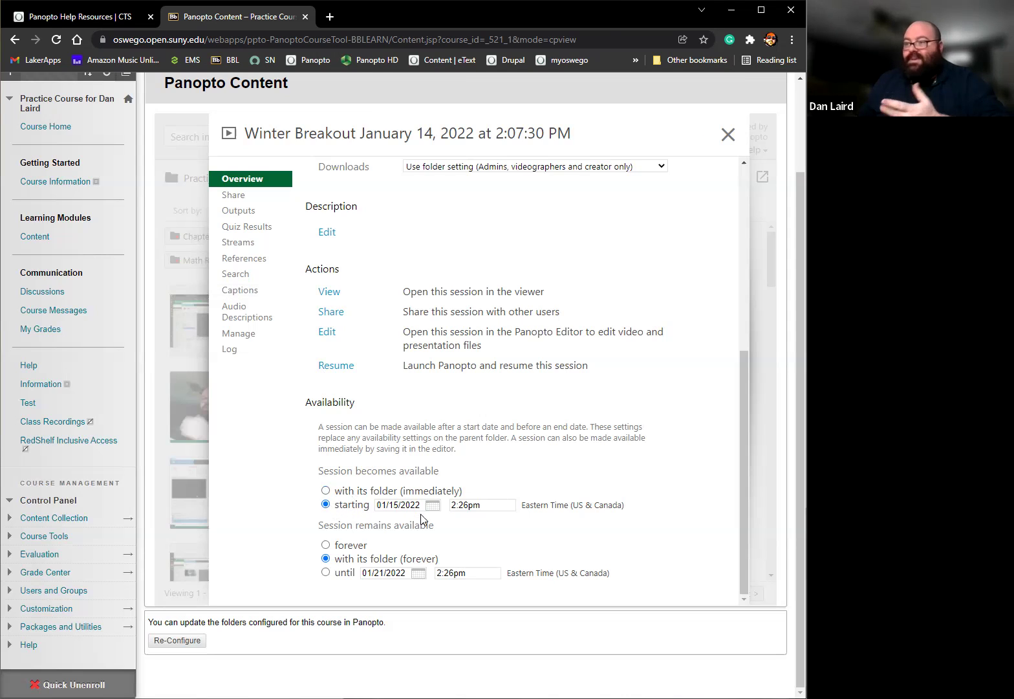
{"action": "left_click", "coordinate": [432, 506]}
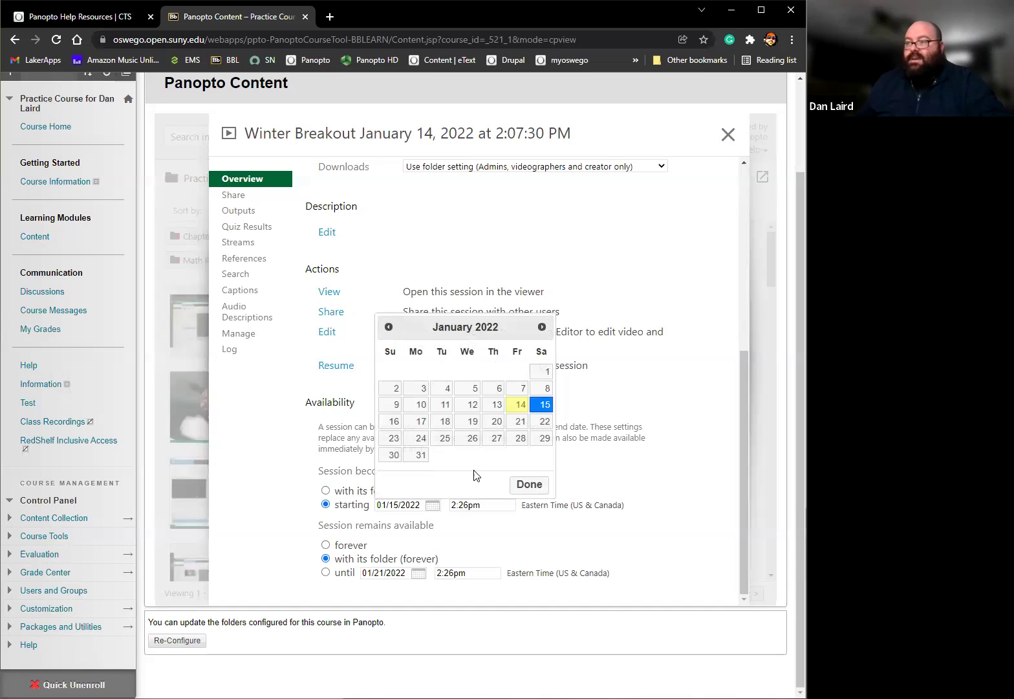
{"action": "left_click", "coordinate": [418, 455]}
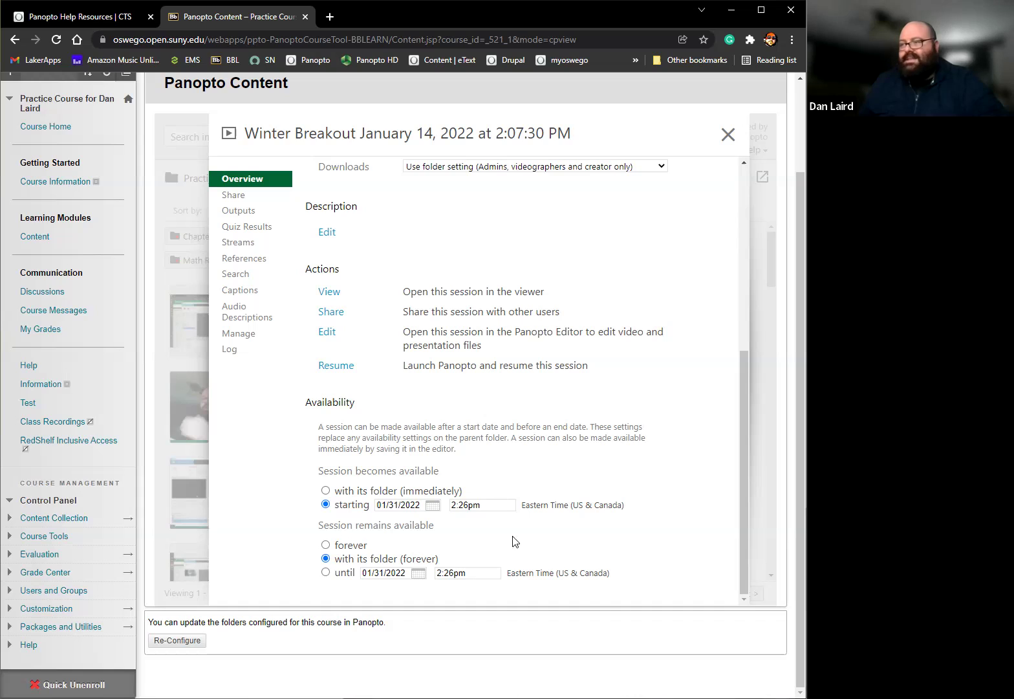
{"action": "left_click", "coordinate": [325, 490]}
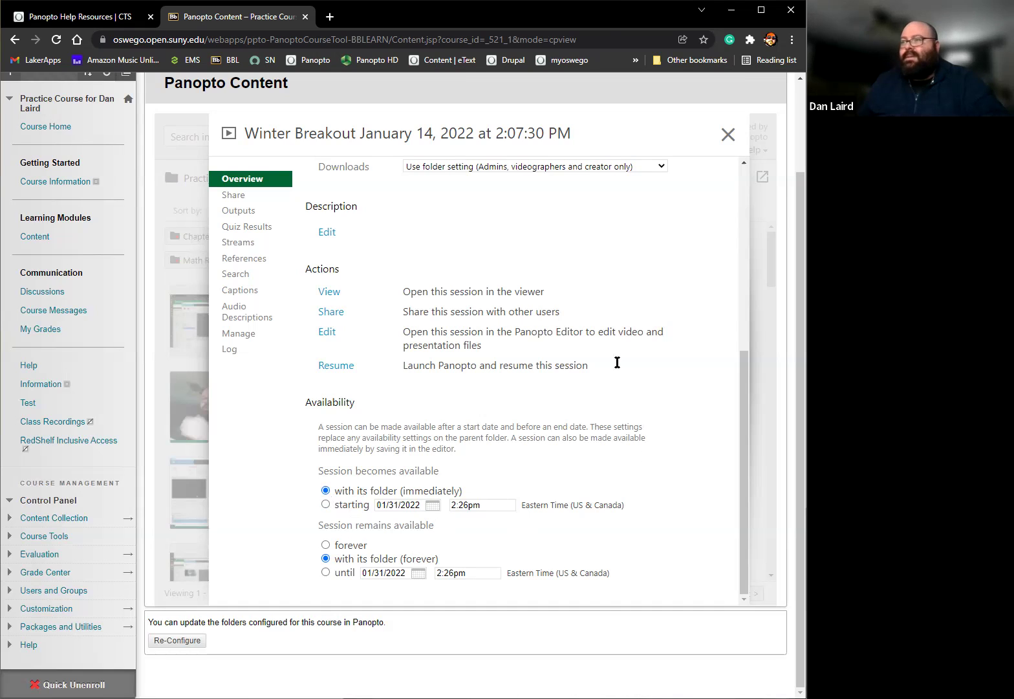
Close the session settings, open the Winter Breakout session in the video editor and dismiss the antivirus notice
{"action": "left_click", "coordinate": [726, 135]}
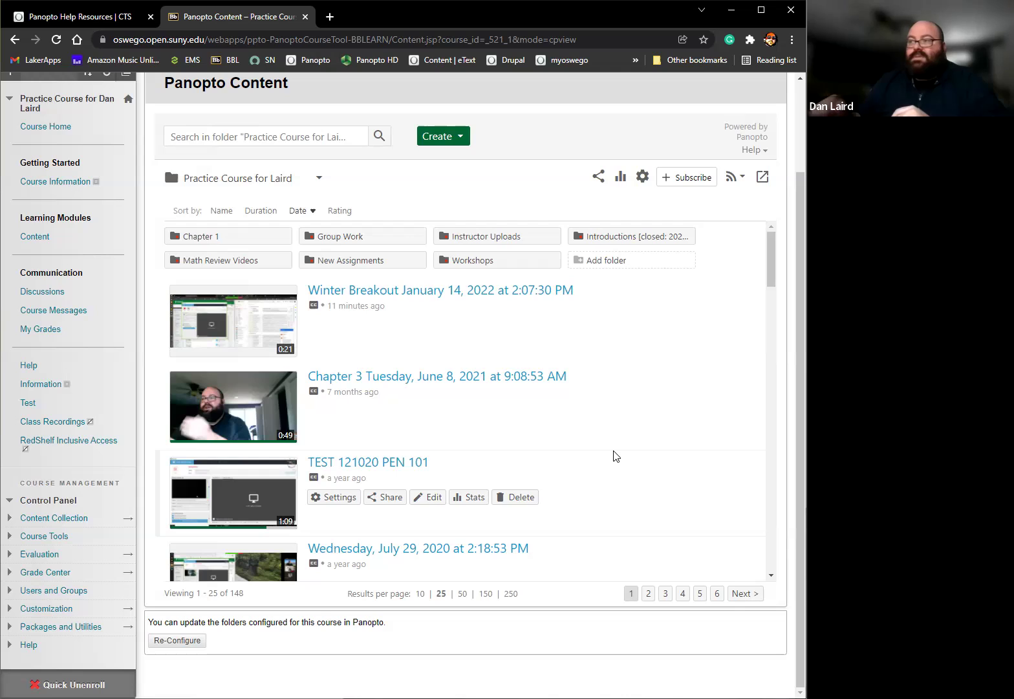
{"action": "mouse_move", "coordinate": [363, 339]}
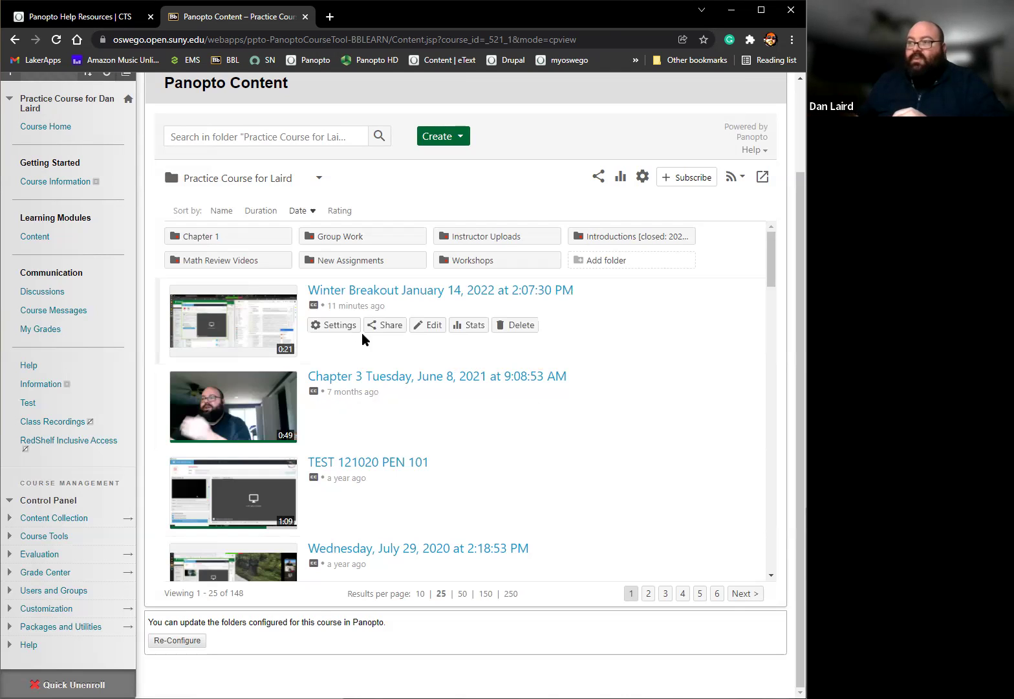
{"action": "left_click", "coordinate": [432, 325]}
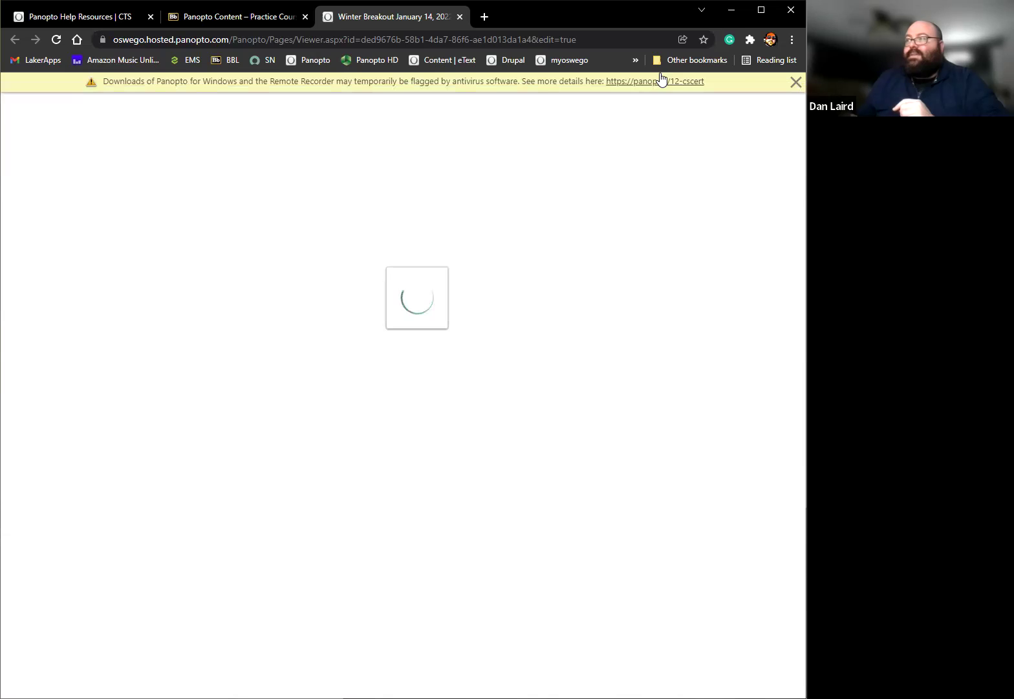
{"action": "left_click", "coordinate": [795, 83]}
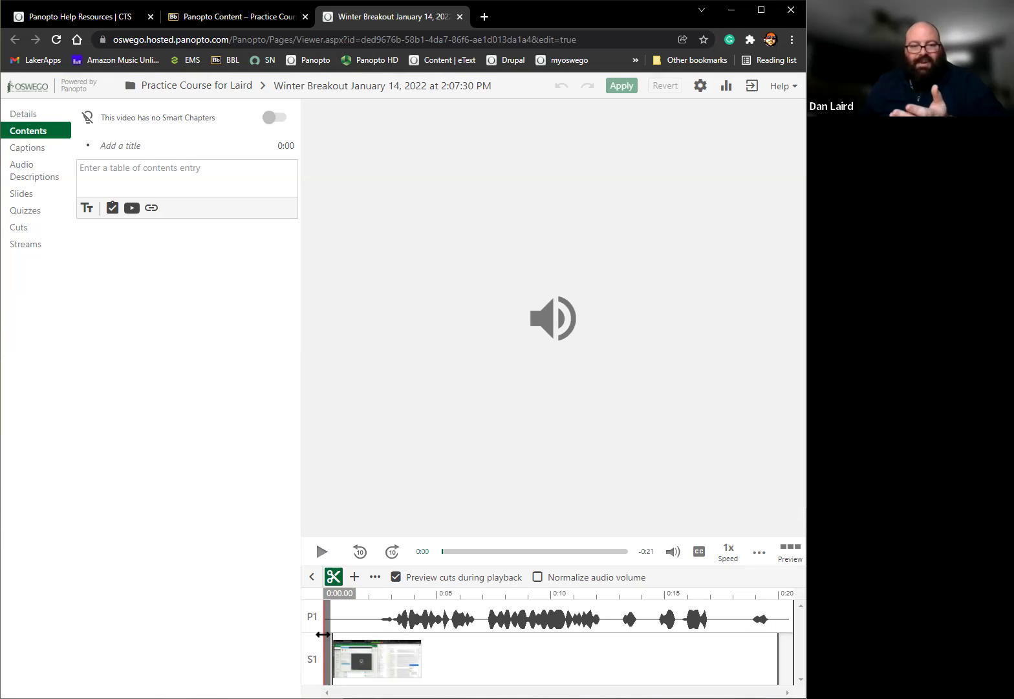
Trim the beginning of the recording, adjusting the cut so that it ends at about 0:01.7
{"action": "left_click_drag", "start_coordinate": [323, 634], "coordinate": [372, 640]}
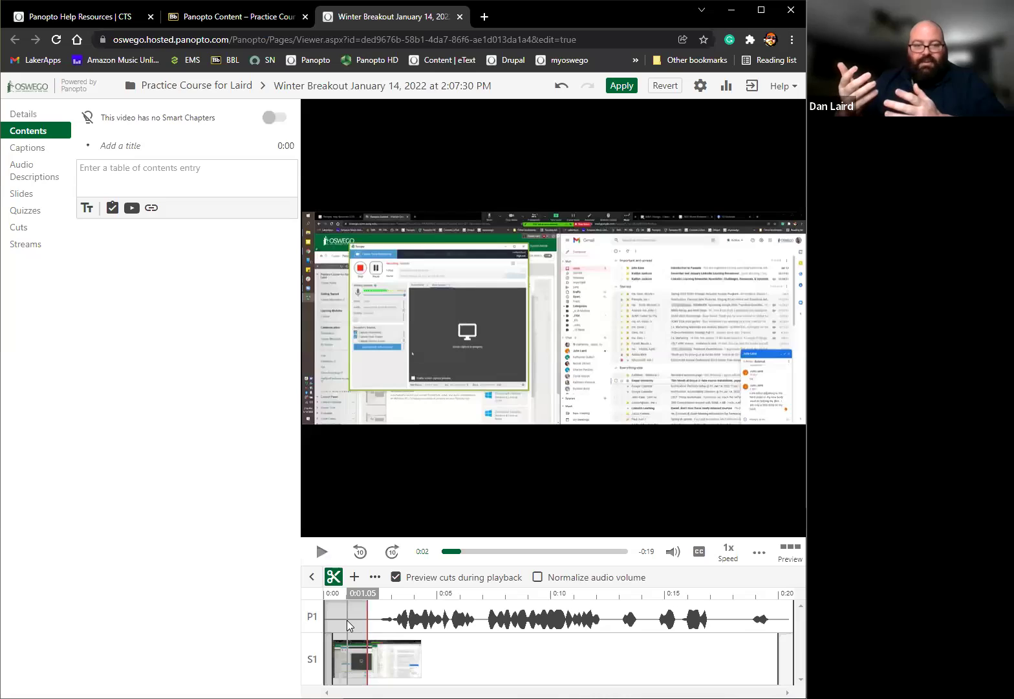
{"action": "left_click_drag", "start_coordinate": [347, 620], "coordinate": [414, 643]}
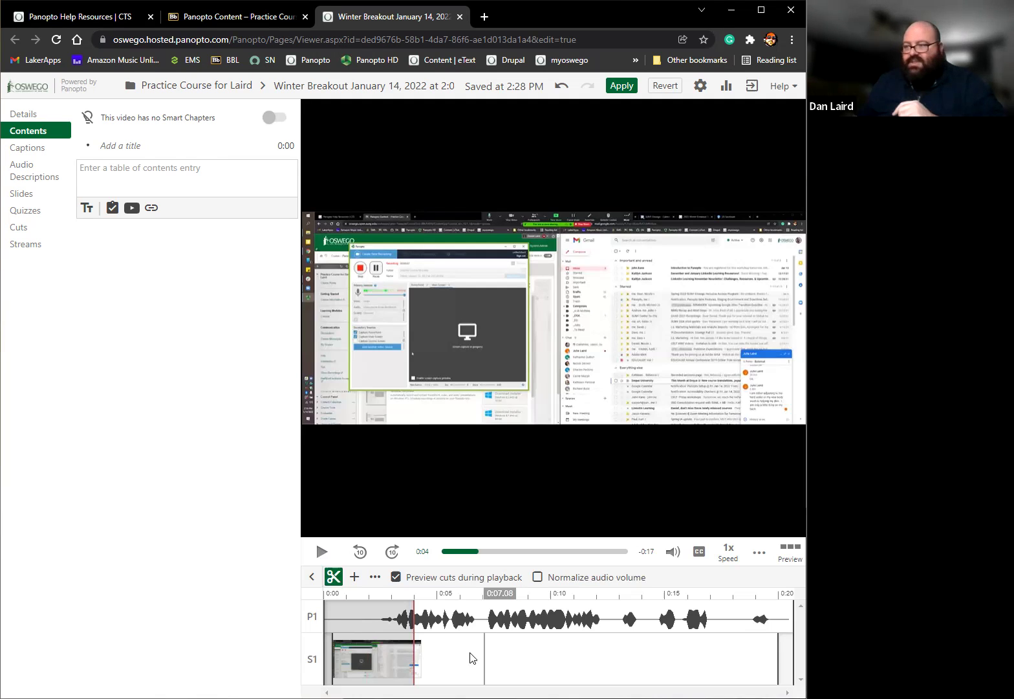
{"action": "left_click_drag", "start_coordinate": [413, 644], "coordinate": [361, 646]}
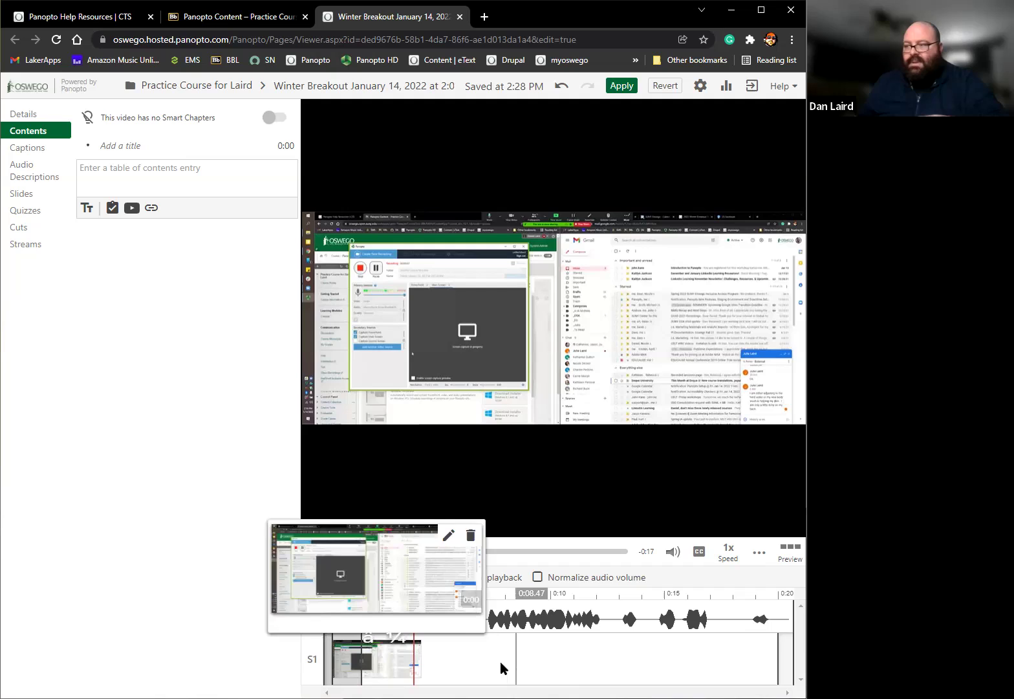
Trim the recording's end from about 0:17, and cut about 0:09 to 0:11 from the S1 stream only, checking the preview
{"action": "left_click", "coordinate": [481, 662]}
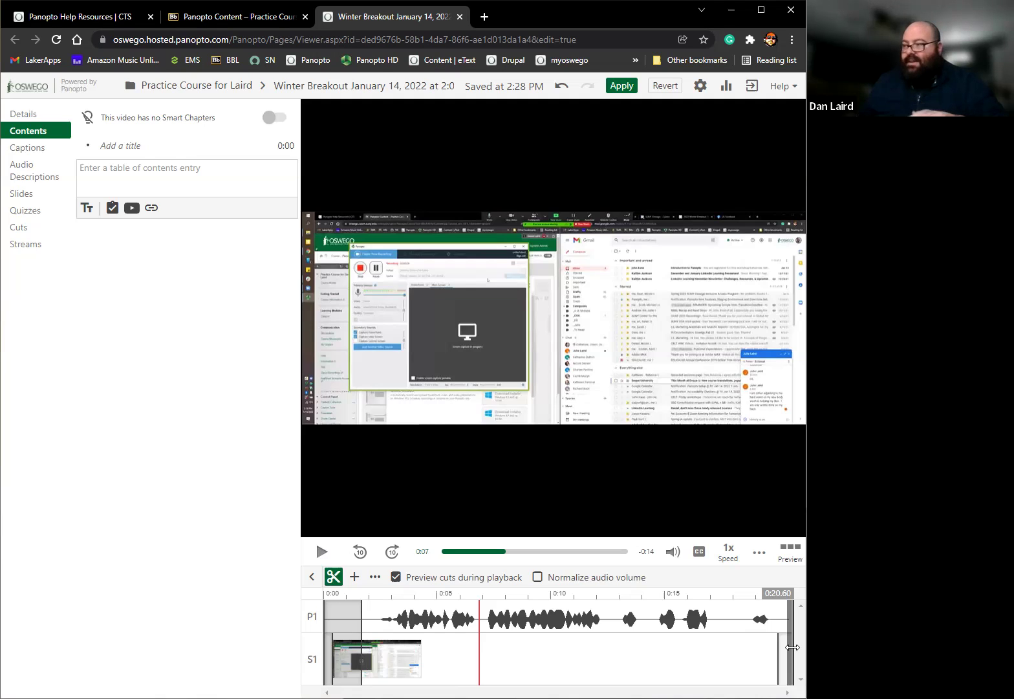
{"action": "left_click_drag", "start_coordinate": [786, 649], "coordinate": [707, 649]}
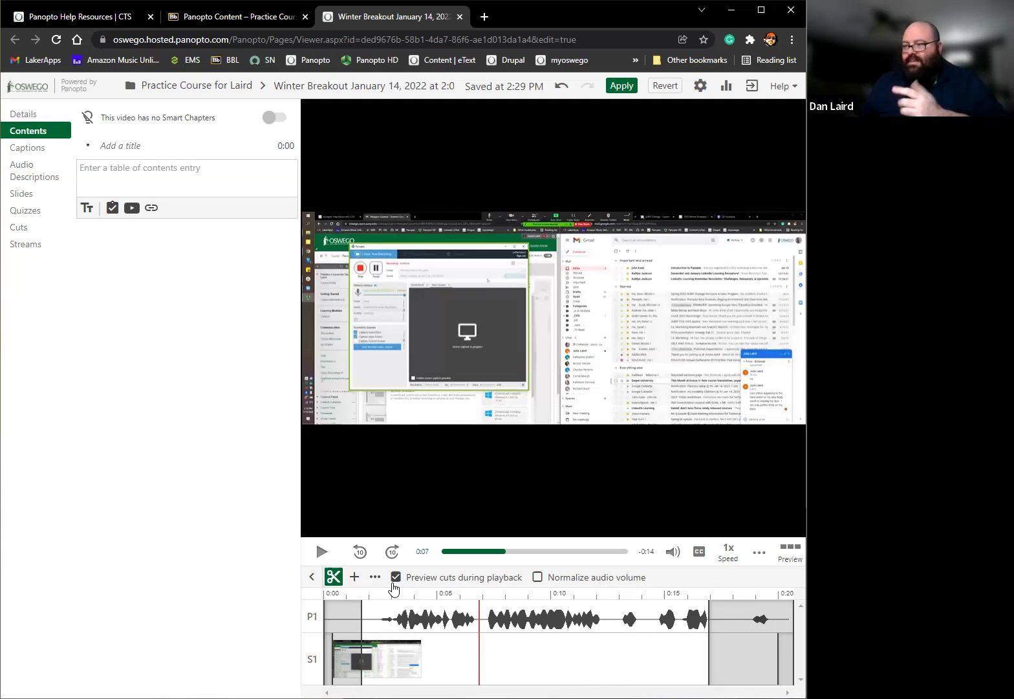
{"action": "left_click", "coordinate": [334, 576]}
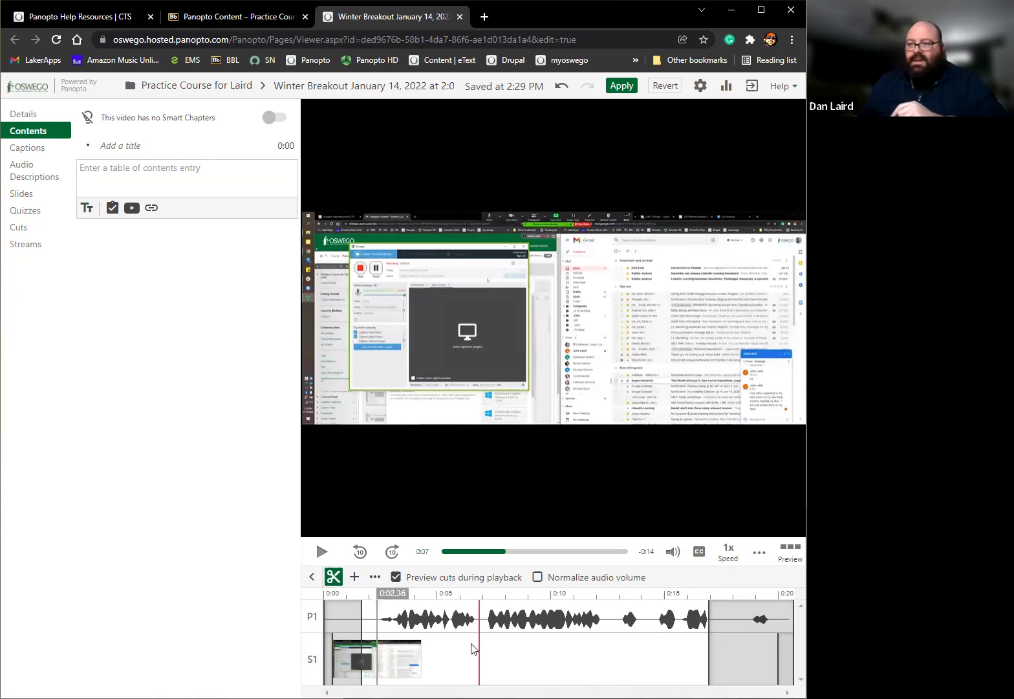
{"action": "left_click_drag", "start_coordinate": [522, 657], "coordinate": [580, 657]}
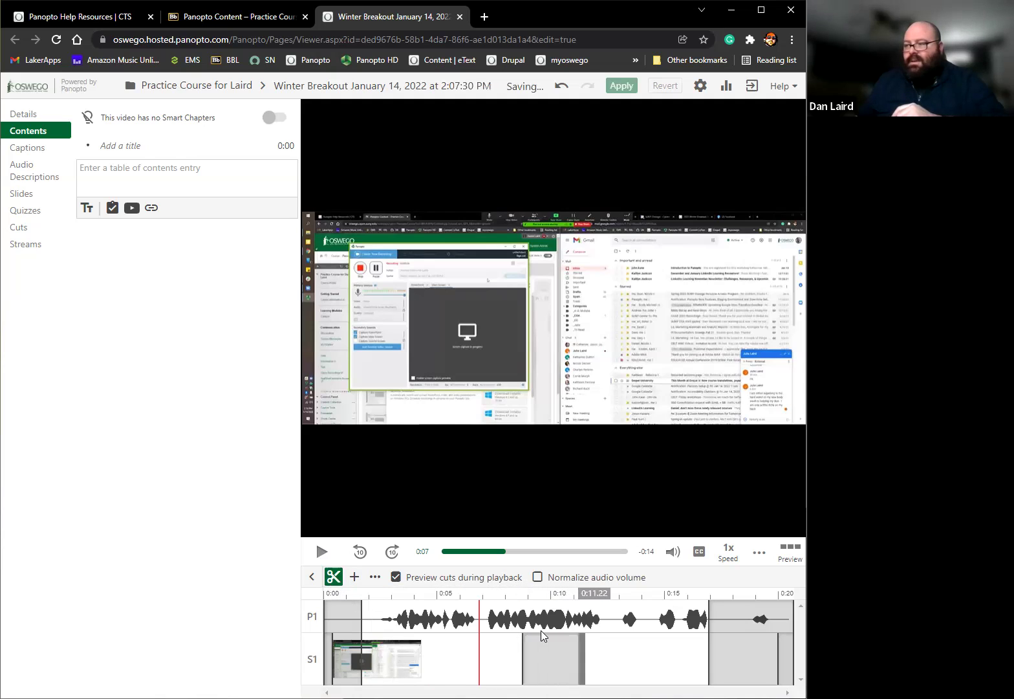
{"action": "left_click", "coordinate": [524, 596]}
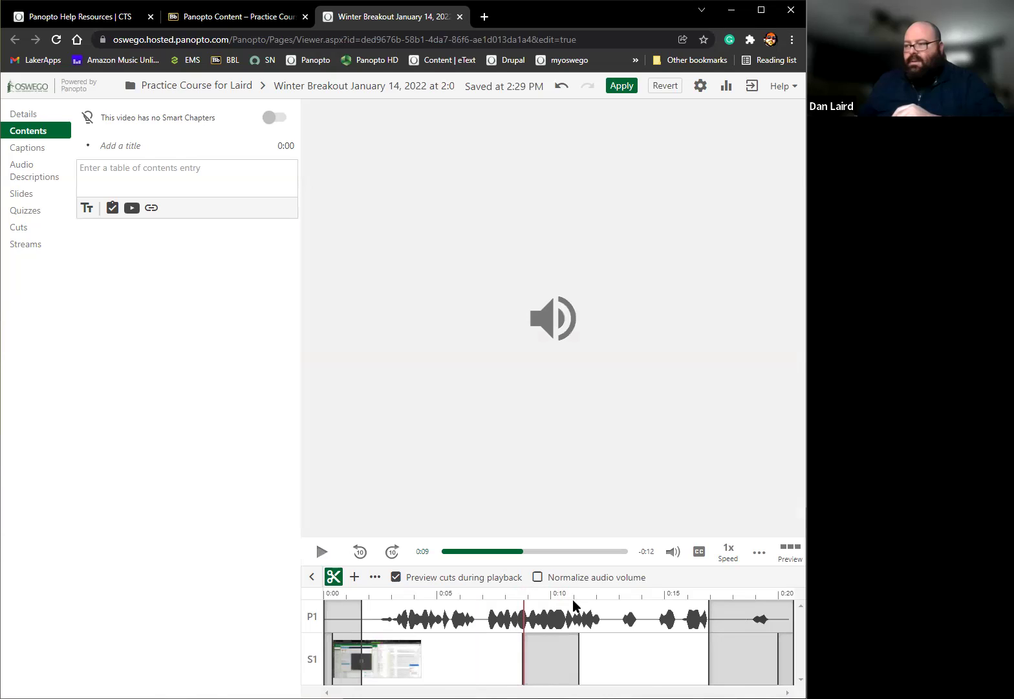
{"action": "left_click", "coordinate": [646, 601]}
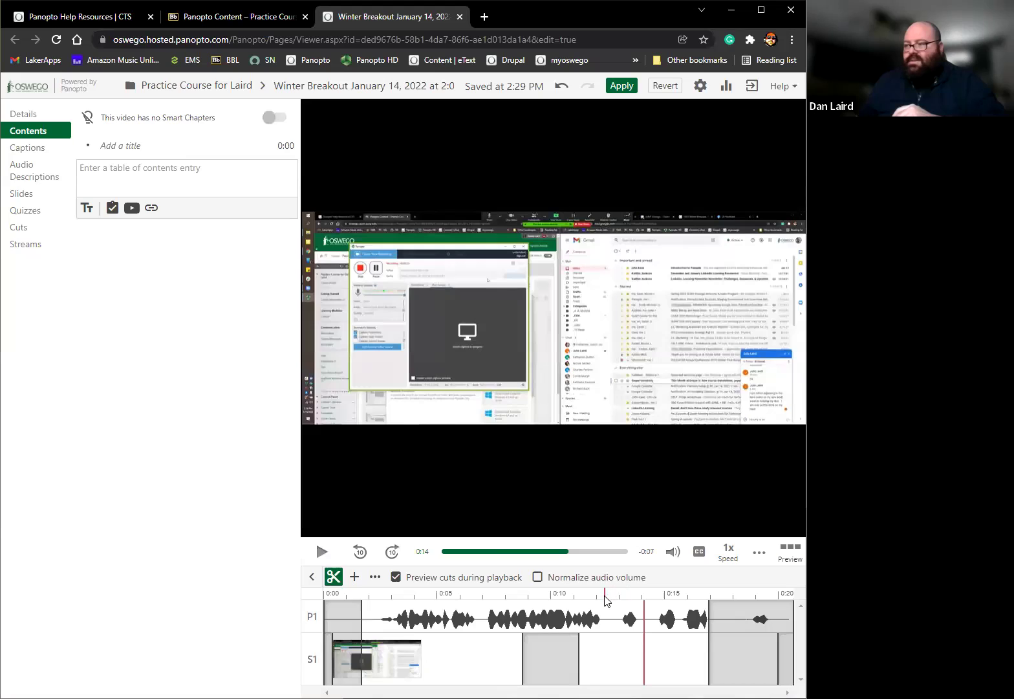
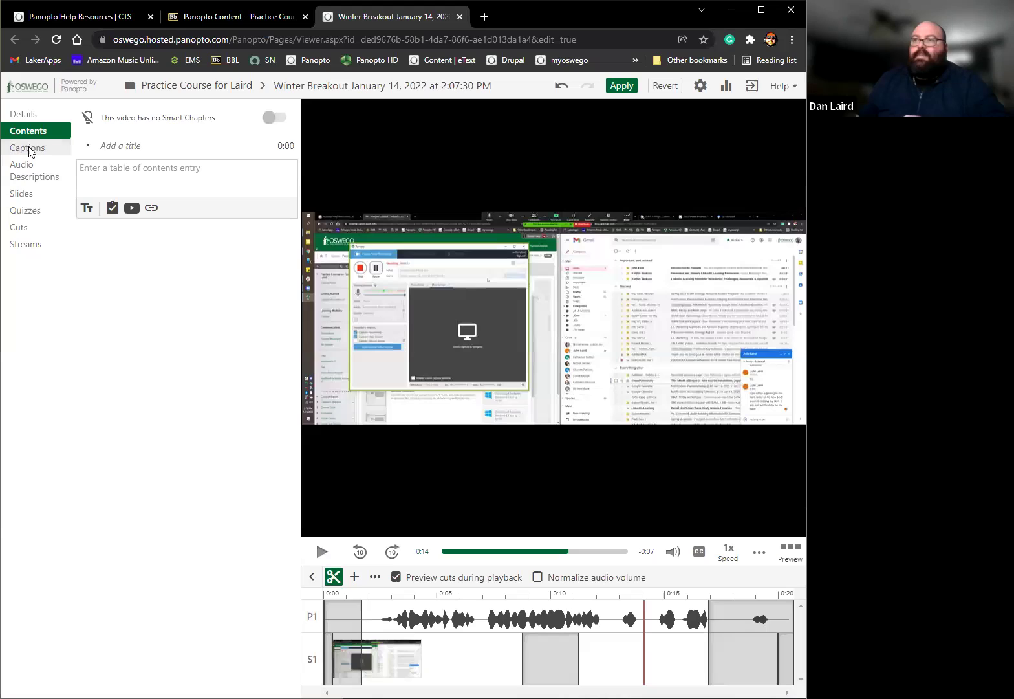
Open the session's English captions in the editor and select the first caption at 0:03
{"action": "left_click", "coordinate": [29, 150]}
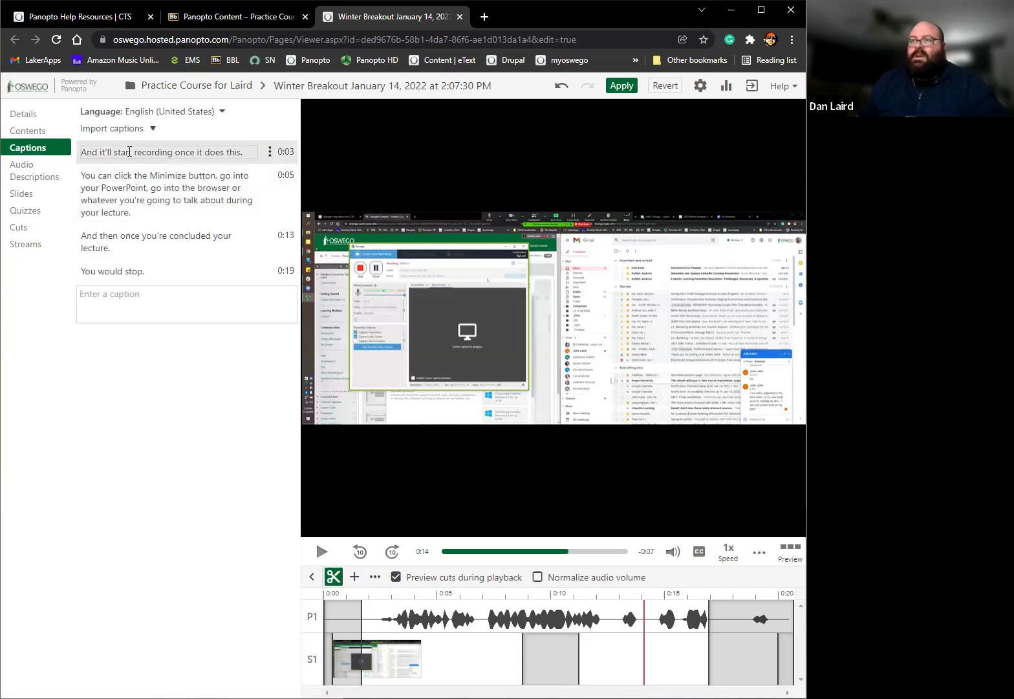
{"action": "left_click", "coordinate": [129, 153]}
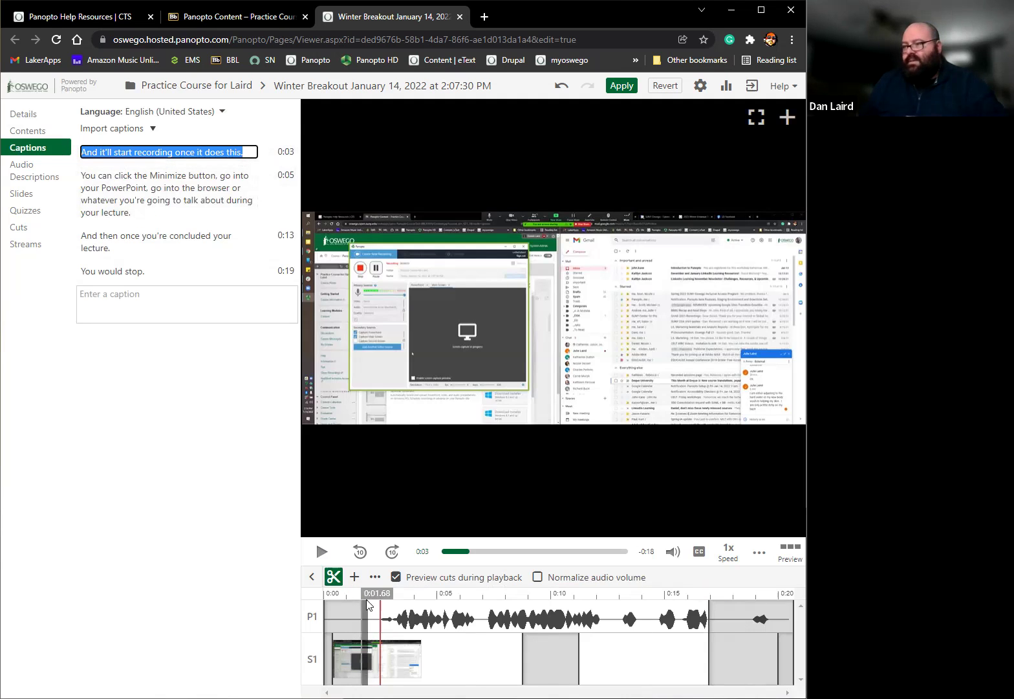
Remove the cut at the start of the recording and play the opening seconds to compare them with the captions
{"action": "left_click_drag", "start_coordinate": [361, 608], "coordinate": [326, 597]}
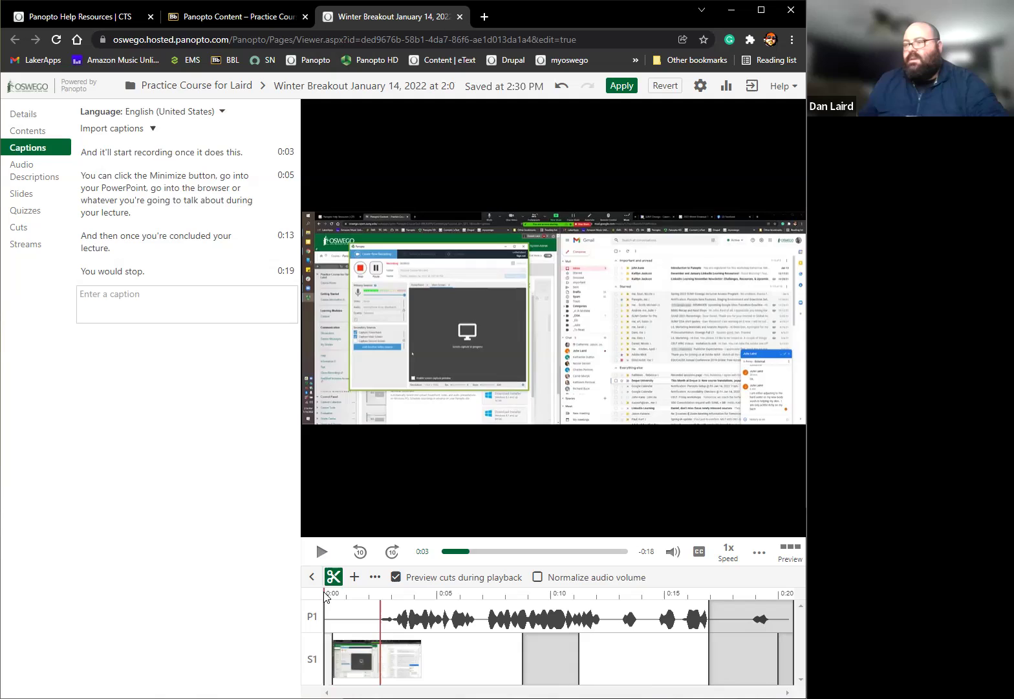
{"action": "left_click", "coordinate": [322, 552]}
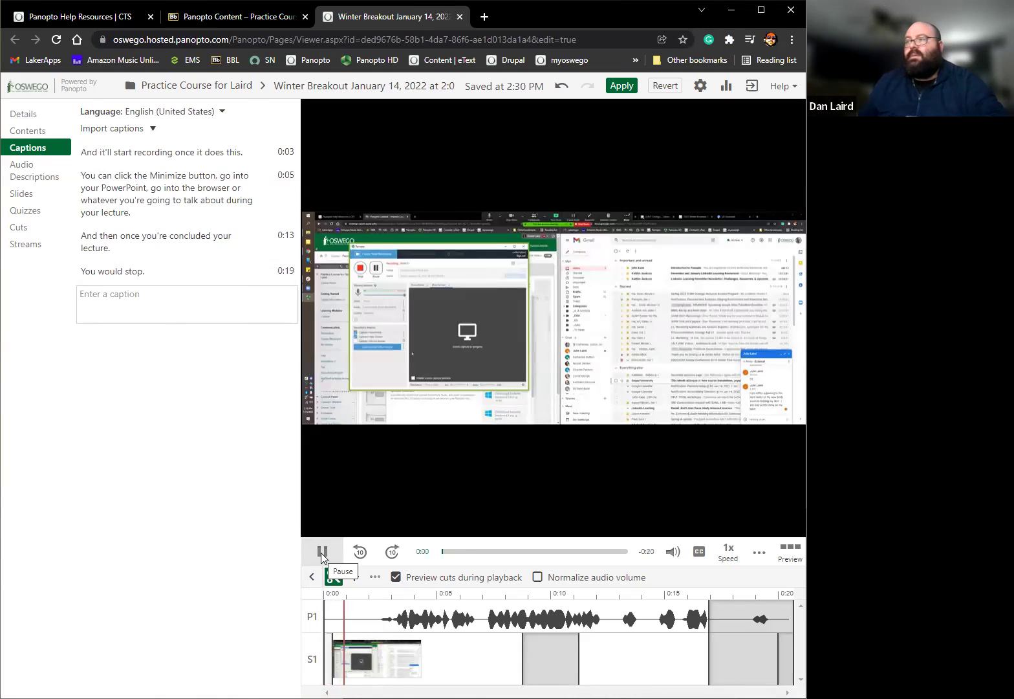
{"action": "mouse_move", "coordinate": [673, 550]}
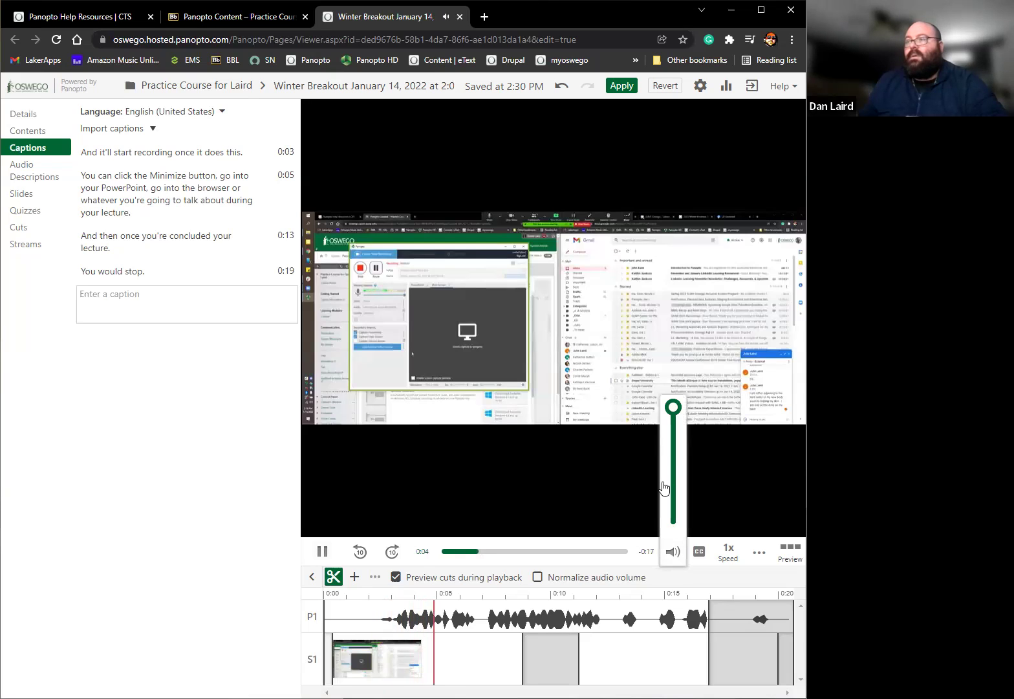
{"action": "left_click", "coordinate": [318, 554]}
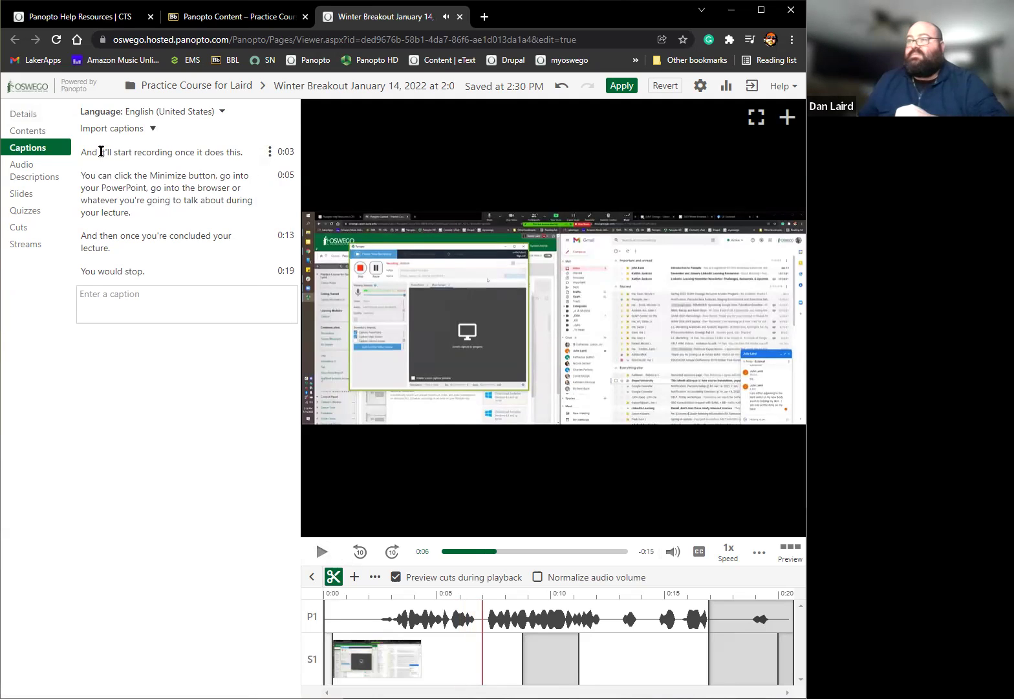
Replace "And it'll" with "It will" at the start of the caption at 0:03
{"action": "left_click", "coordinate": [127, 181]}
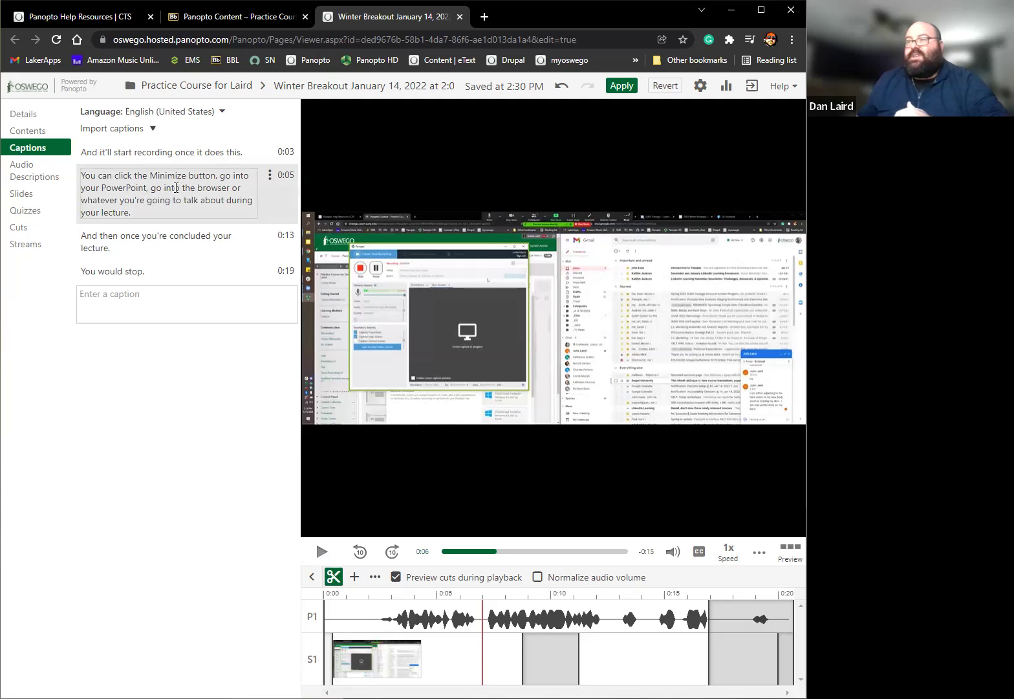
{"action": "left_click", "coordinate": [111, 152]}
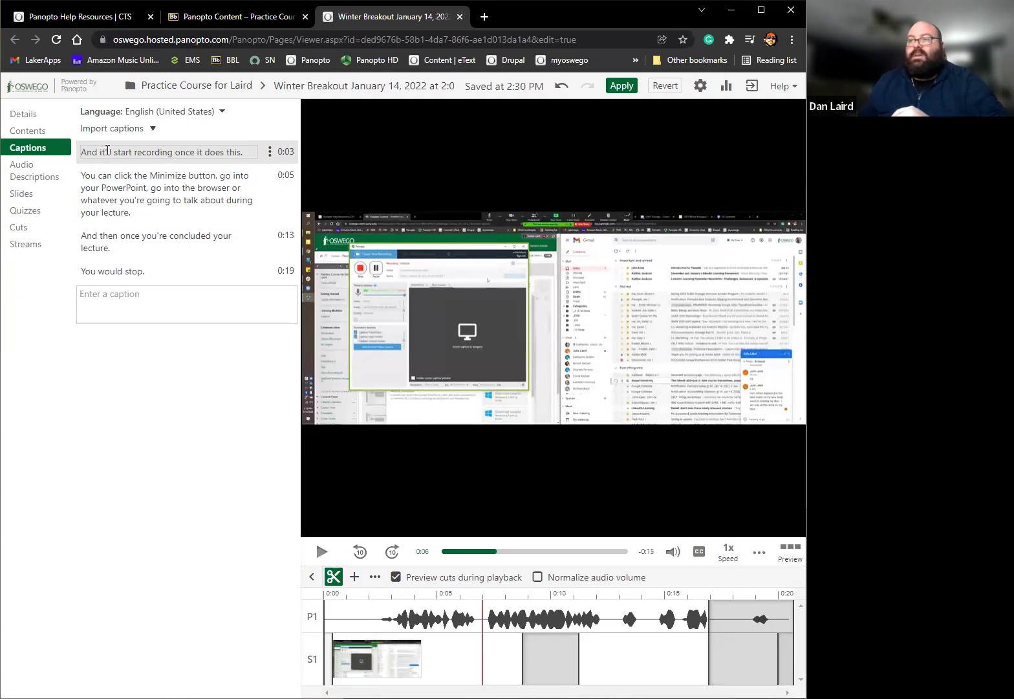
{"action": "left_click_drag", "start_coordinate": [81, 152], "coordinate": [118, 152]}
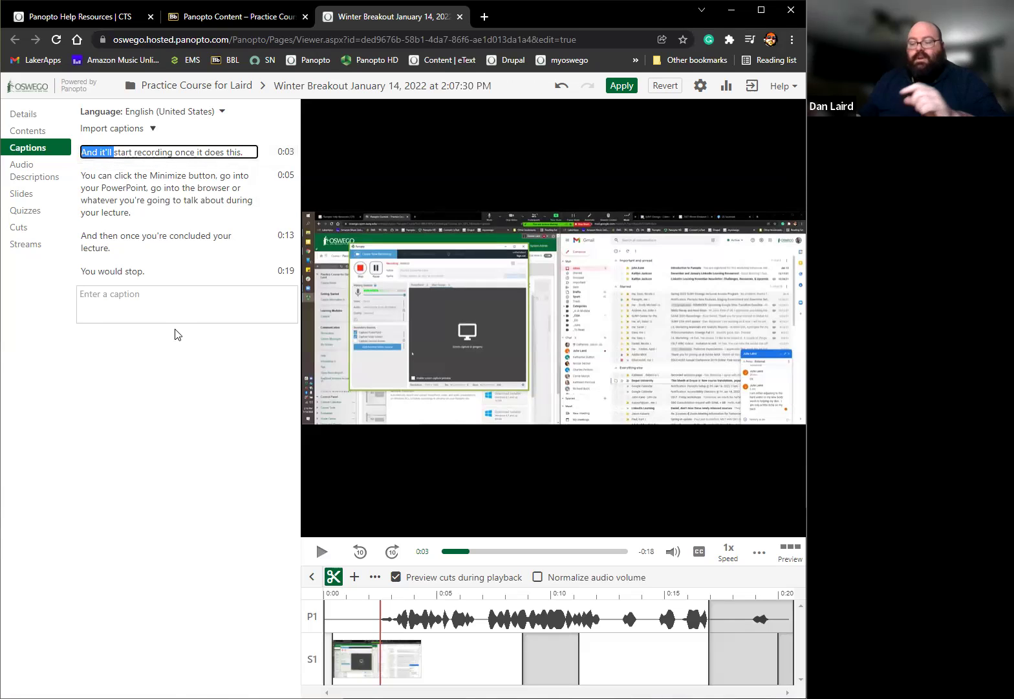
{"action": "key", "text": "BackSpace"}
{"action": "type", "text": "It will"}
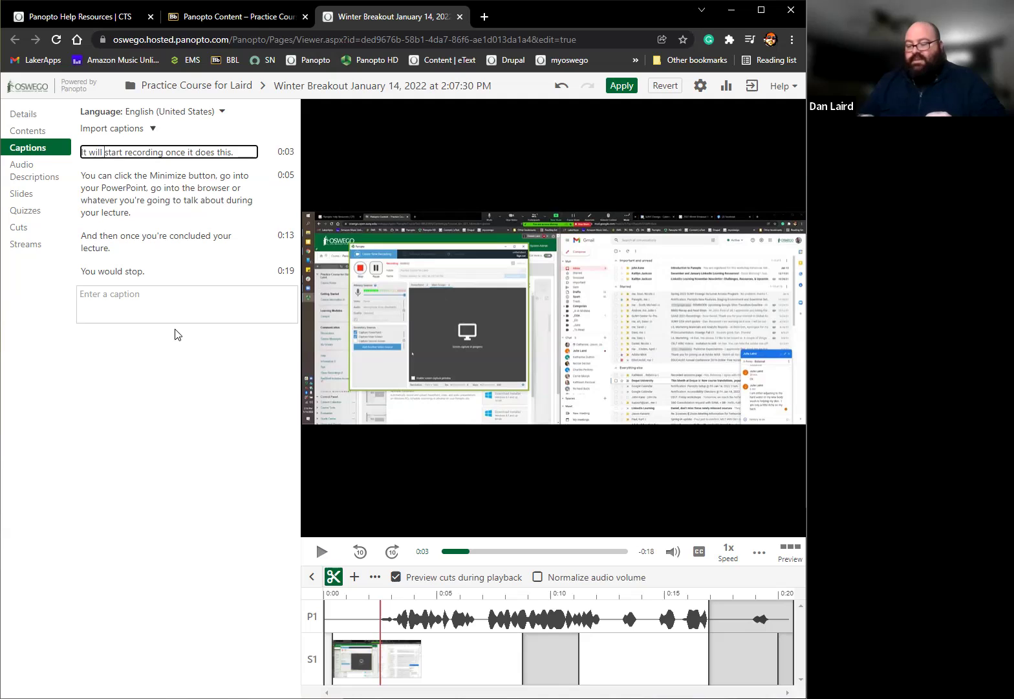
{"action": "key", "text": "Tab"}
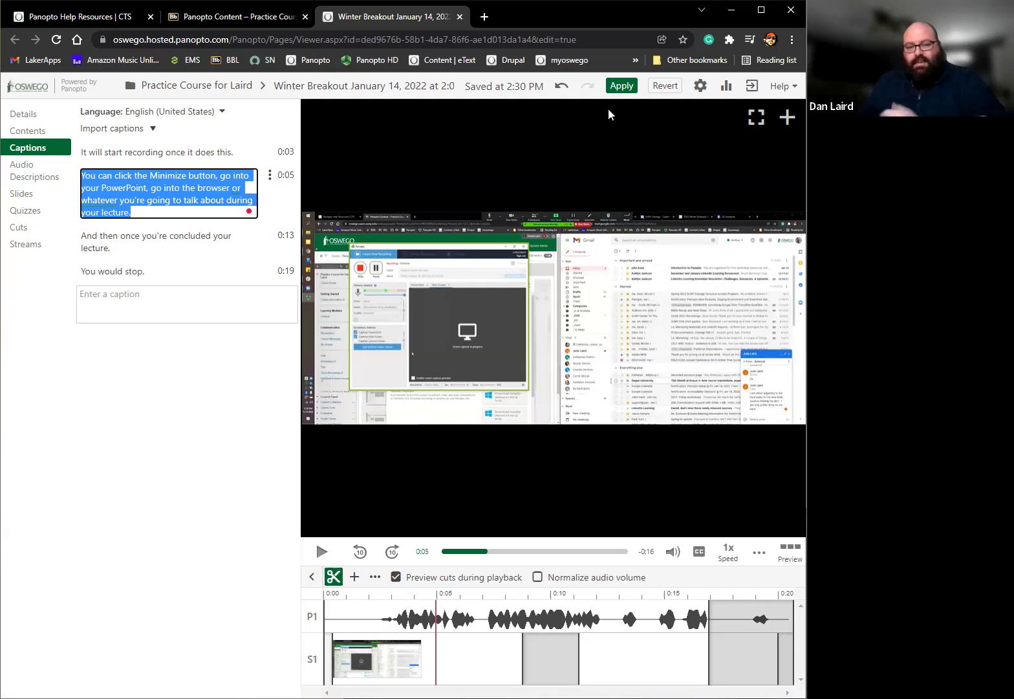
Apply the edits to the video, close the editor, and pause the playback that starts in the viewer
{"action": "left_click", "coordinate": [621, 86]}
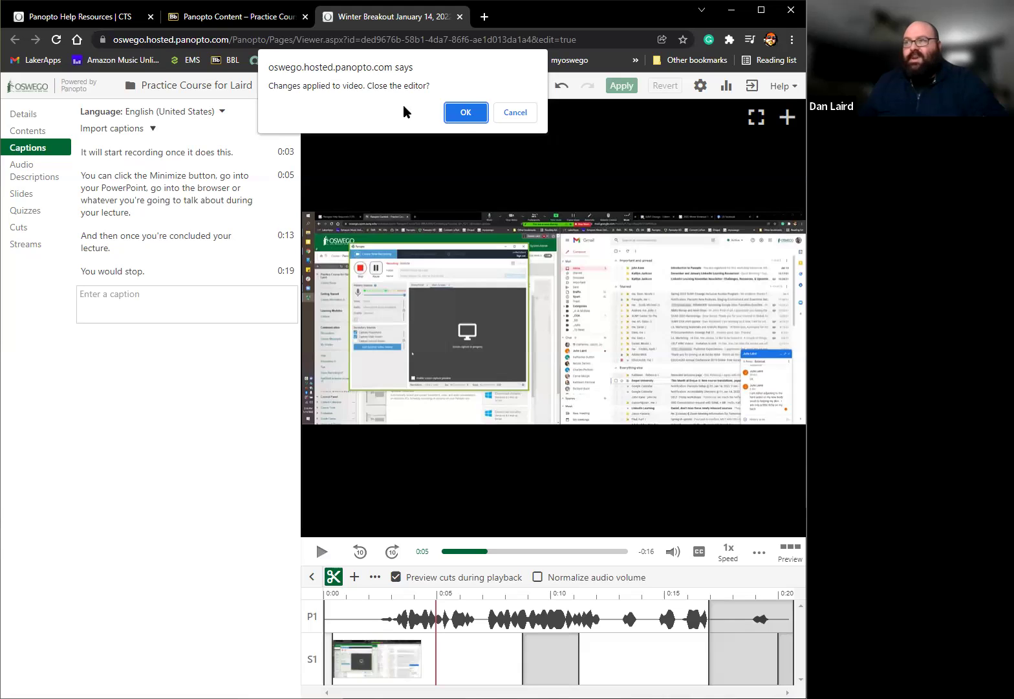
{"action": "left_click", "coordinate": [463, 115]}
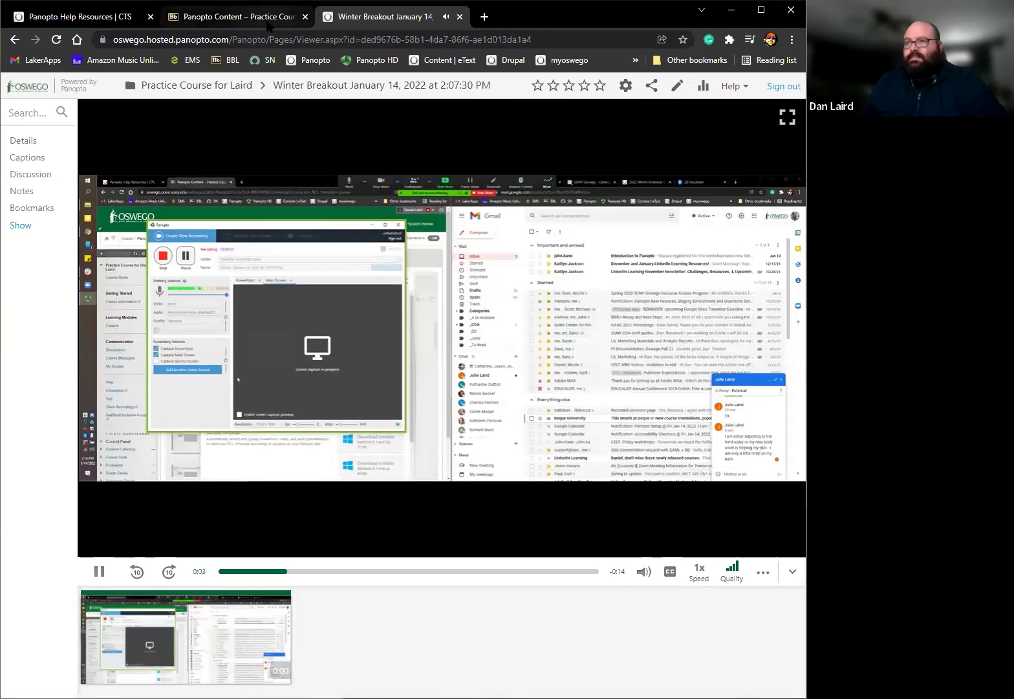
{"action": "left_click", "coordinate": [98, 571]}
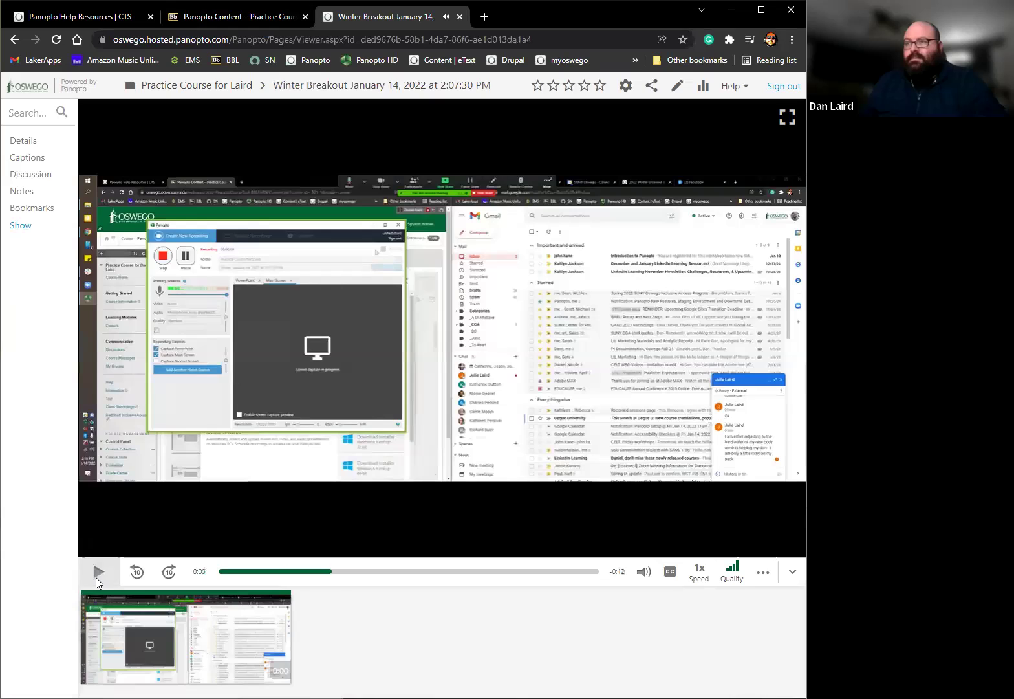
Open the course folder's settings in Blackboard and review its management, download, caption and availability options
{"action": "left_click", "coordinate": [228, 16]}
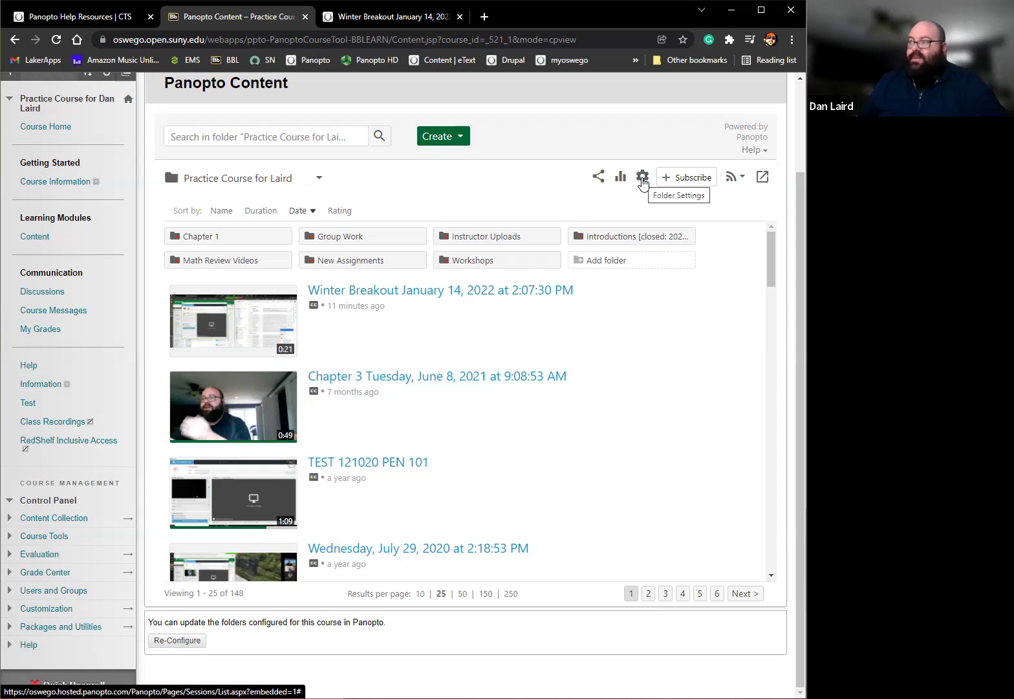
{"action": "left_click", "coordinate": [642, 179]}
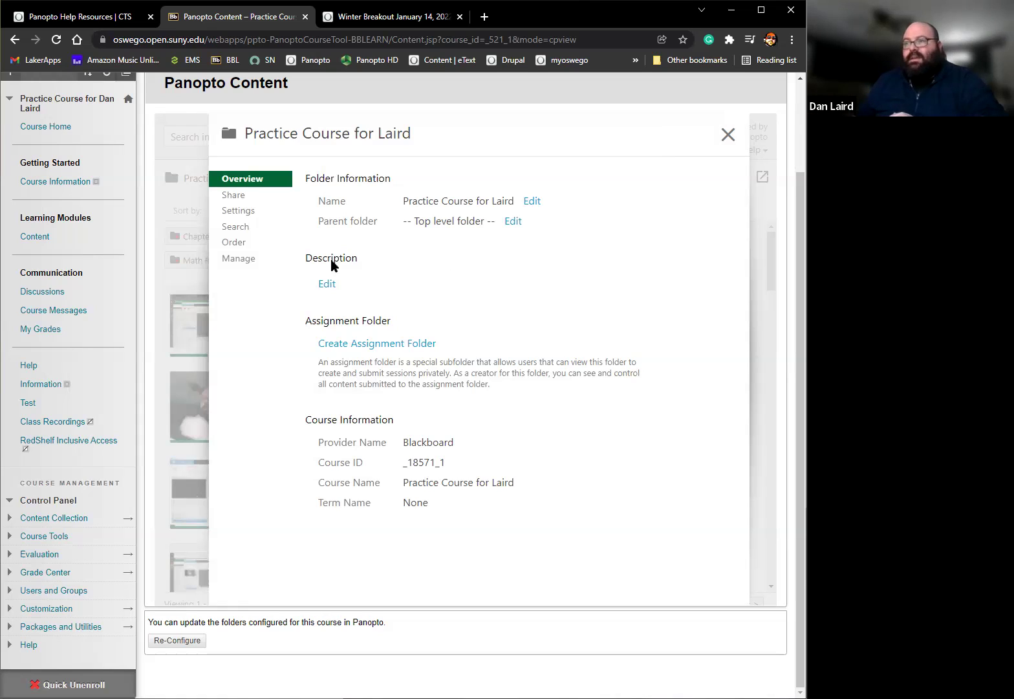
{"action": "left_click", "coordinate": [229, 258]}
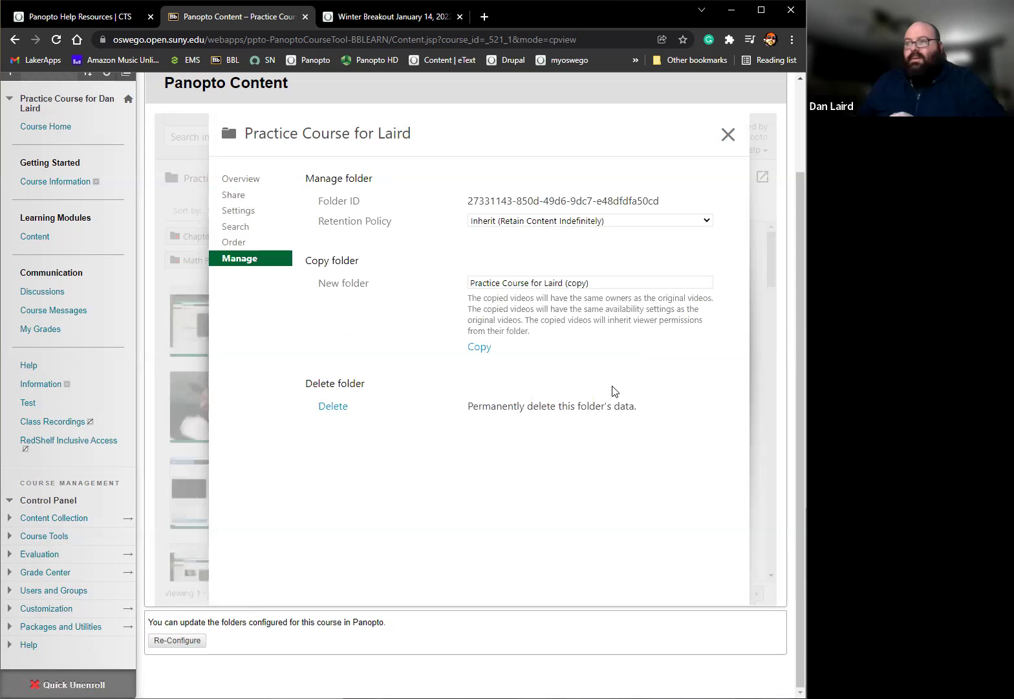
{"action": "left_click", "coordinate": [241, 217]}
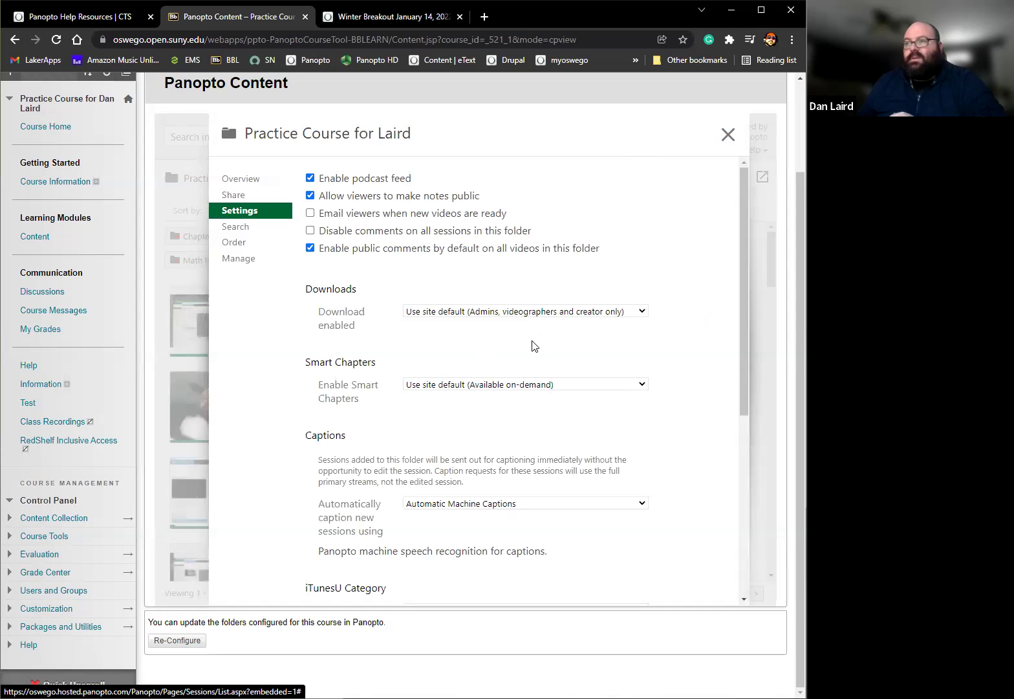
{"action": "scroll", "coordinate": [532, 344], "scroll_direction": "down", "scroll_amount": 2}
{"action": "scroll", "coordinate": [532, 345], "scroll_direction": "down", "scroll_amount": 3}
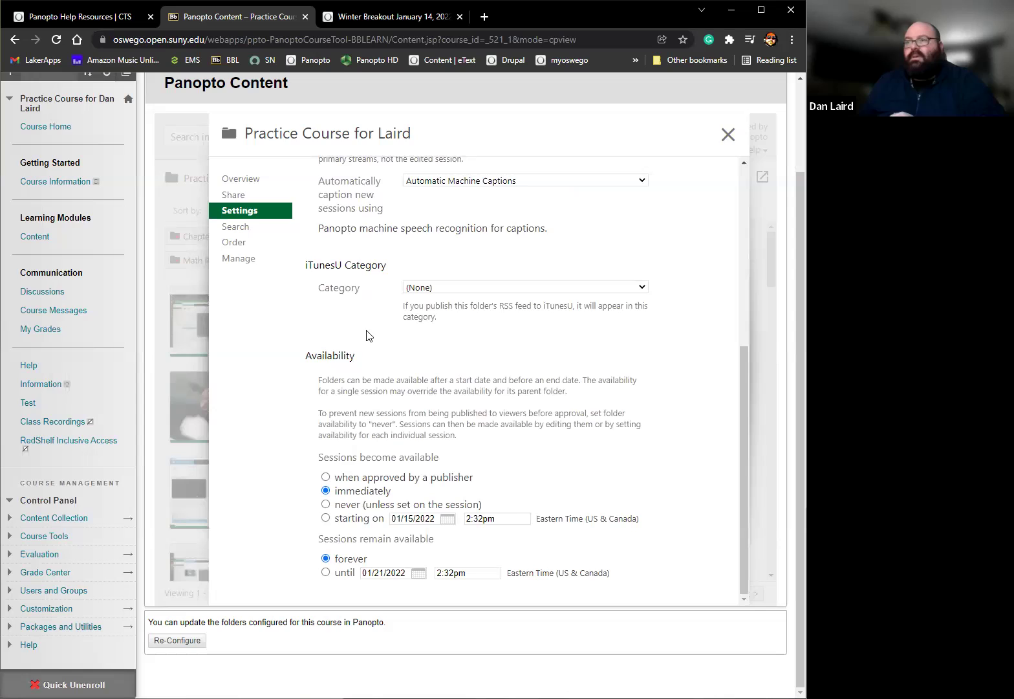
{"action": "scroll", "coordinate": [291, 319], "scroll_direction": "up", "scroll_amount": 2}
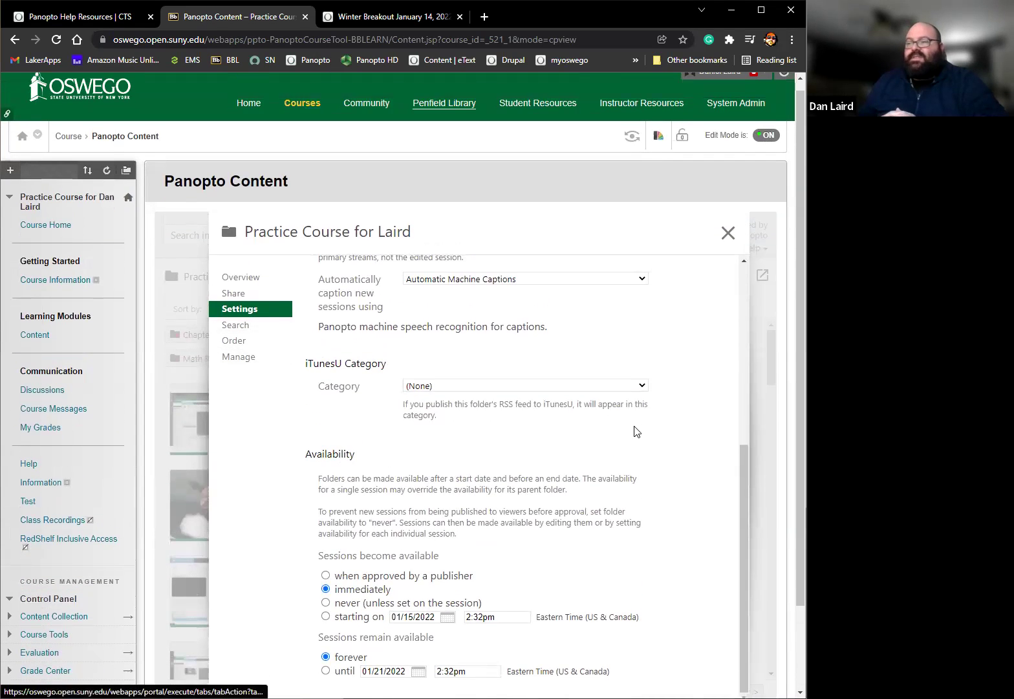
{"action": "scroll", "coordinate": [563, 489], "scroll_direction": "down", "scroll_amount": 2}
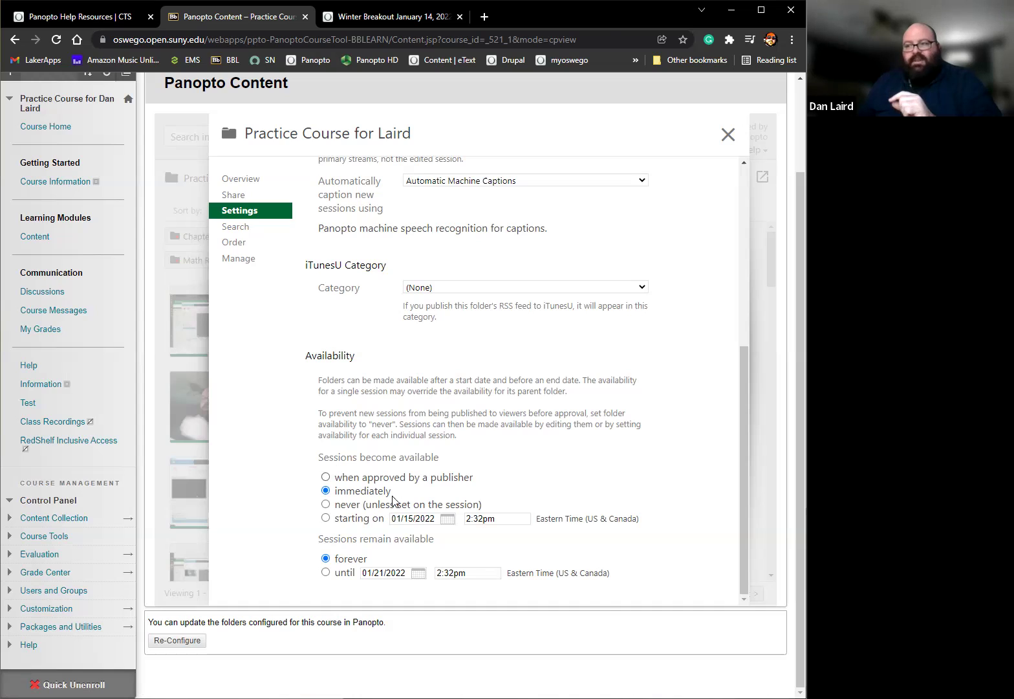
Try the folder availability options never and starting on a date, restore immediately, and close the folder settings
{"action": "left_click", "coordinate": [325, 505]}
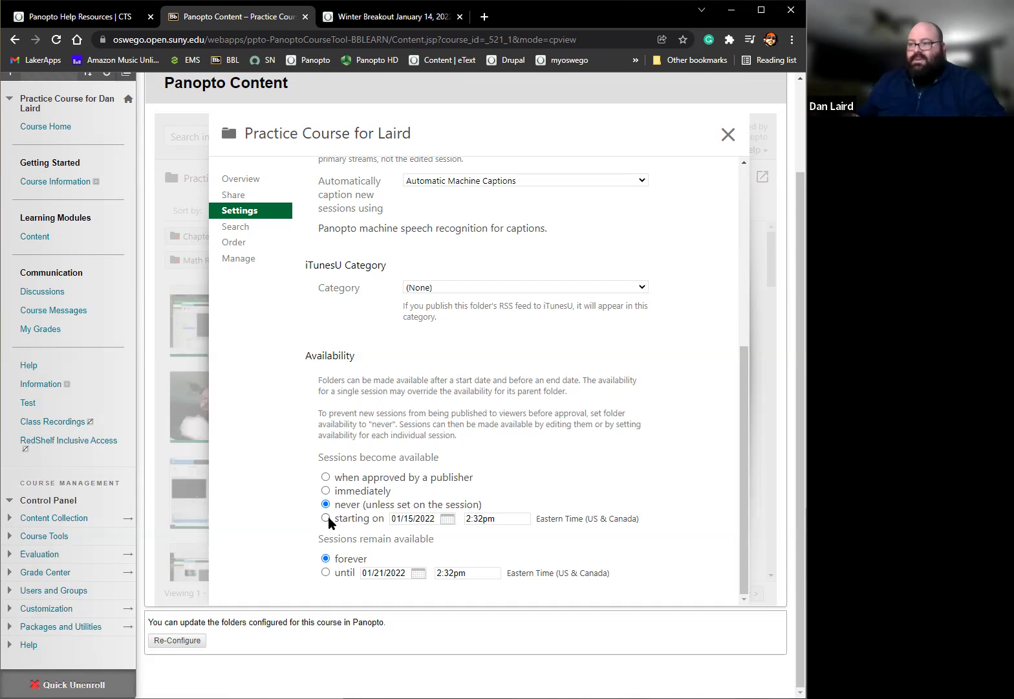
{"action": "left_click", "coordinate": [325, 518]}
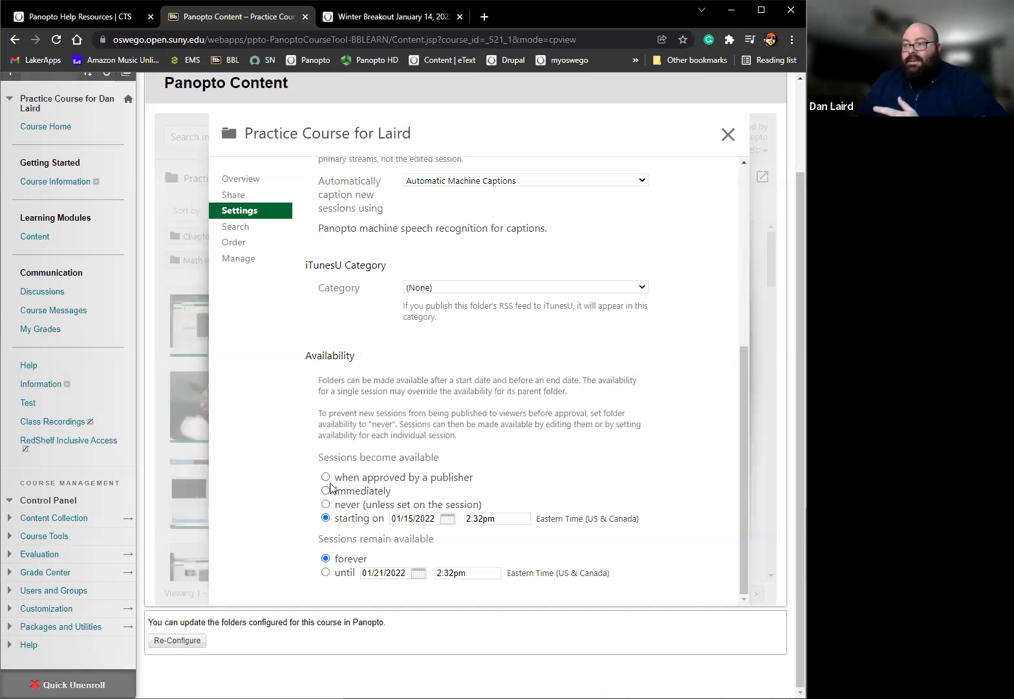
{"action": "left_click", "coordinate": [326, 490]}
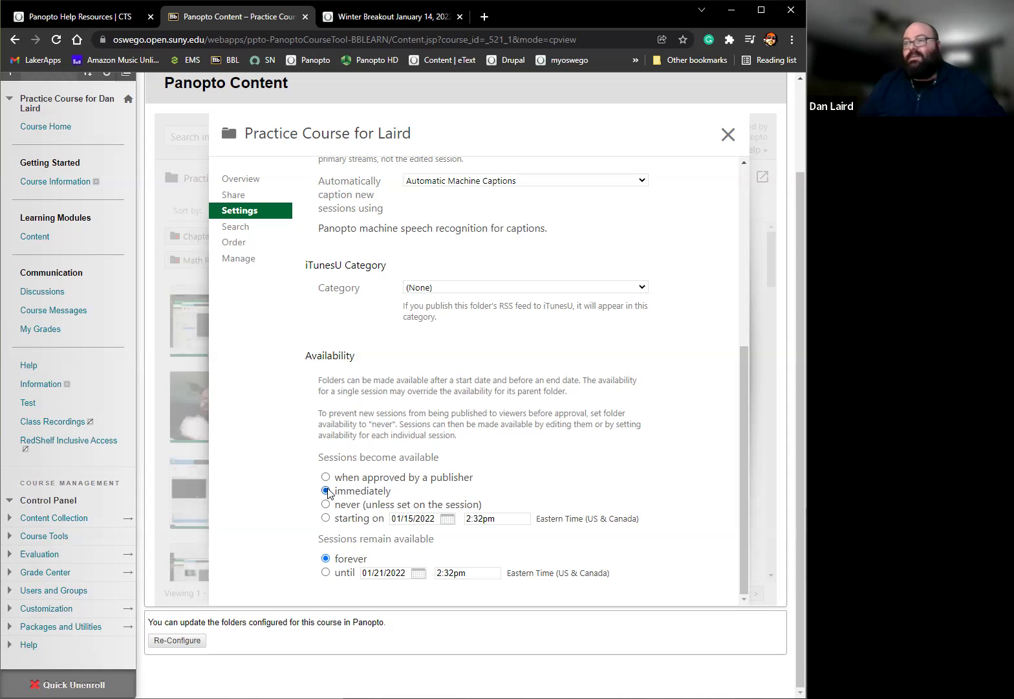
{"action": "scroll", "coordinate": [410, 331], "scroll_direction": "up", "scroll_amount": 5}
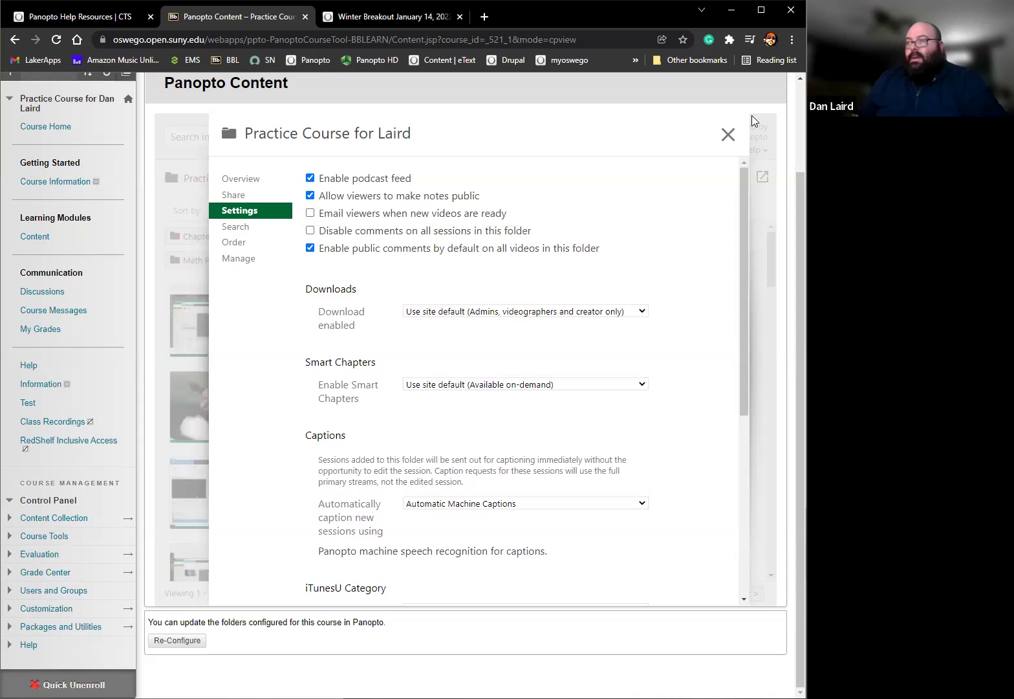
{"action": "left_click", "coordinate": [728, 135]}
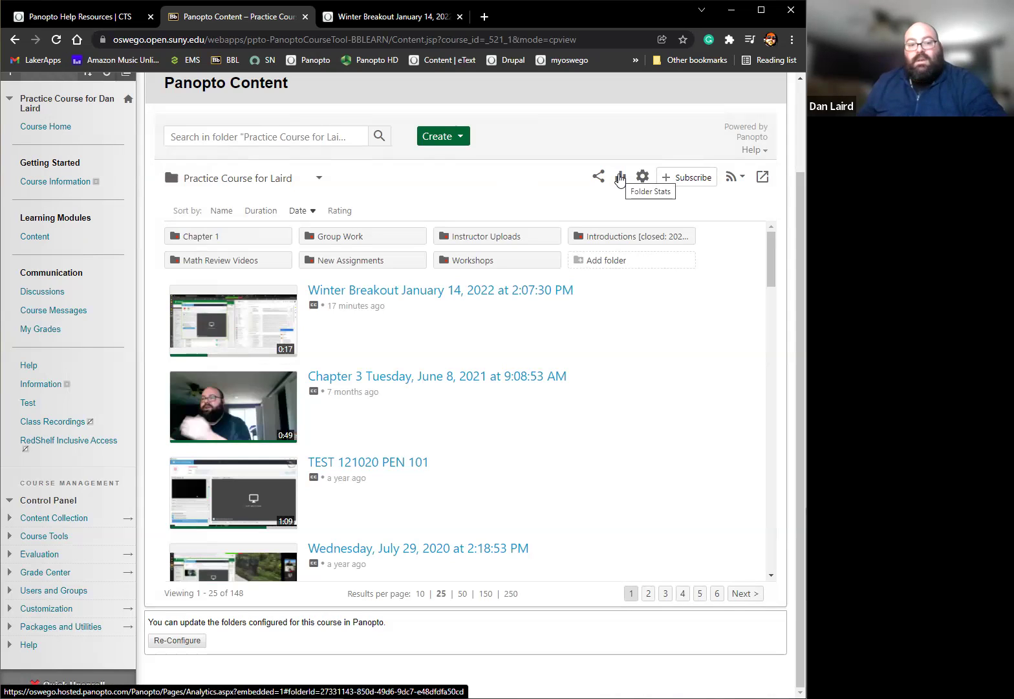
Open the course folder's statistics, dismiss the antivirus notice, and examine the daily views chart, top sessions and downloadable reports
{"action": "left_click", "coordinate": [620, 178]}
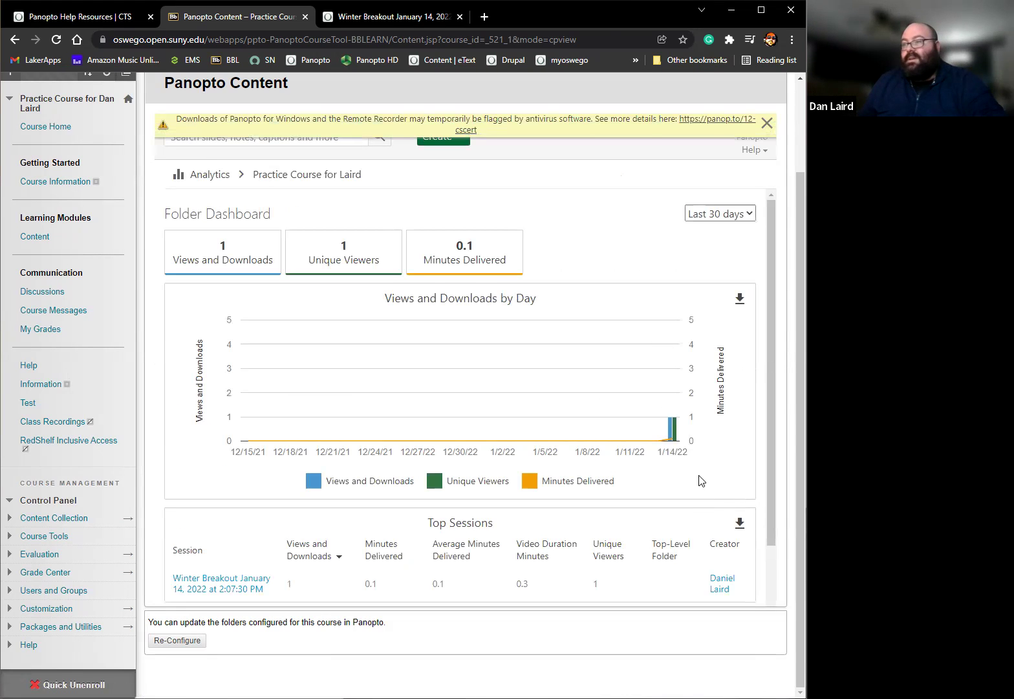
{"action": "scroll", "coordinate": [689, 461], "scroll_direction": "down", "scroll_amount": 1}
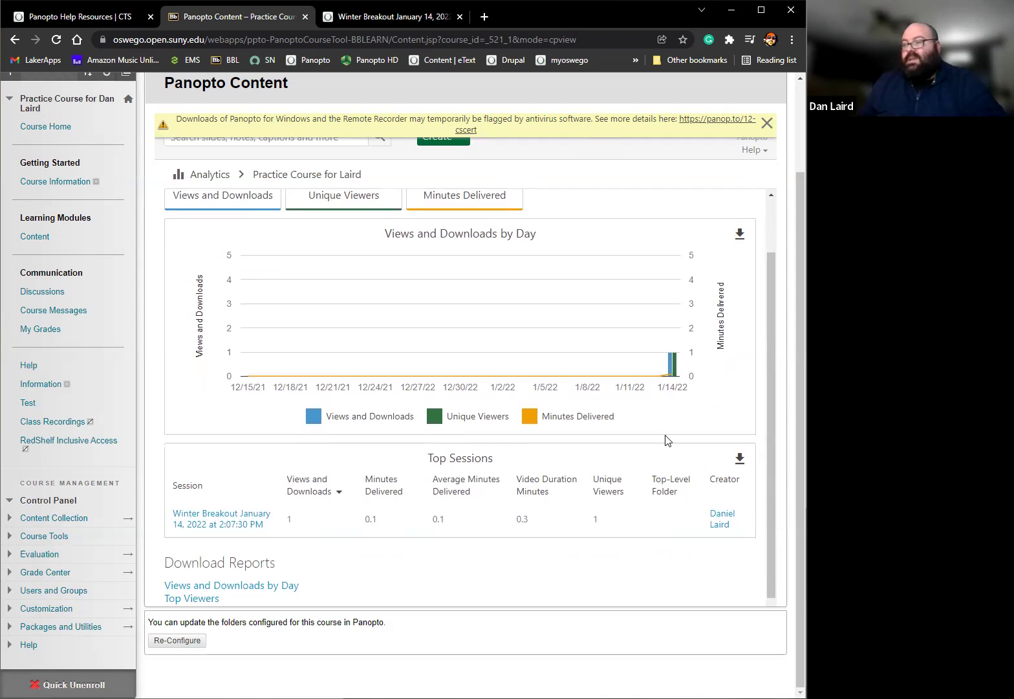
{"action": "scroll", "coordinate": [663, 413], "scroll_direction": "up", "scroll_amount": 2}
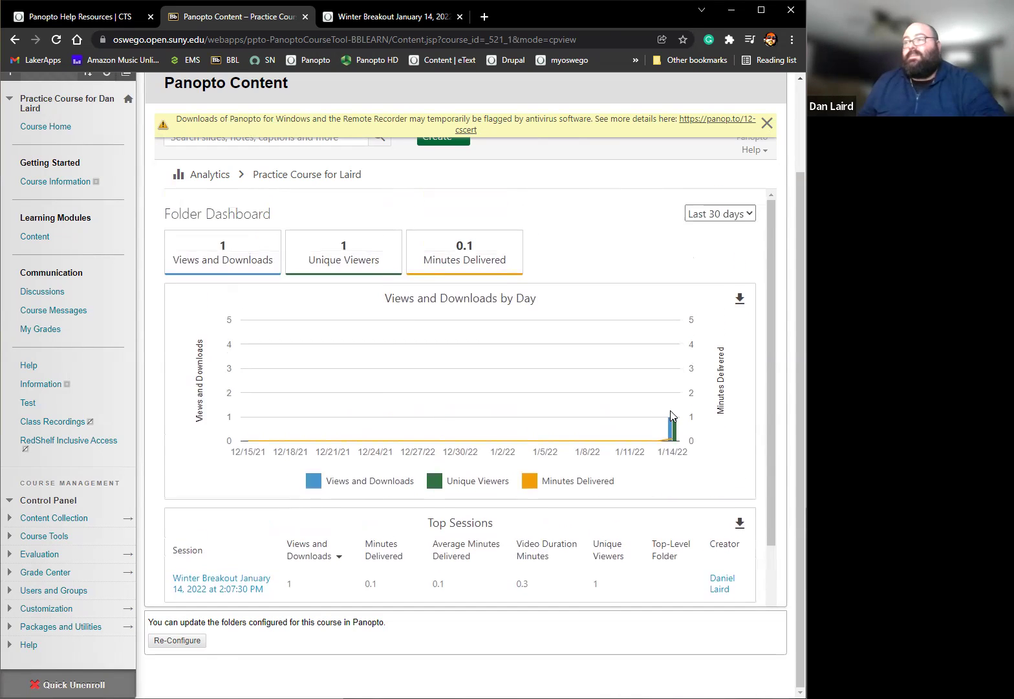
{"action": "left_click", "coordinate": [767, 188]}
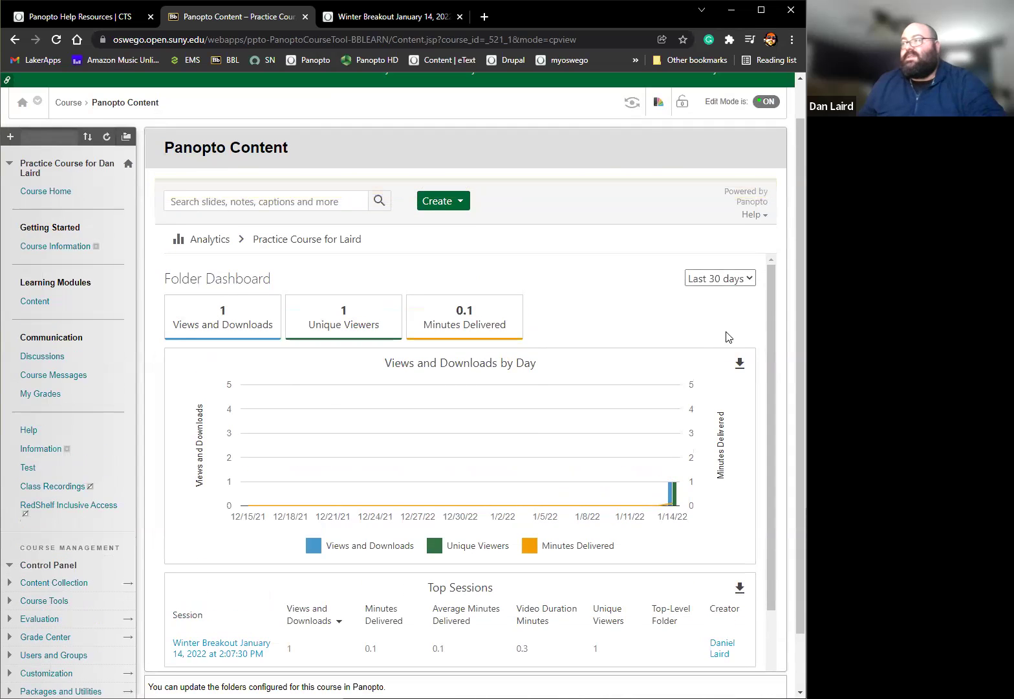
{"action": "scroll", "coordinate": [723, 427], "scroll_direction": "down", "scroll_amount": 1}
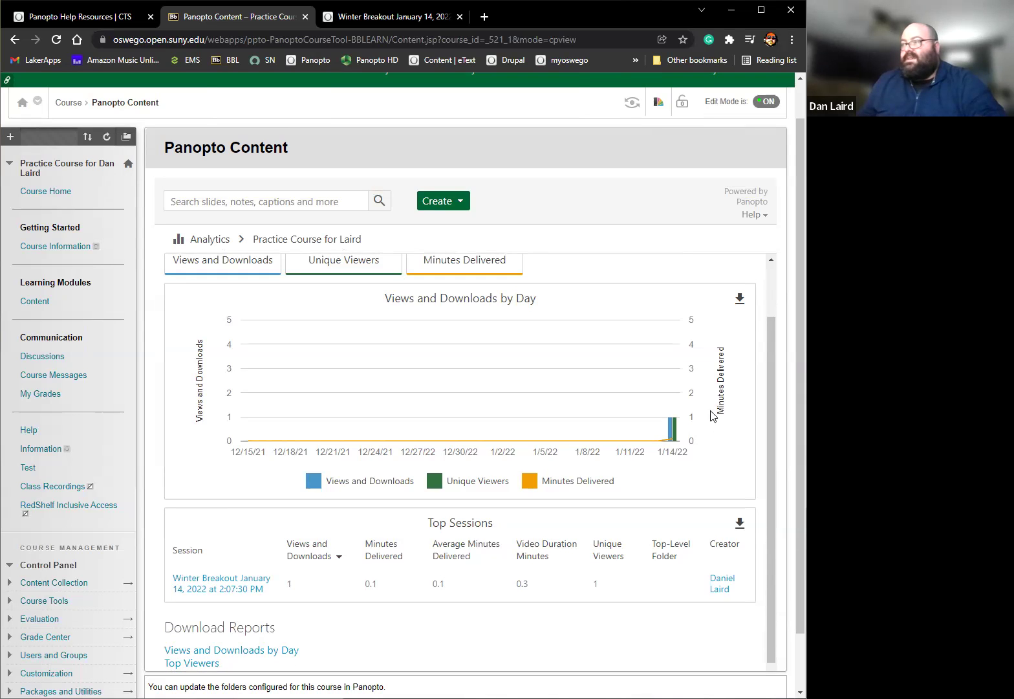
{"action": "scroll", "coordinate": [734, 407], "scroll_direction": "up", "scroll_amount": 1}
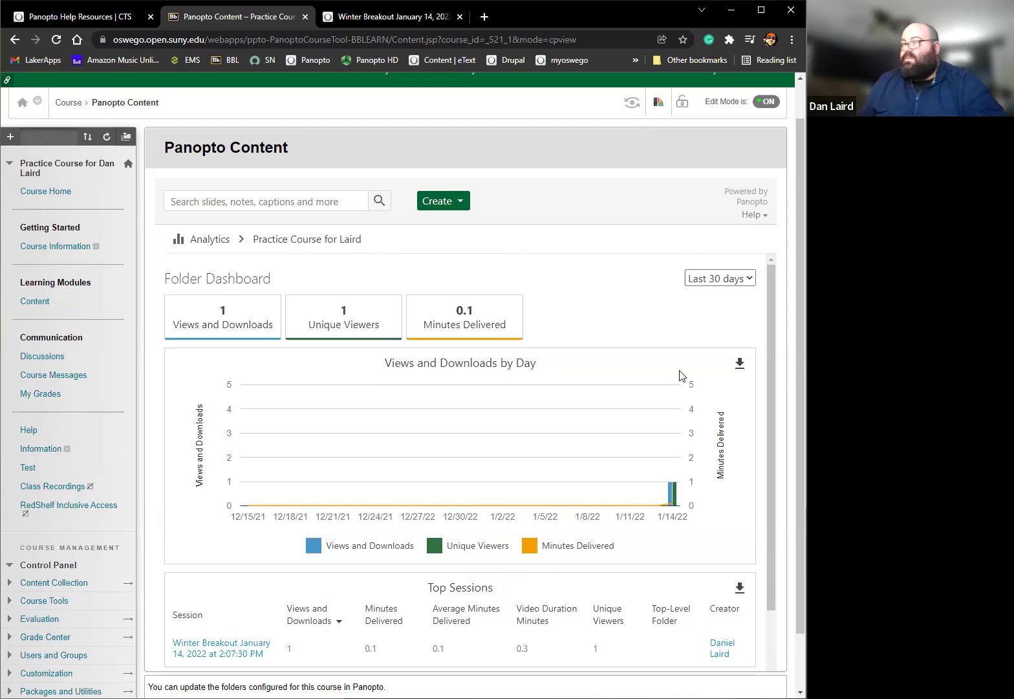
{"action": "scroll", "coordinate": [720, 443], "scroll_direction": "down", "scroll_amount": 3}
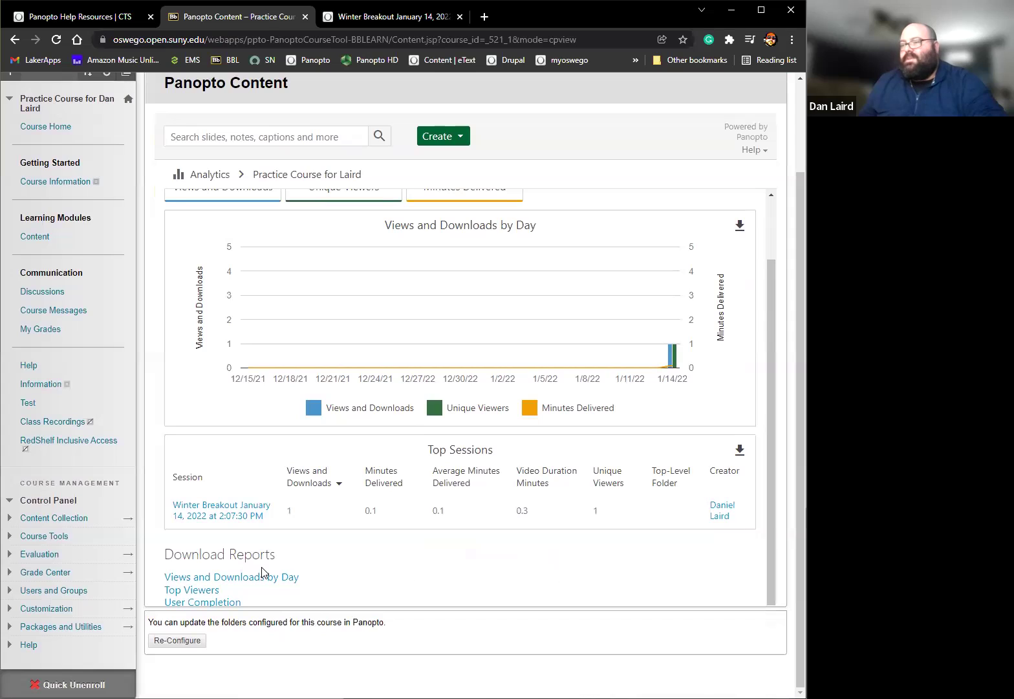
Start downloading an analytics report for the folder and cancel saving the file
{"action": "left_click", "coordinate": [198, 590]}
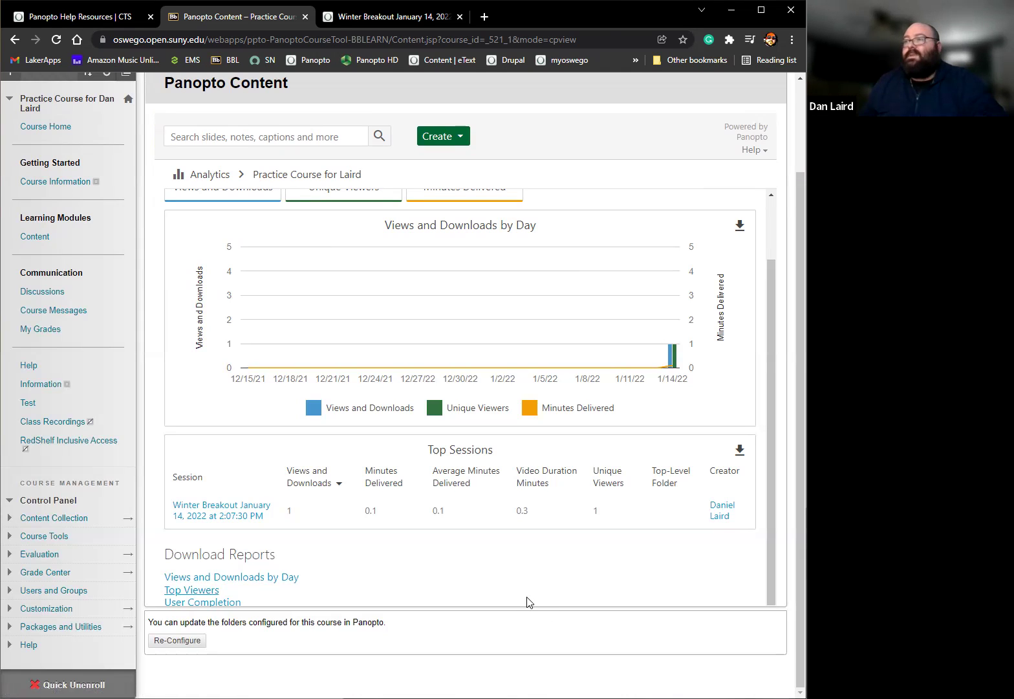
{"action": "left_click", "coordinate": [239, 579]}
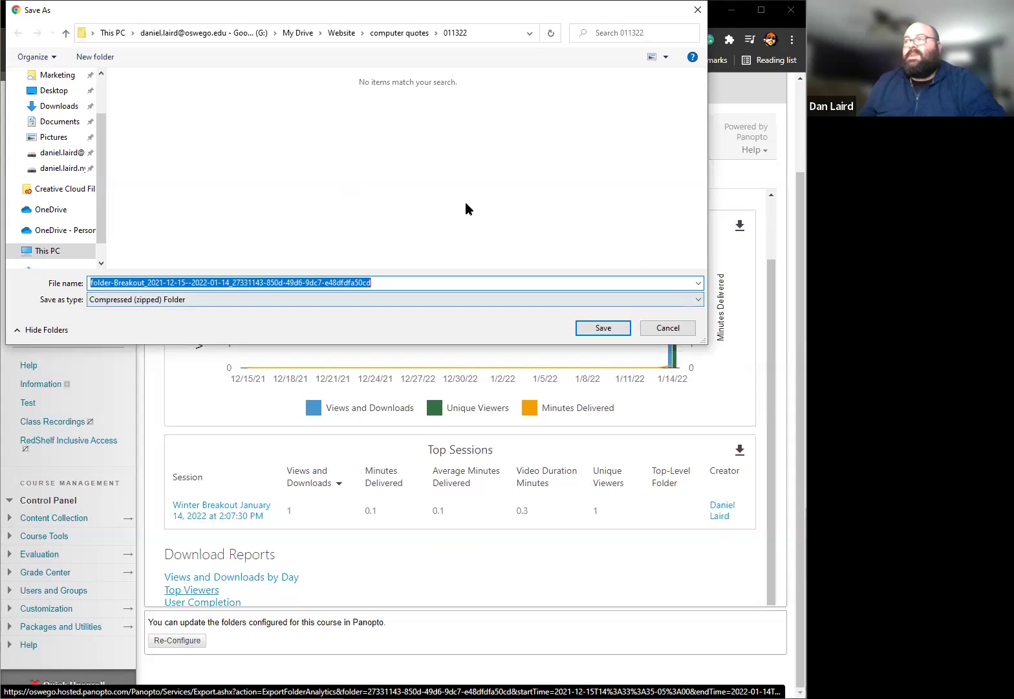
{"action": "left_click", "coordinate": [669, 328]}
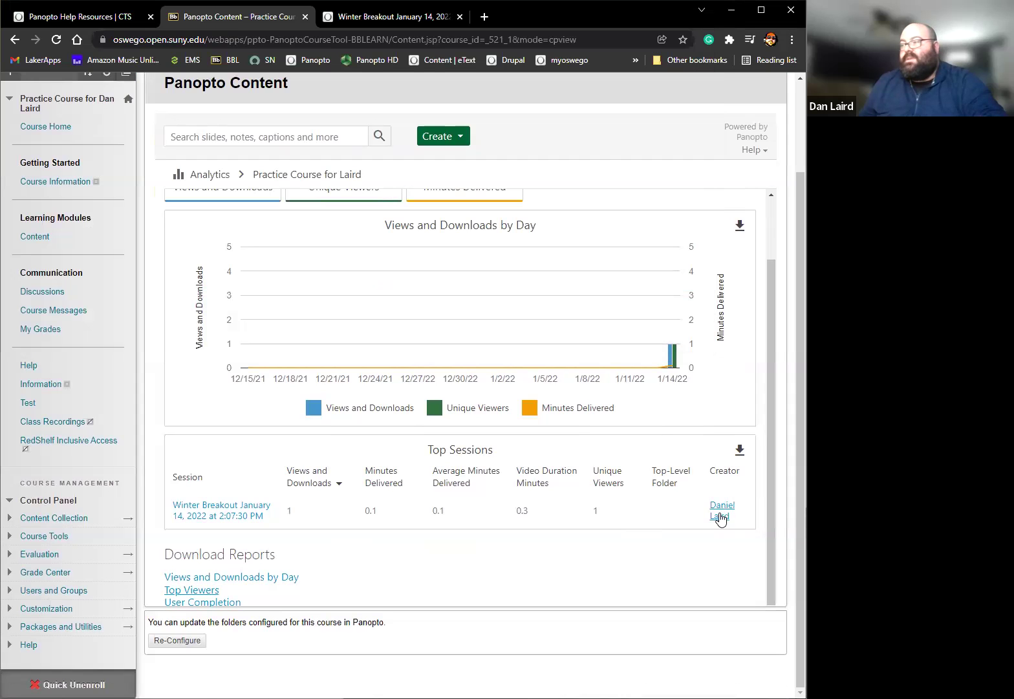
Open the statistics of the Winter Breakout January 14, 2022 session and examine its Viewer Engagement chart along the session timeline
{"action": "left_click", "coordinate": [243, 514]}
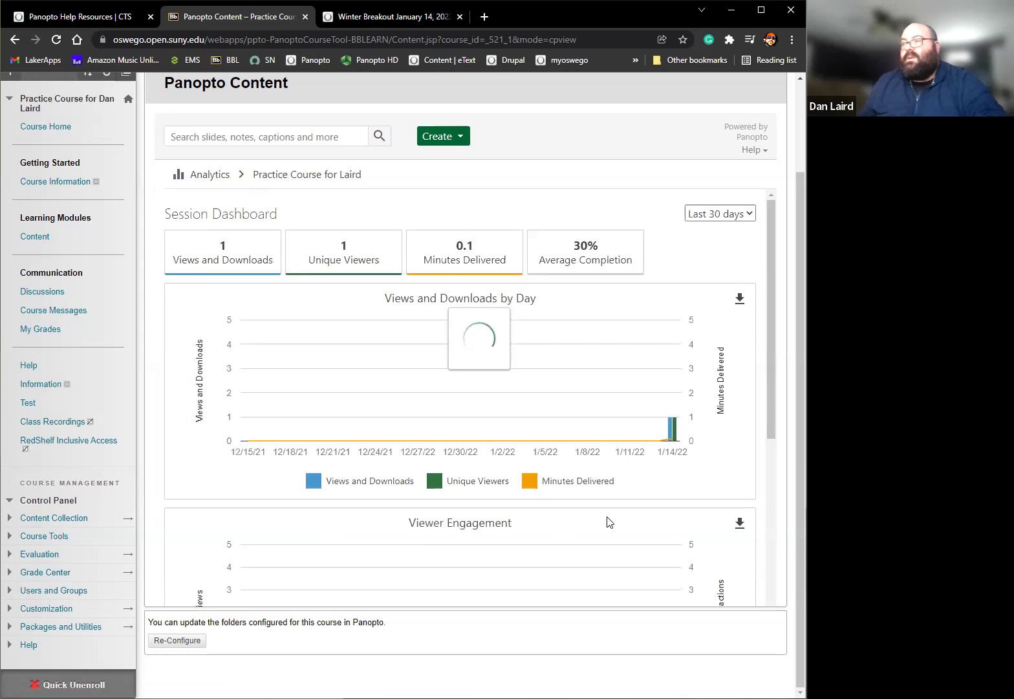
{"action": "scroll", "coordinate": [589, 507], "scroll_direction": "down", "scroll_amount": 3}
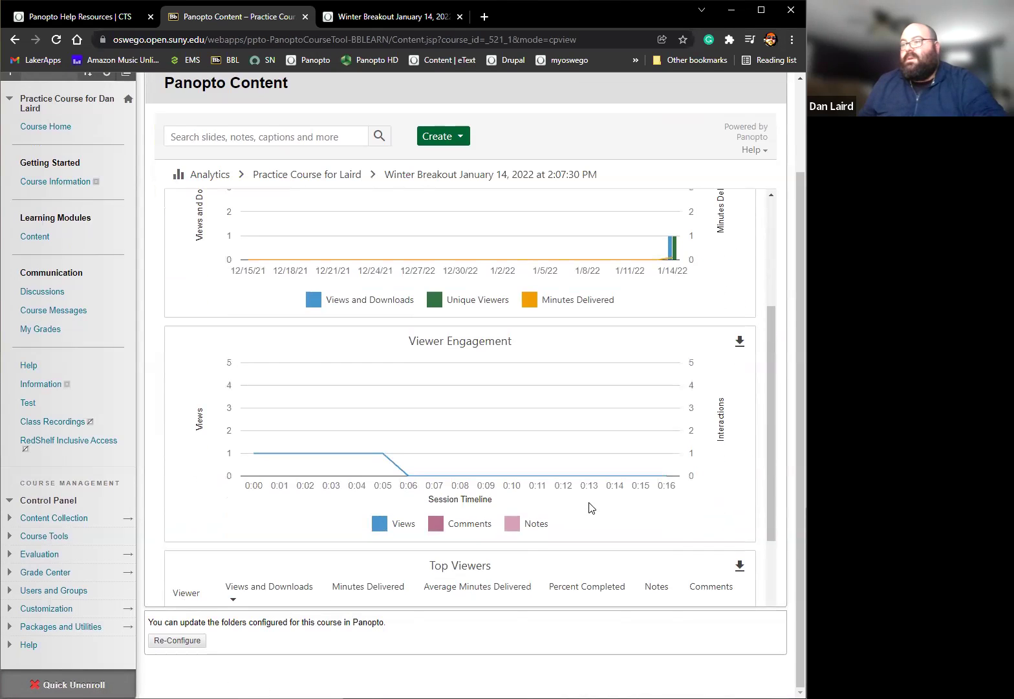
{"action": "scroll", "coordinate": [589, 508], "scroll_direction": "down", "scroll_amount": 2}
{"action": "scroll", "coordinate": [527, 550], "scroll_direction": "up", "scroll_amount": 5}
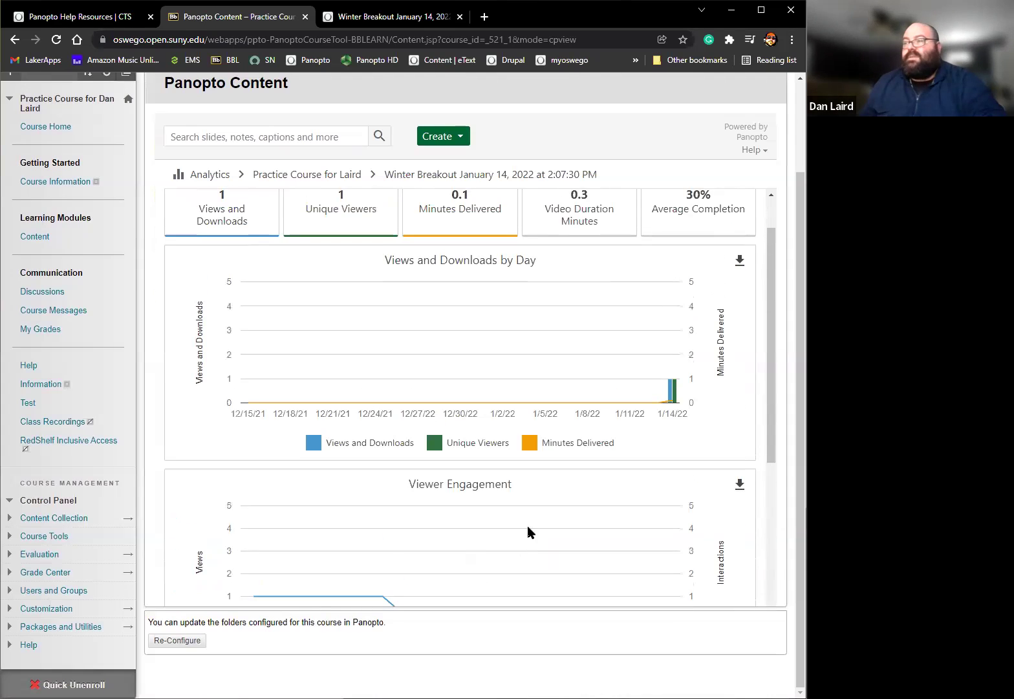
{"action": "scroll", "coordinate": [596, 444], "scroll_direction": "down", "scroll_amount": 3}
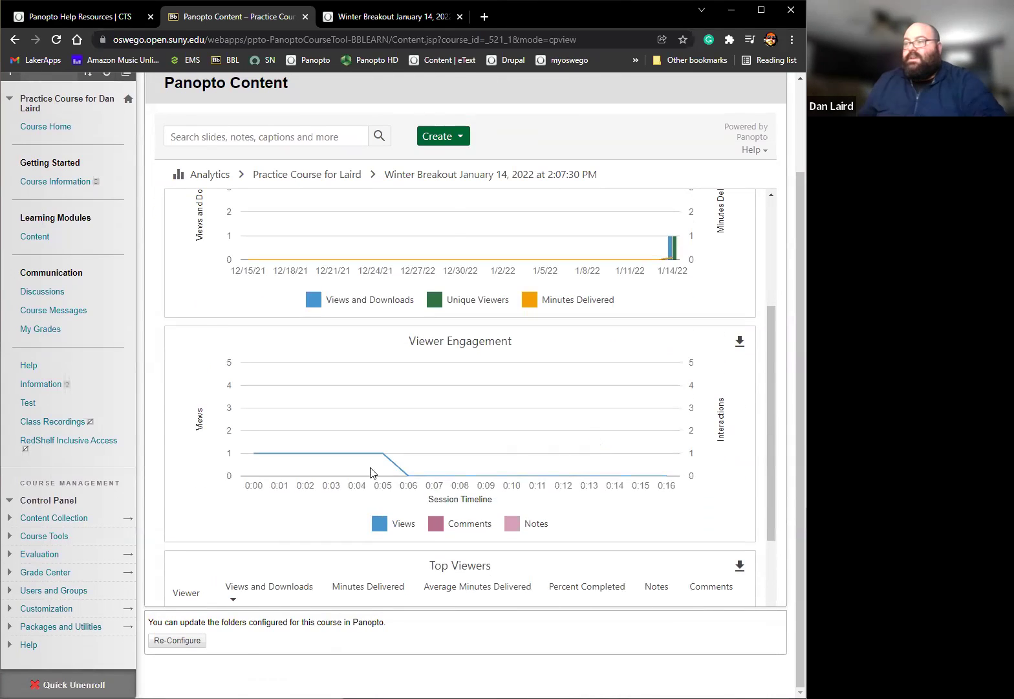
{"action": "mouse_move", "coordinate": [341, 460]}
{"action": "mouse_move", "coordinate": [382, 455]}
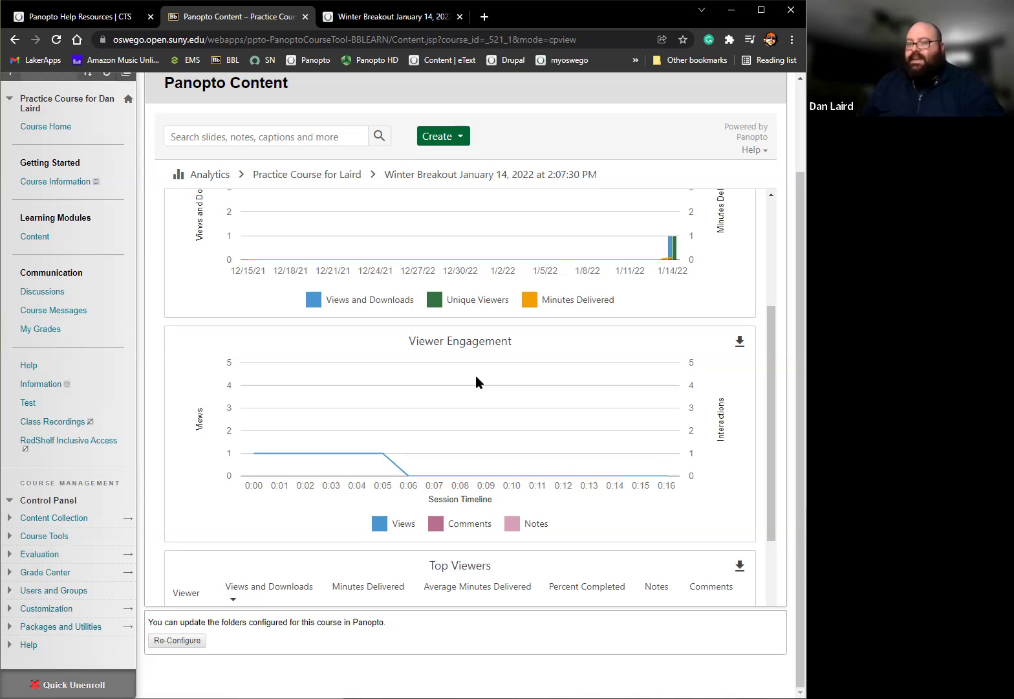
Examine the session's top viewers, downloadable reports and summary figures on the session dashboard
{"action": "scroll", "coordinate": [304, 448], "scroll_direction": "down", "scroll_amount": 2}
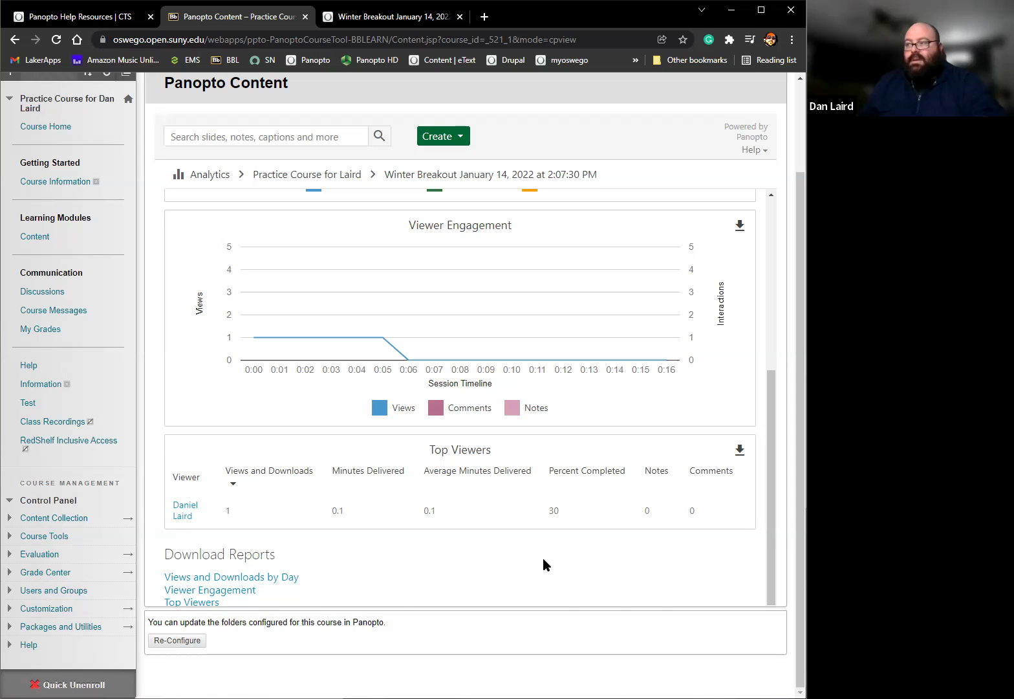
{"action": "scroll", "coordinate": [543, 562], "scroll_direction": "up", "scroll_amount": 3}
{"action": "scroll", "coordinate": [543, 558], "scroll_direction": "up", "scroll_amount": 2}
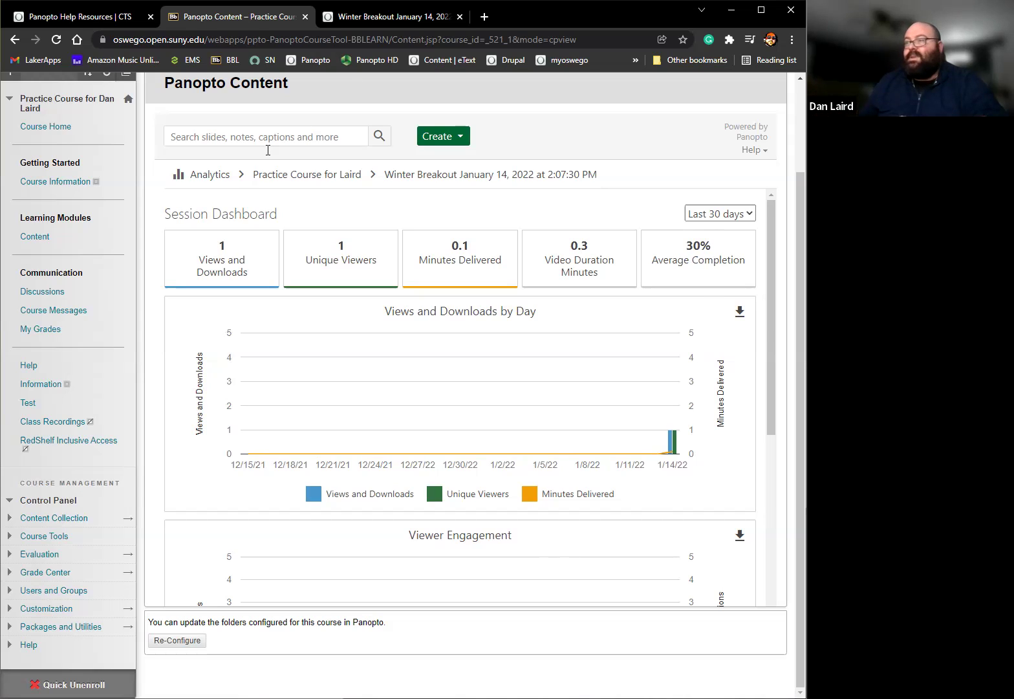
View the system-wide analytics dashboard, then return to the course folder's dashboard and review its top sessions
{"action": "left_click", "coordinate": [210, 174]}
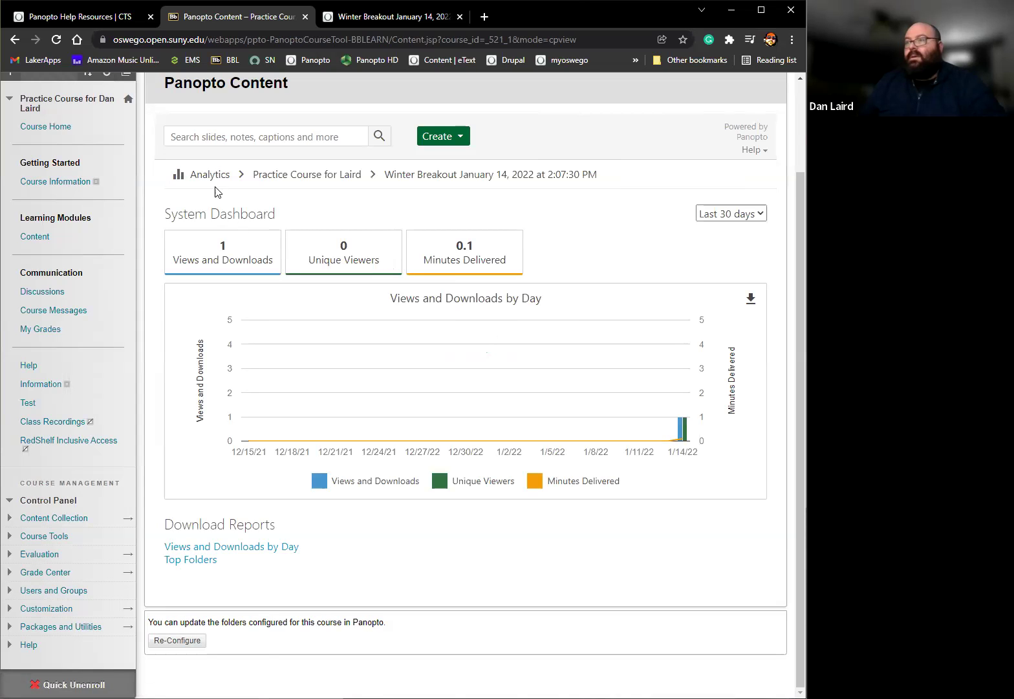
{"action": "left_click", "coordinate": [328, 175]}
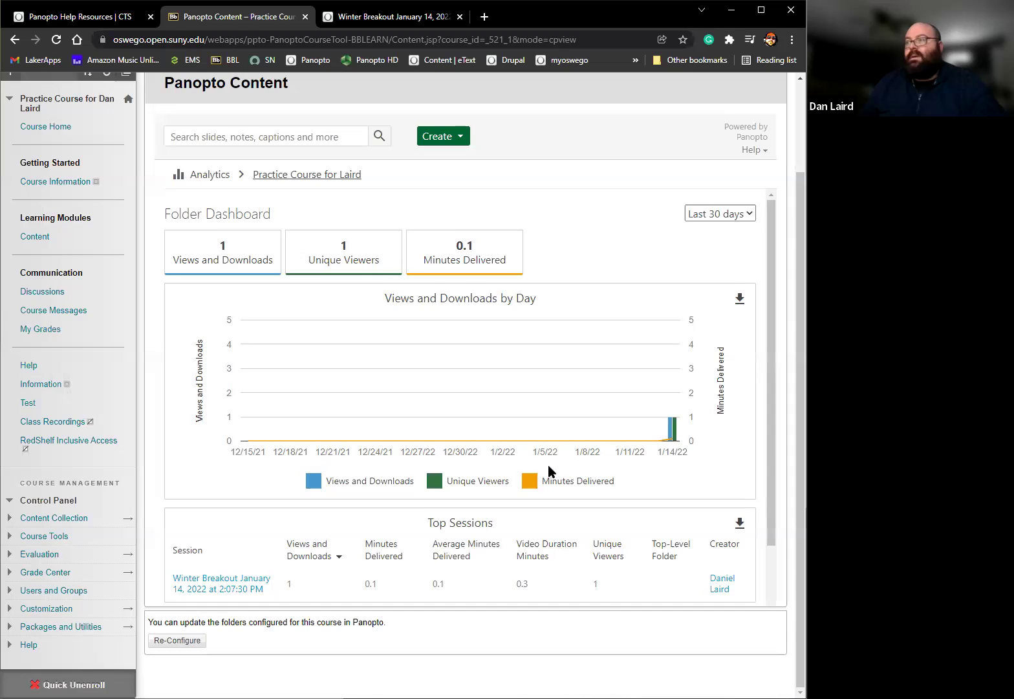
{"action": "scroll", "coordinate": [547, 464], "scroll_direction": "up", "scroll_amount": 2}
{"action": "scroll", "coordinate": [329, 379], "scroll_direction": "down", "scroll_amount": 3}
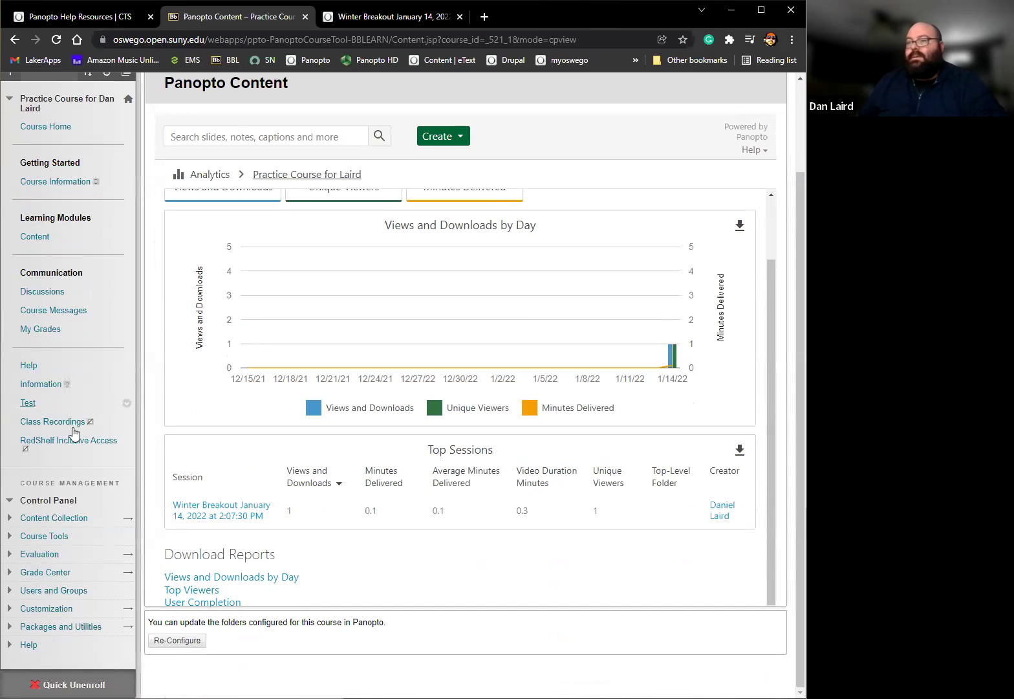
Return to the course's class recordings and add a subfolder named Winter Breakout
{"action": "left_click", "coordinate": [41, 421]}
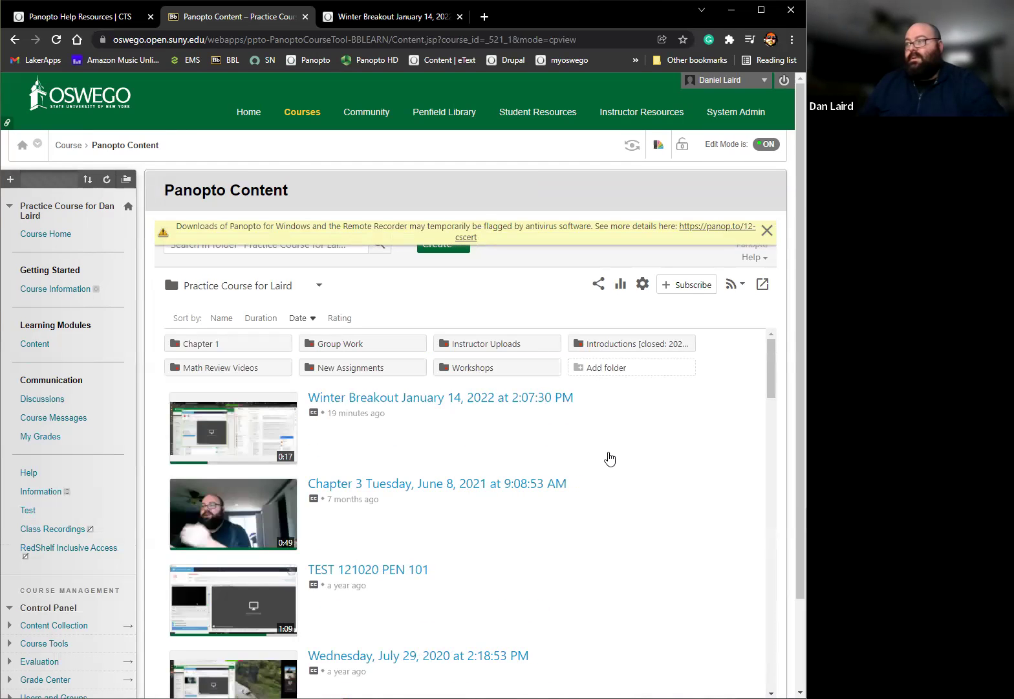
{"action": "mouse_move", "coordinate": [705, 478]}
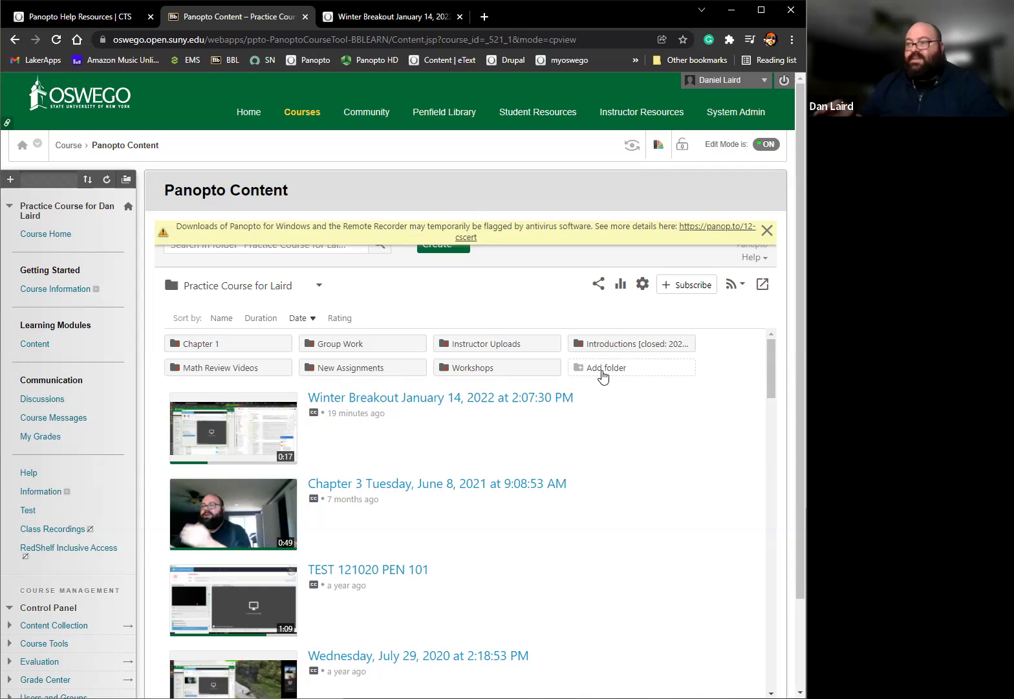
{"action": "left_click", "coordinate": [603, 373]}
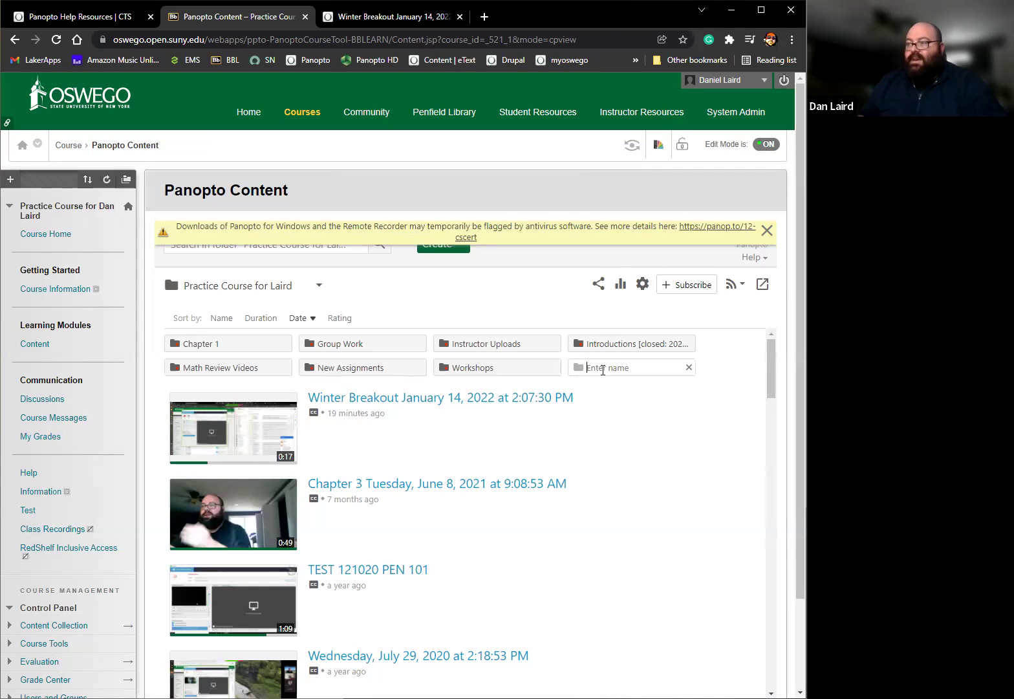
{"action": "type", "text": "Winter Breakout"}
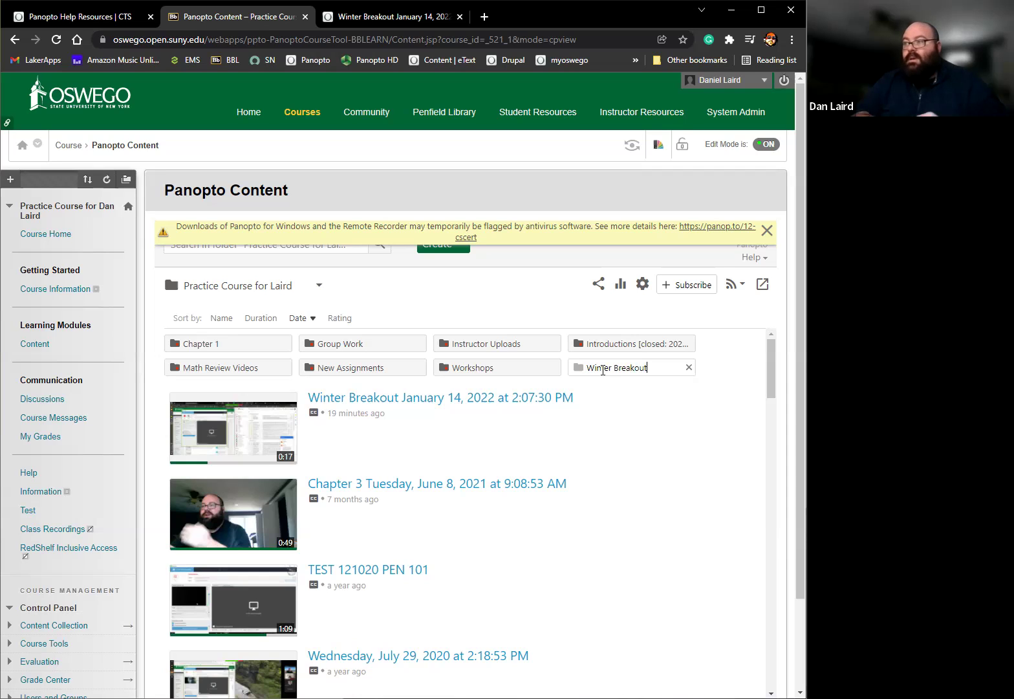
{"action": "key", "text": "Return"}
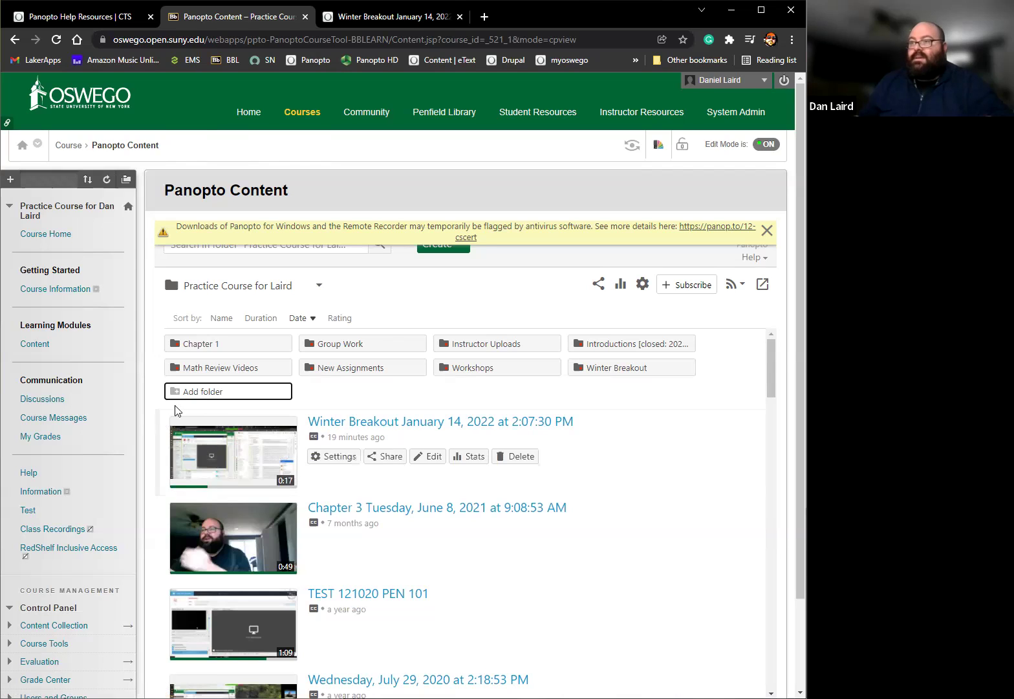
{"action": "left_click", "coordinate": [705, 445]}
Open the settings of the Winter Breakout January 14, 2022 session and follow its folder link to the full Panopto site
{"action": "mouse_move", "coordinate": [162, 417]}
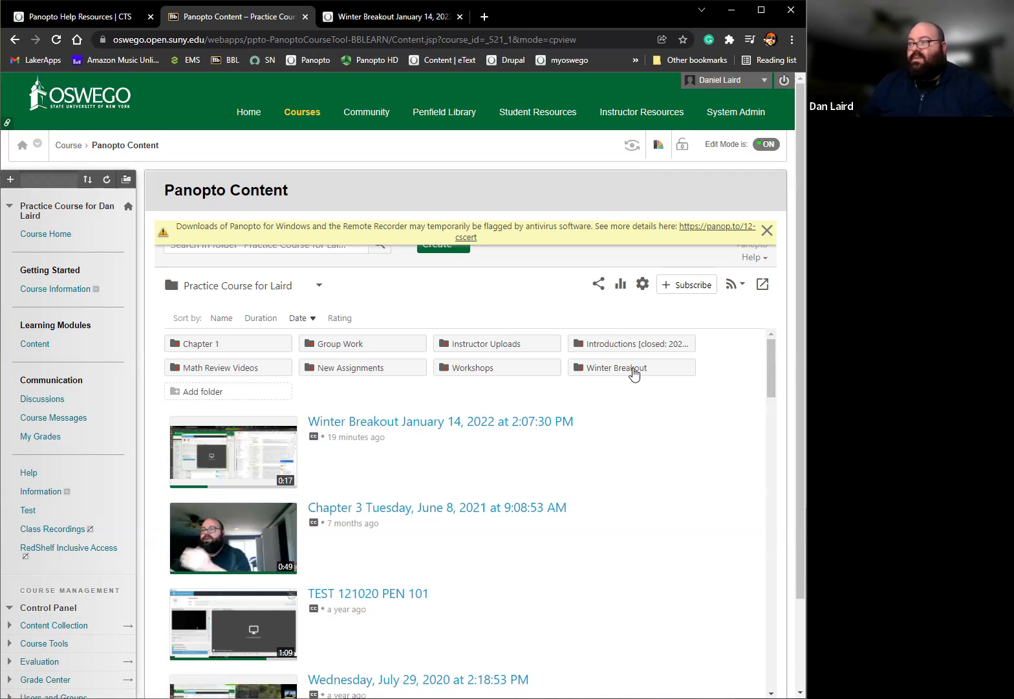
{"action": "mouse_move", "coordinate": [335, 458]}
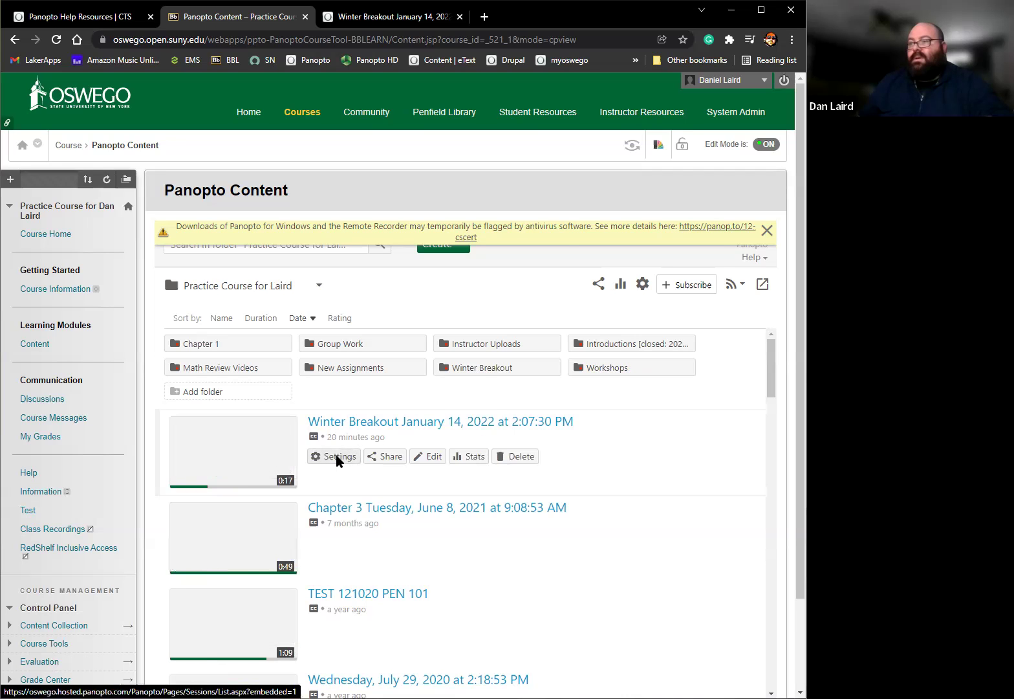
{"action": "left_click", "coordinate": [337, 457]}
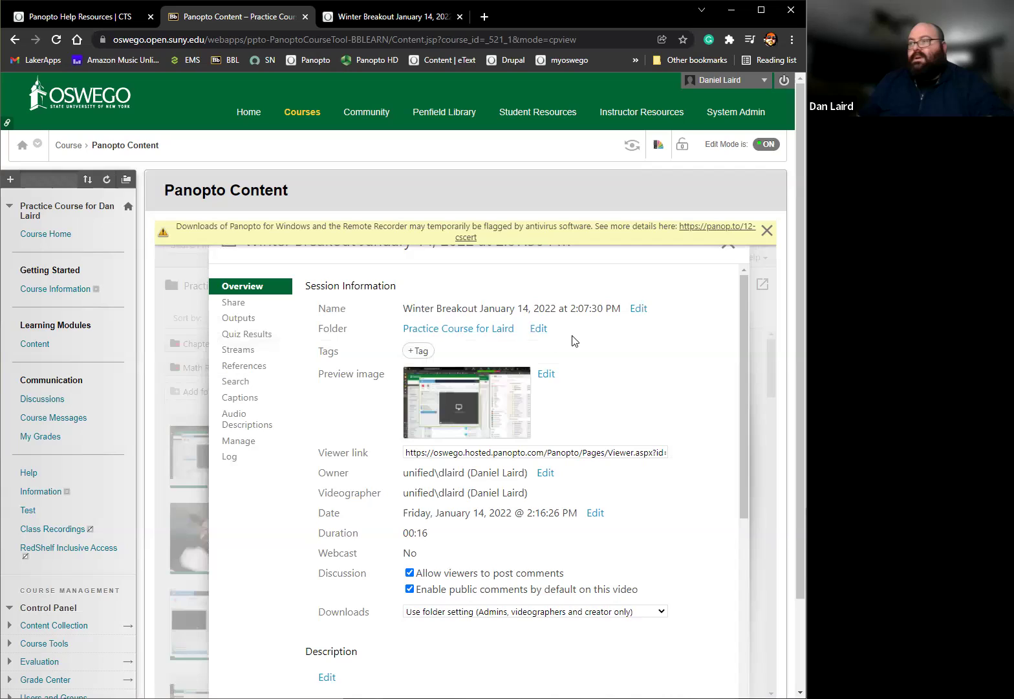
{"action": "left_click", "coordinate": [508, 330]}
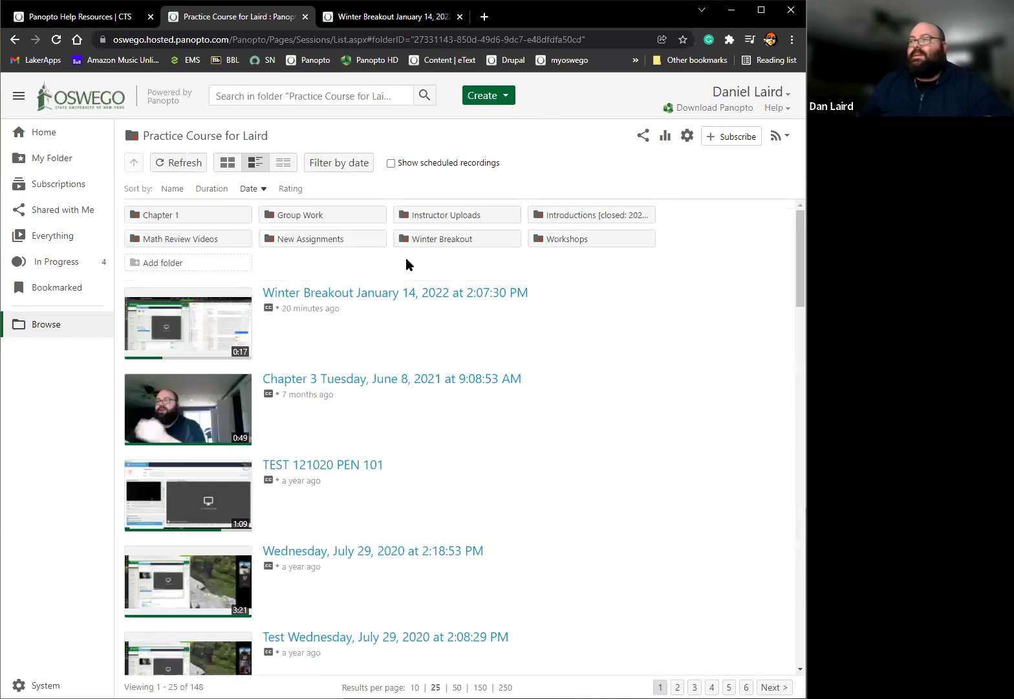
{"action": "left_click", "coordinate": [291, 328]}
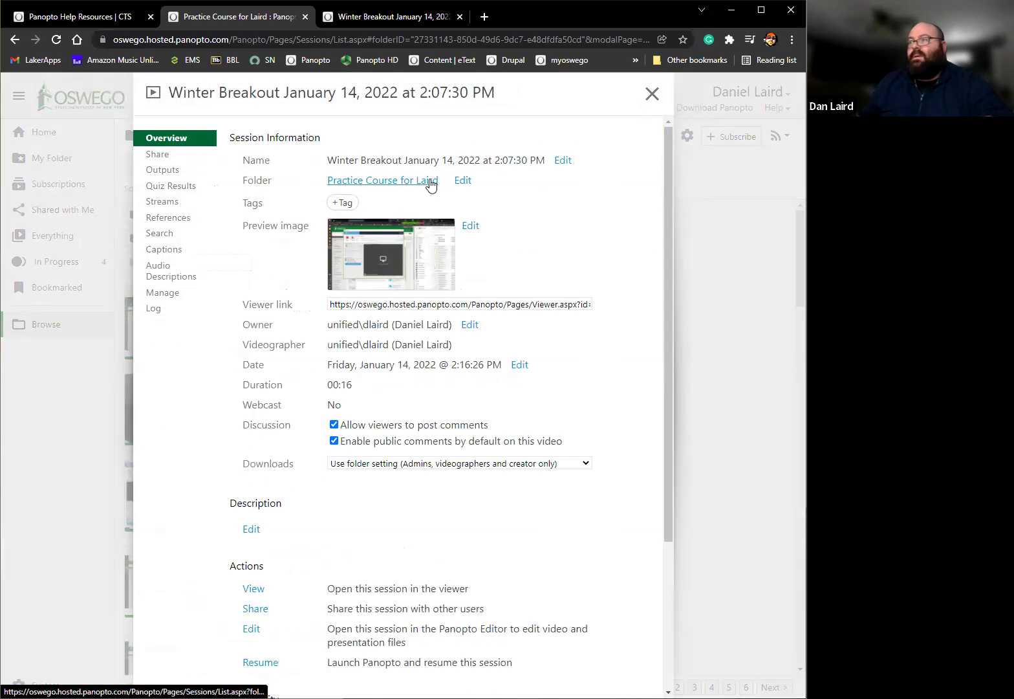
{"action": "left_click", "coordinate": [462, 181]}
{"action": "left_click", "coordinate": [489, 181]}
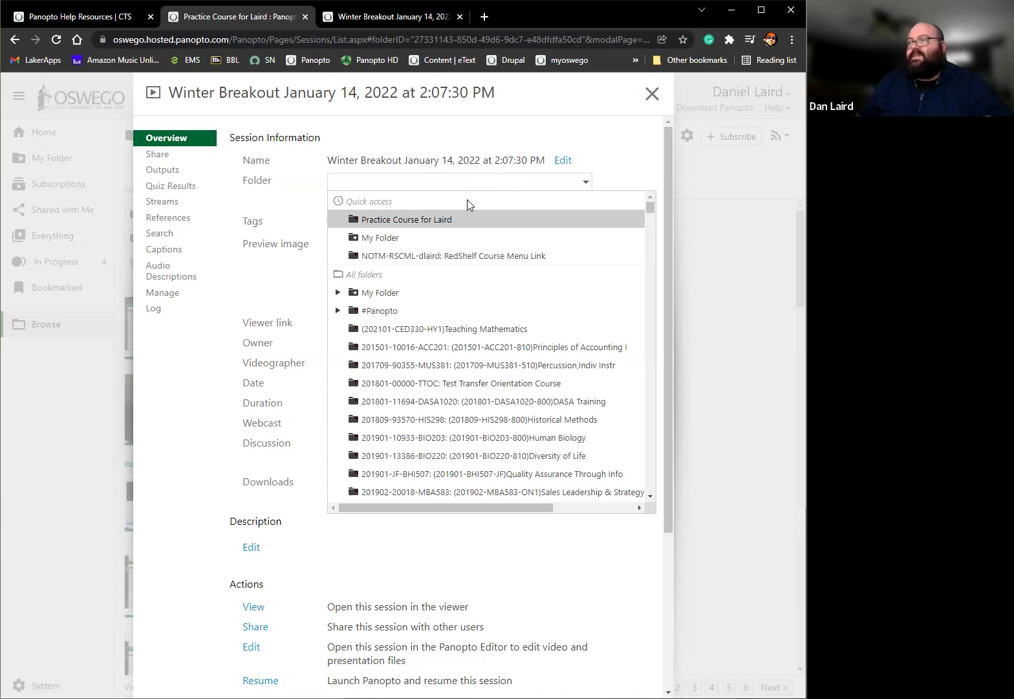
{"action": "left_click", "coordinate": [659, 97]}
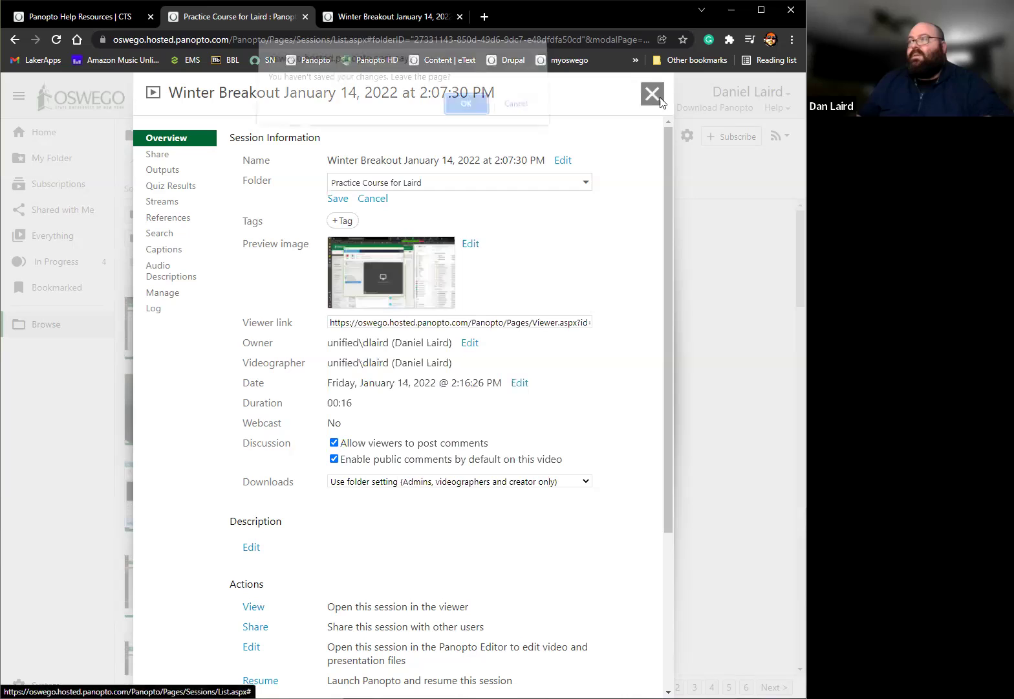
{"action": "left_click", "coordinate": [466, 105]}
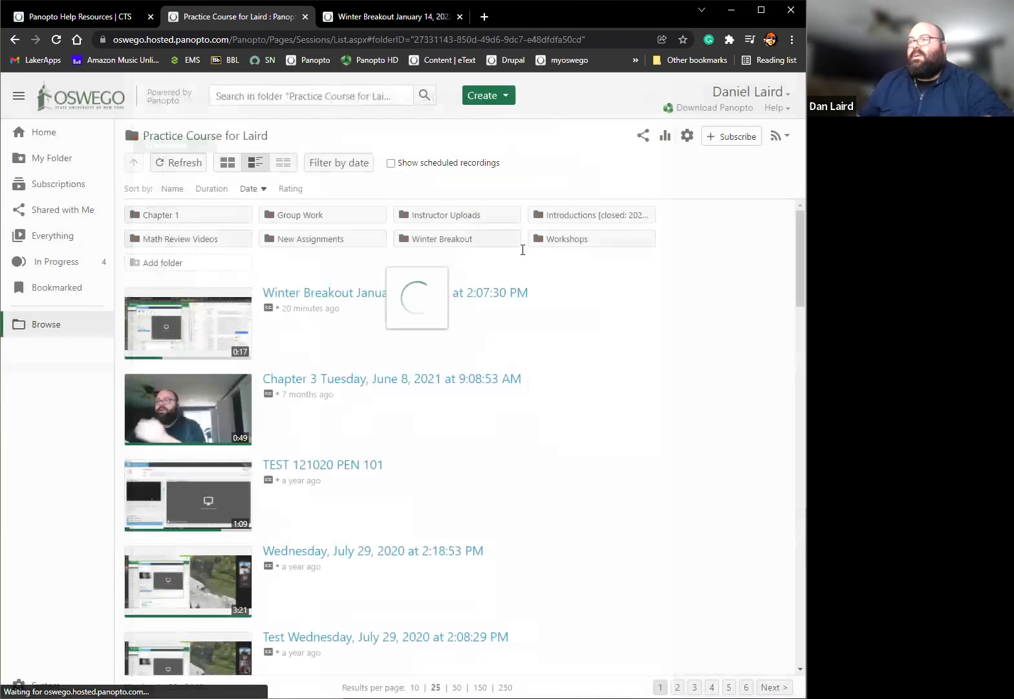
Select the Winter Breakout January 14, 2022 session and move it into the Winter Breakout subfolder
{"action": "left_click", "coordinate": [133, 298]}
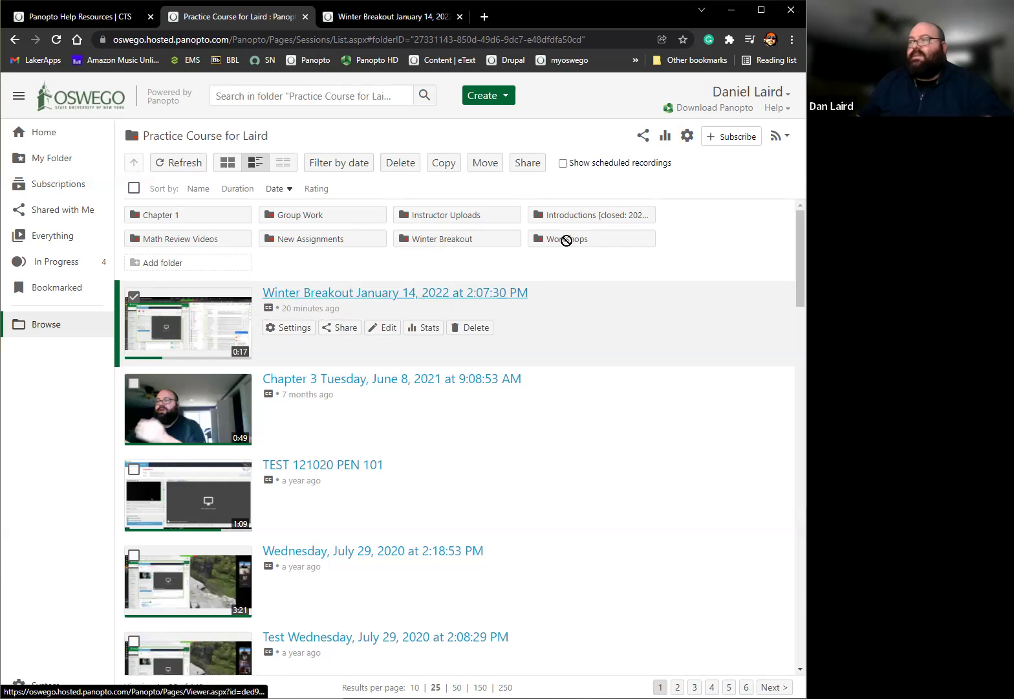
{"action": "left_click_drag", "start_coordinate": [534, 265], "coordinate": [480, 247]}
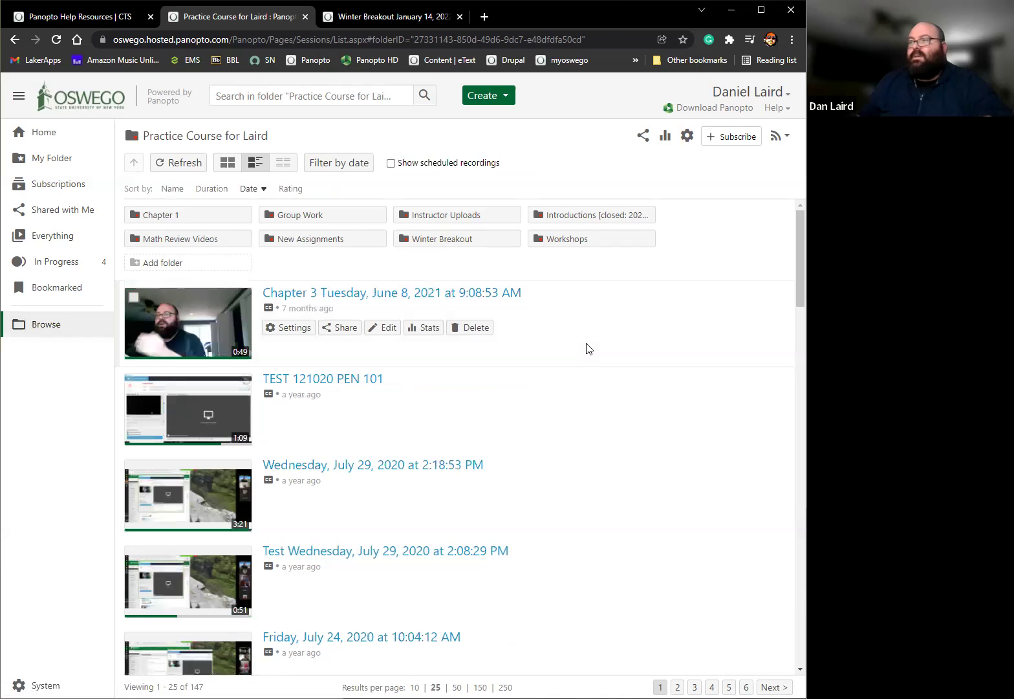